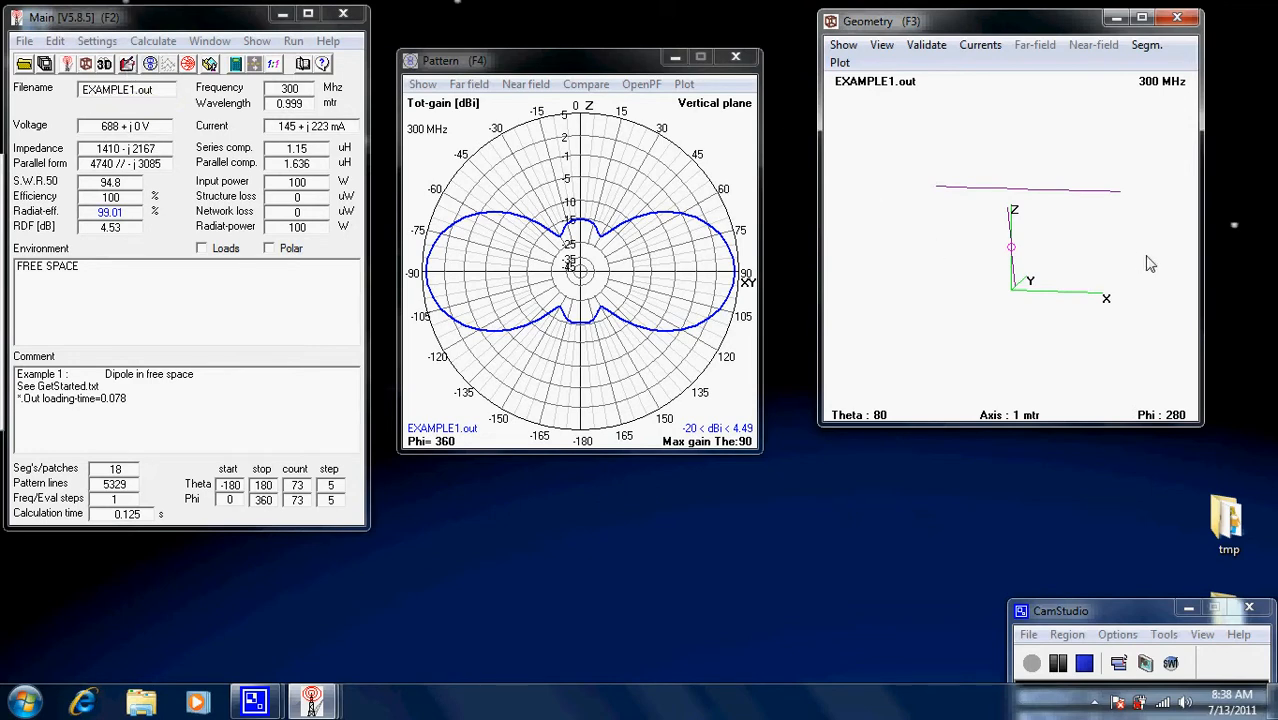
Rotate the 3-D view of the 300 MHz free-space dipole to a new viewing angle.
mouse_move(1149, 263)
left_mouse_down()
mouse_move(1113, 263)
mouse_move(1110, 275)
mouse_move(1161, 277)
left_mouse_up()
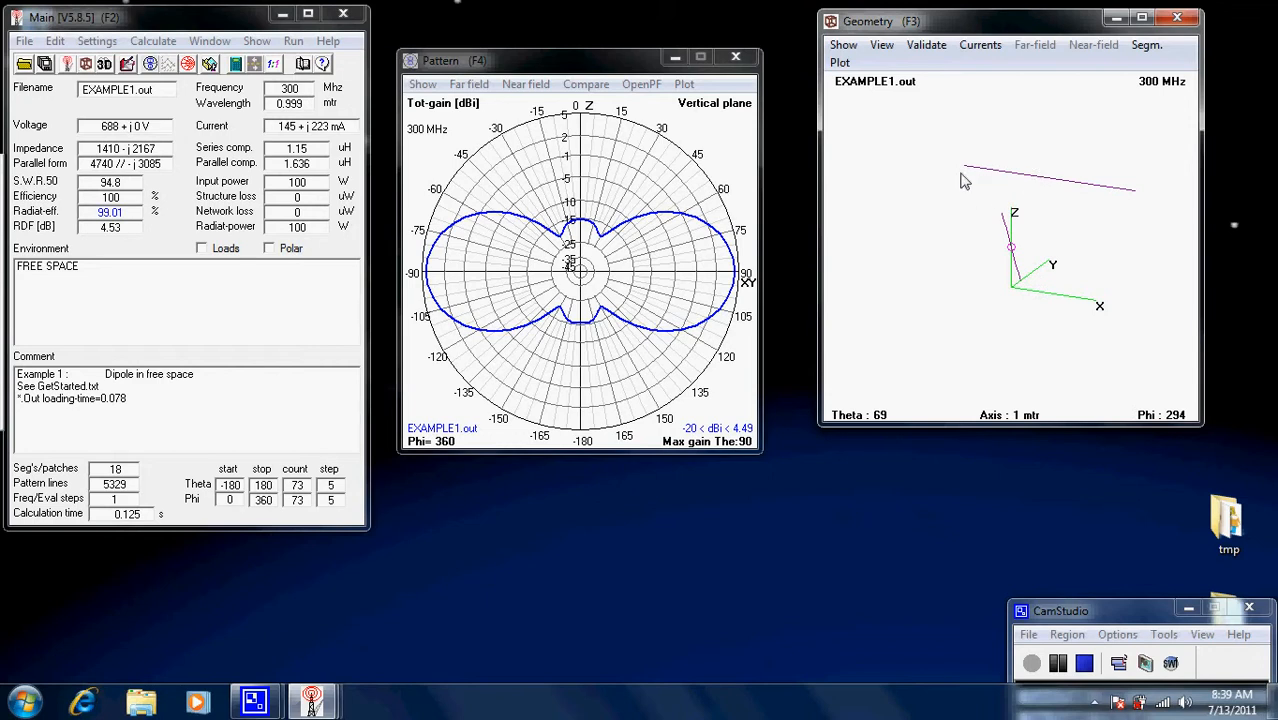
left_click(1038, 182)
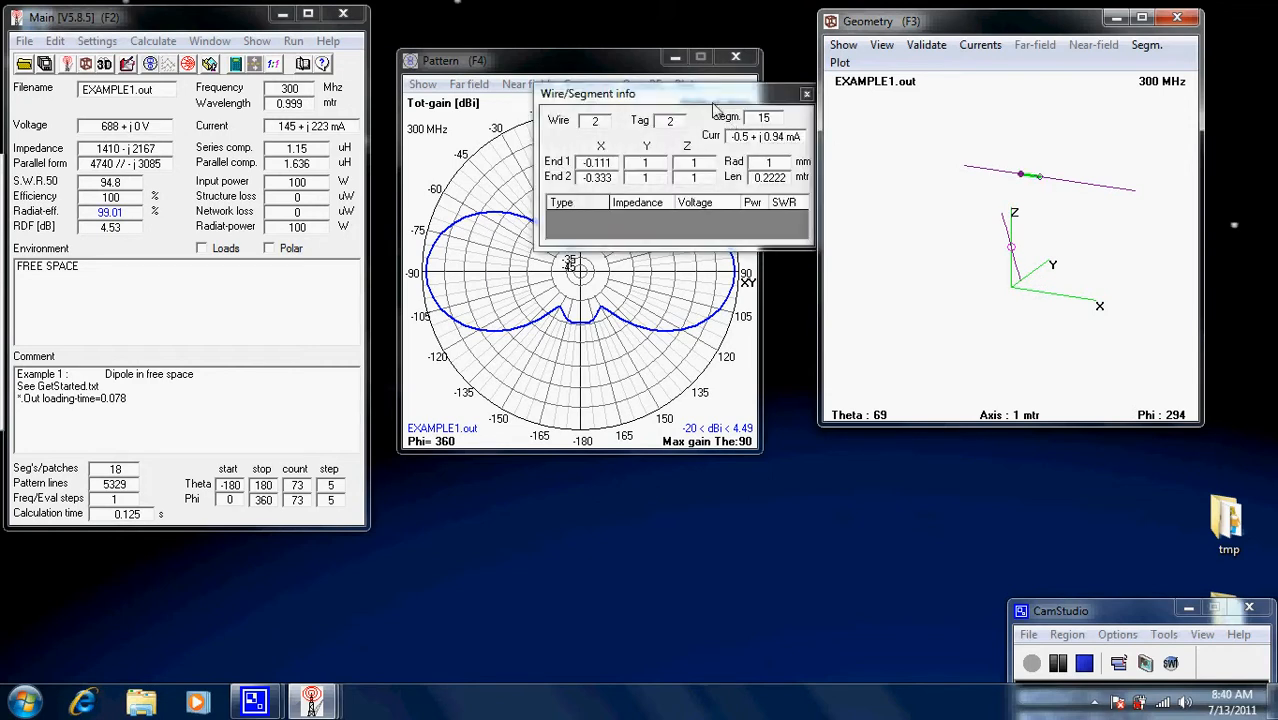
left_click_drag(711, 104, 645, 117)
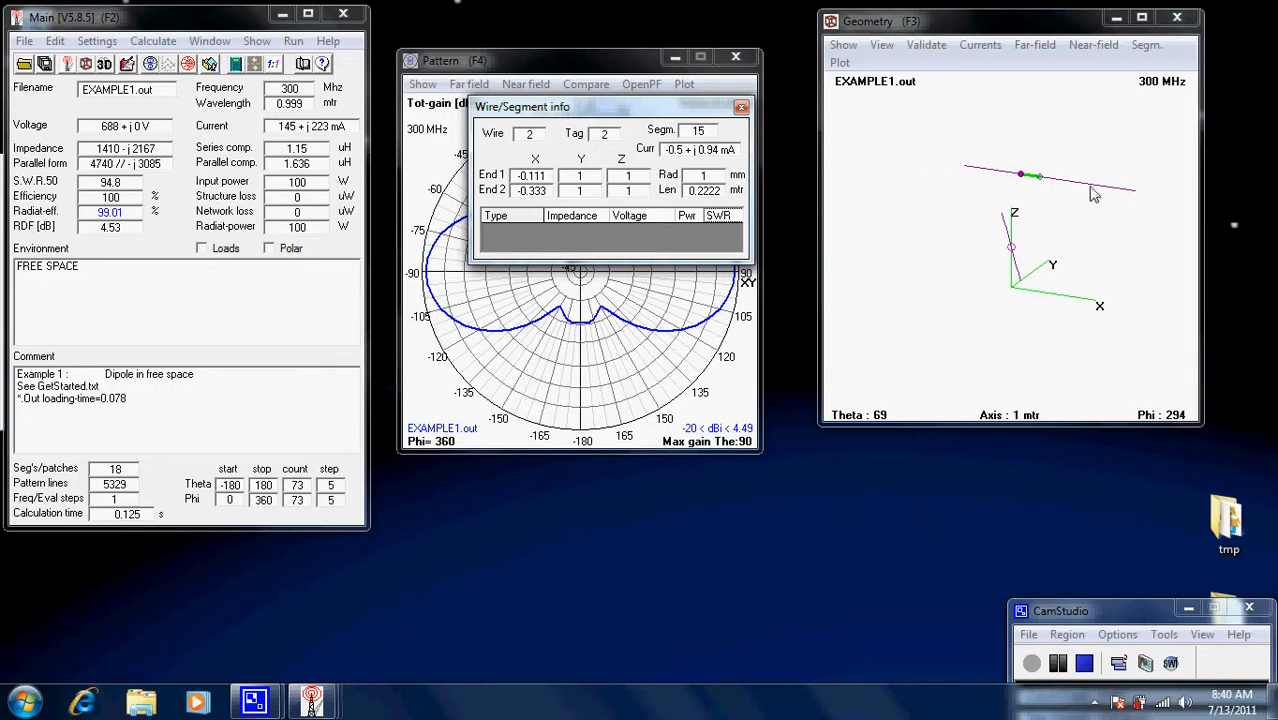
left_click(1014, 261)
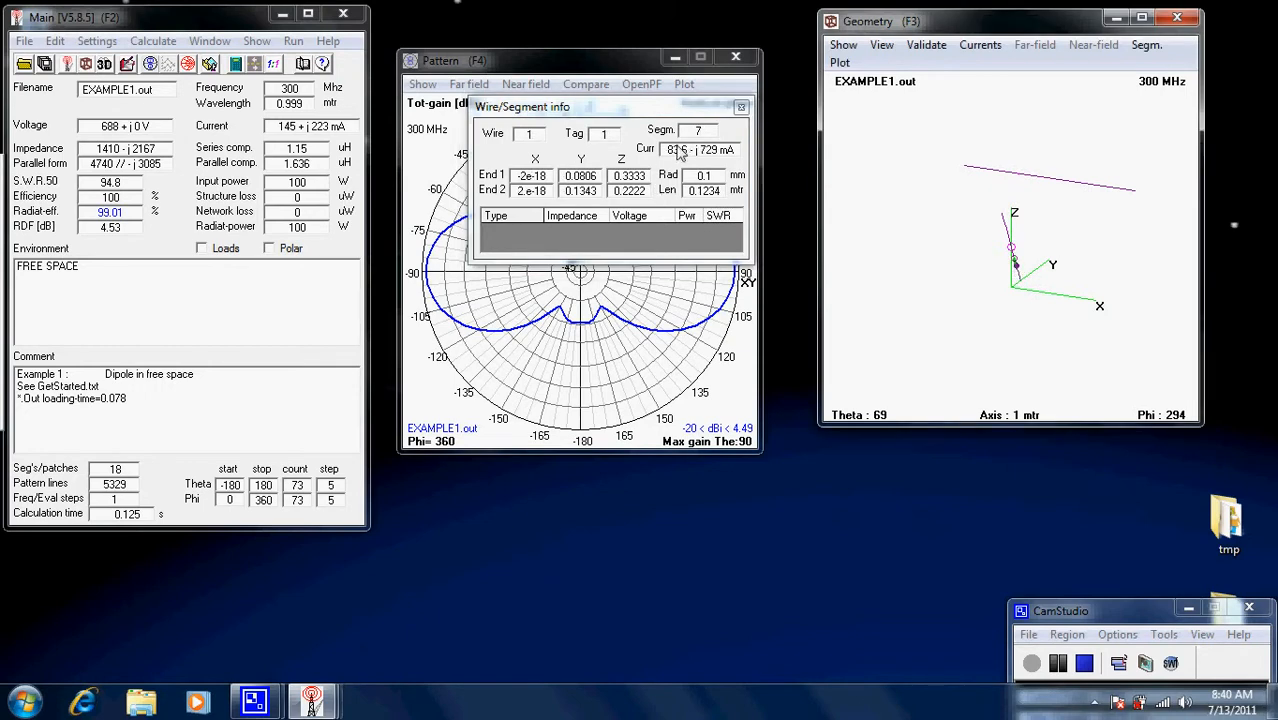
left_click(1019, 283)
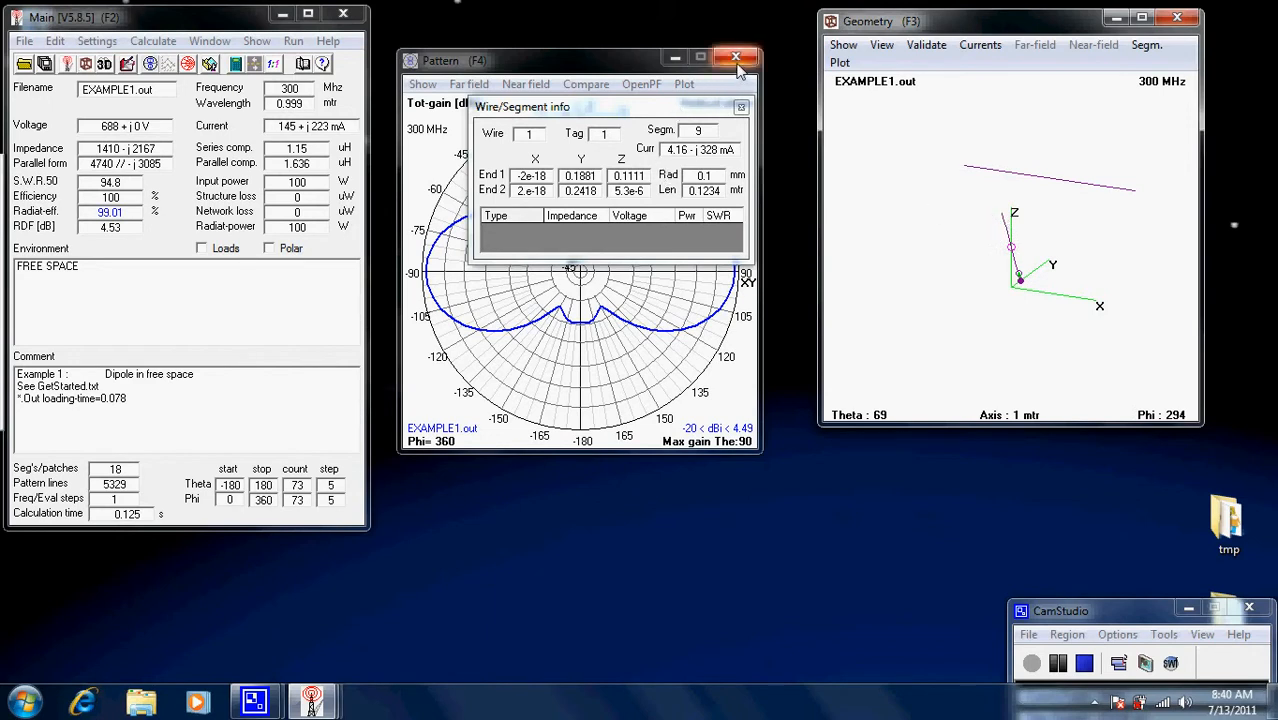
left_click(1013, 250)
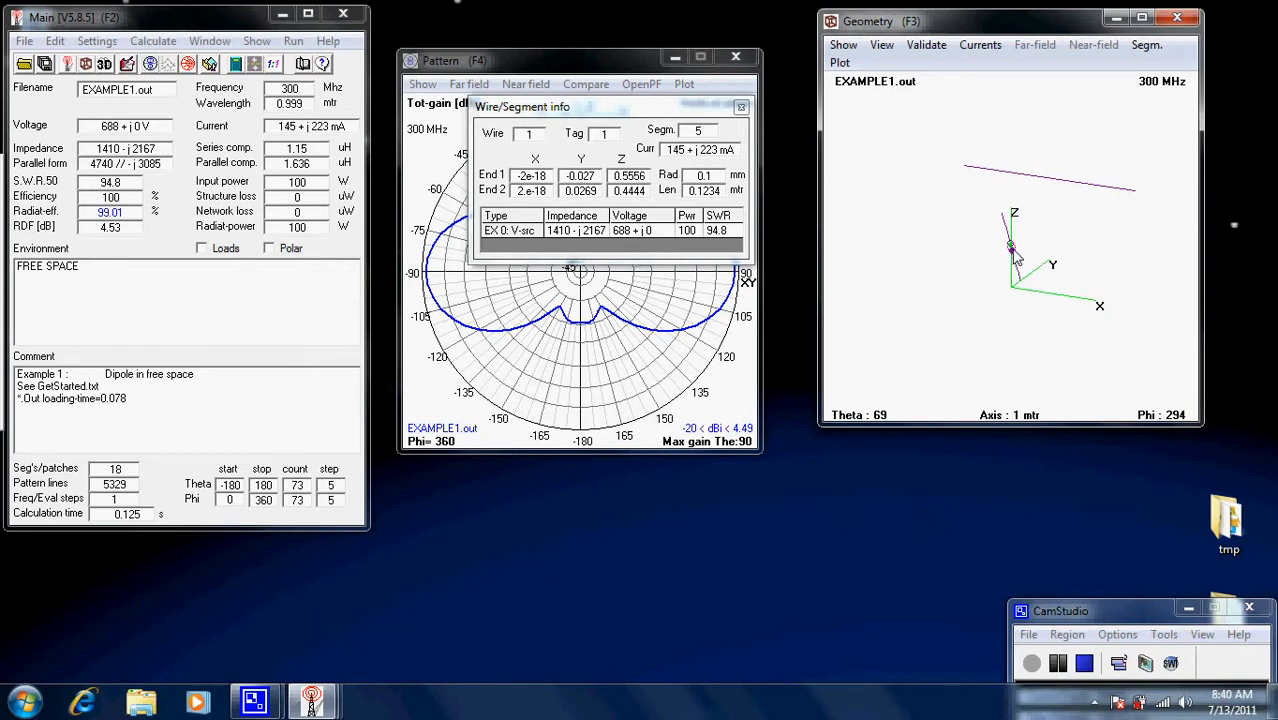
left_click(1031, 250)
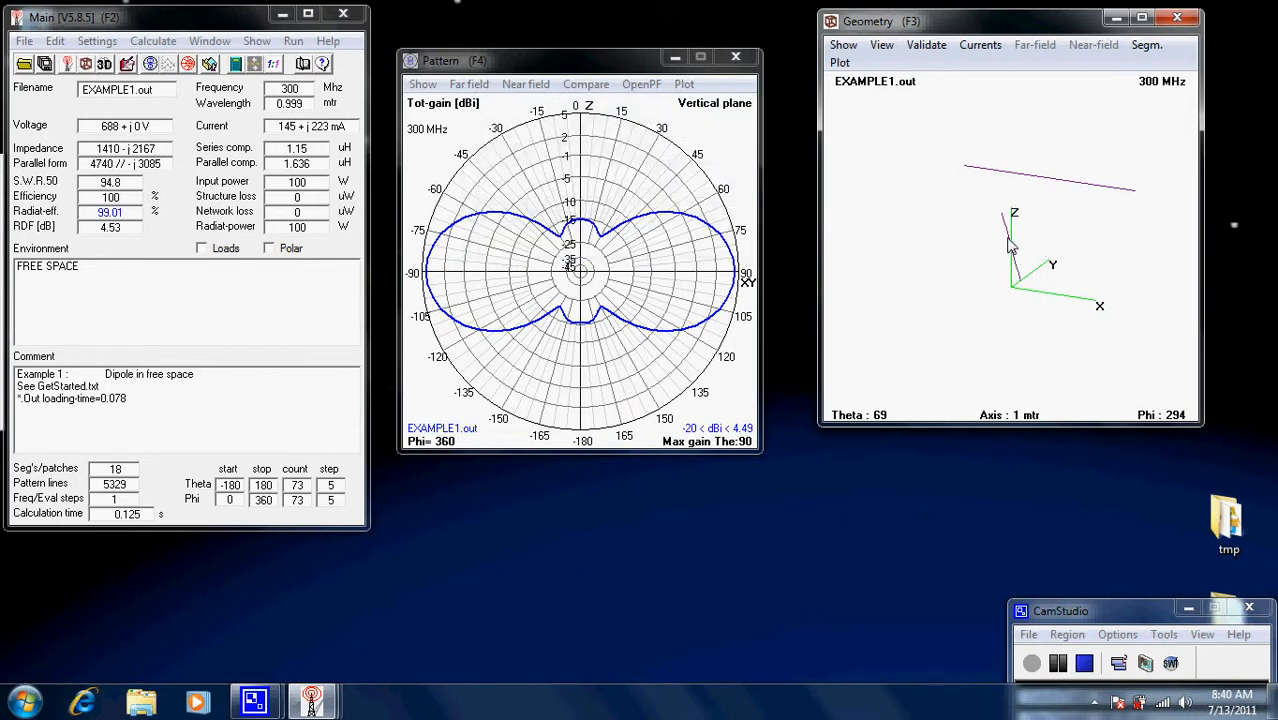
left_click(1012, 247)
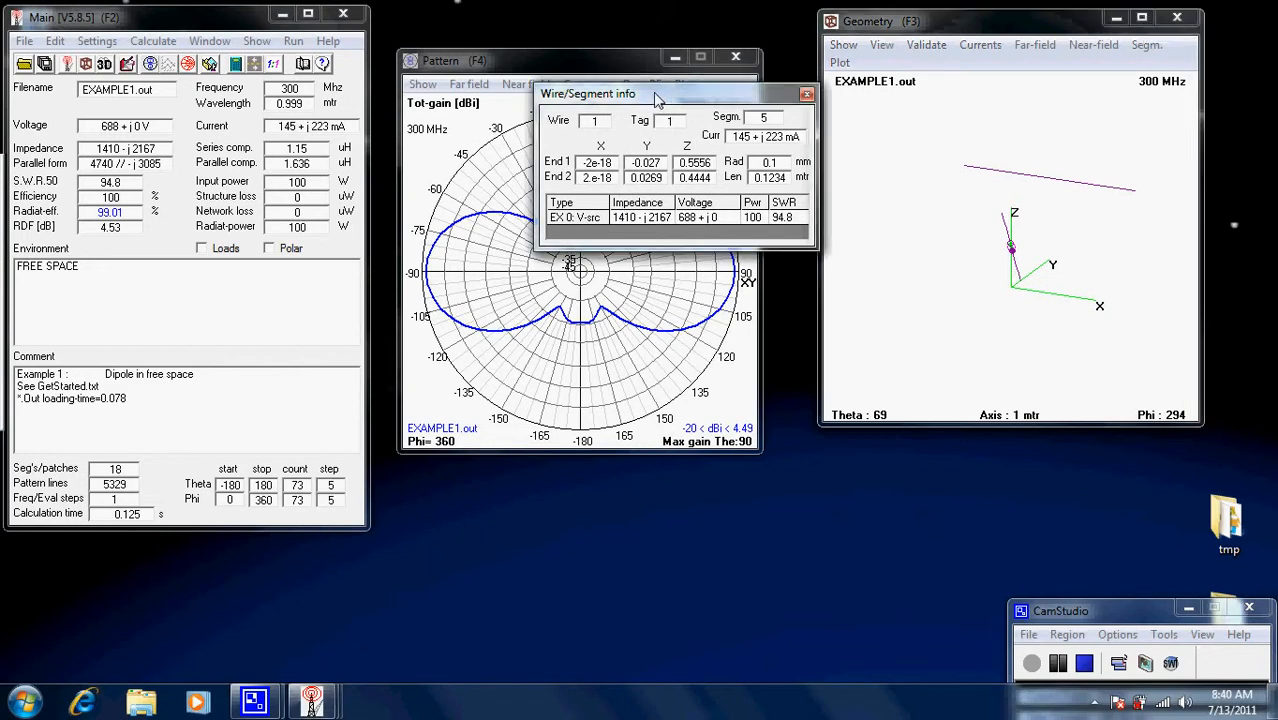
left_click_drag(666, 100, 627, 99)
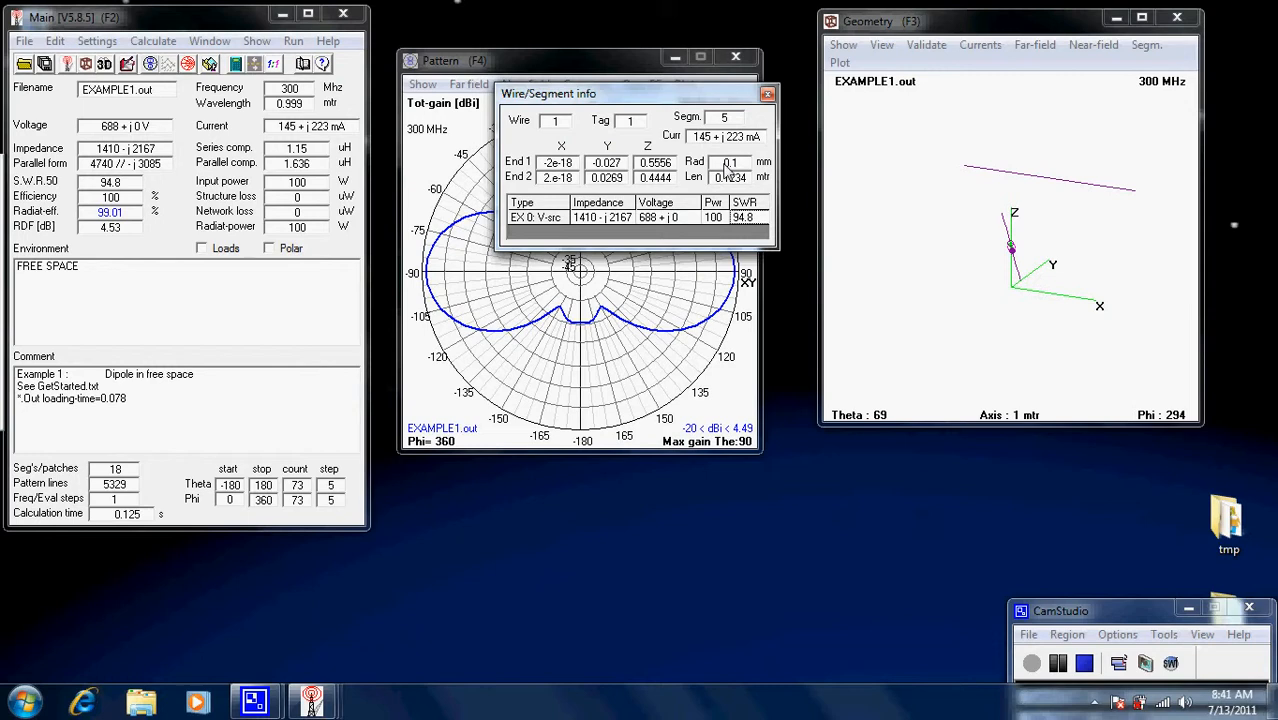
left_click(768, 95)
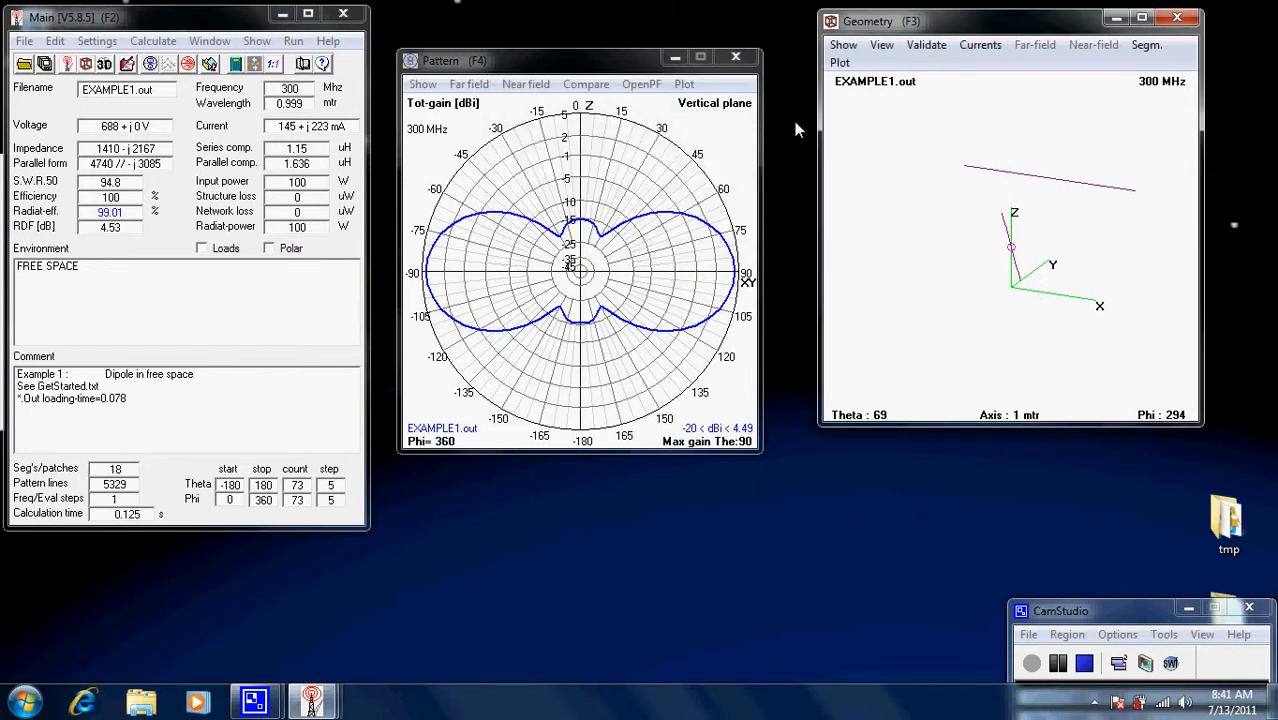
Open the Example1.nec input file in Notepad for text editing.
left_click(99, 43)
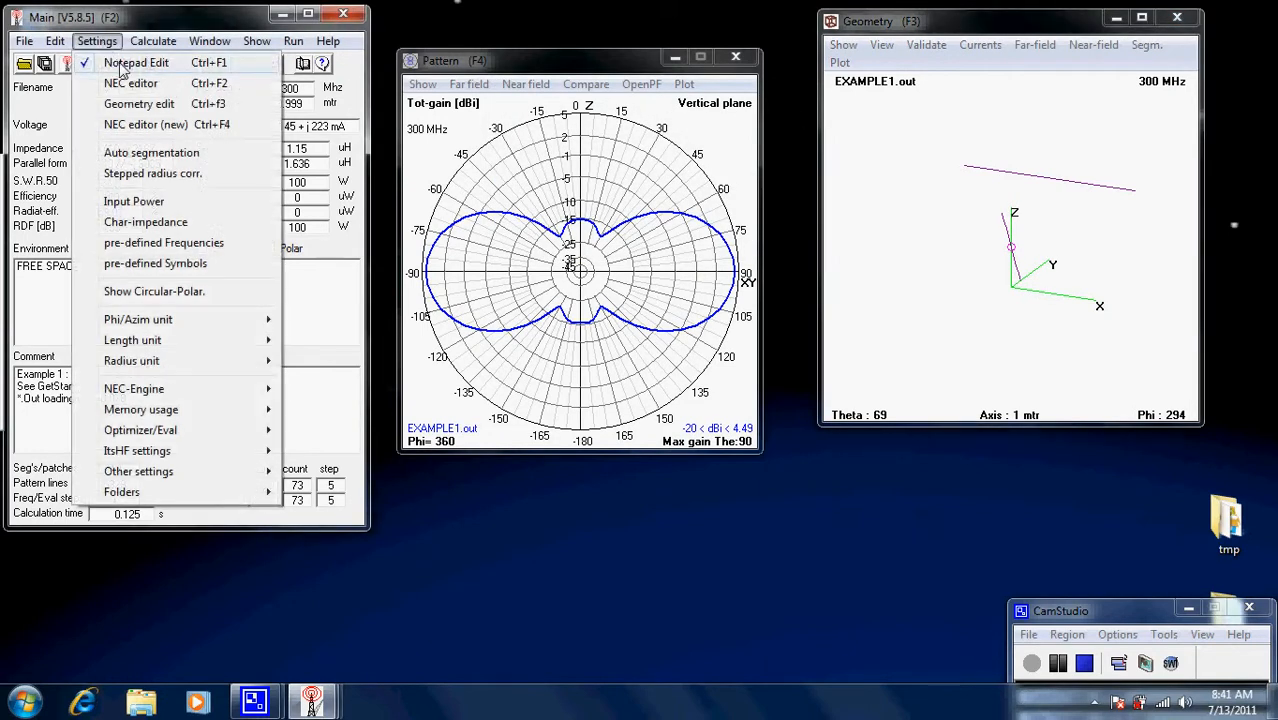
left_click(167, 20)
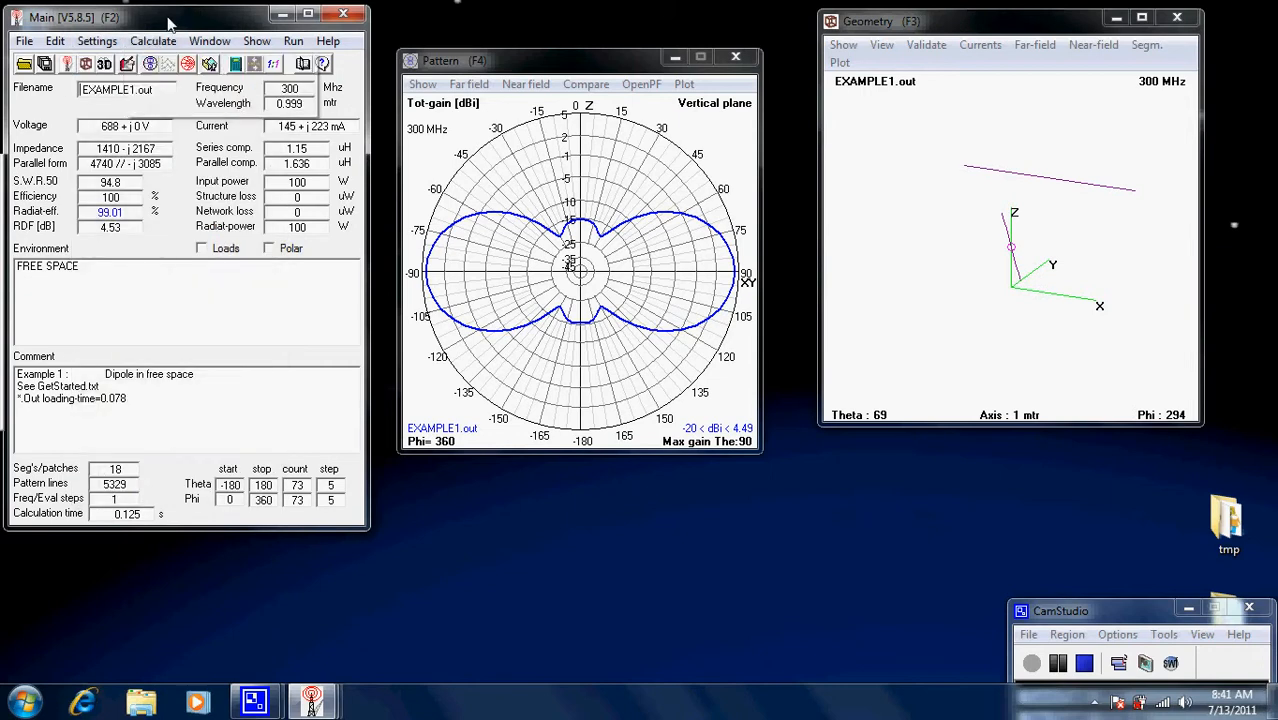
left_click(128, 64)
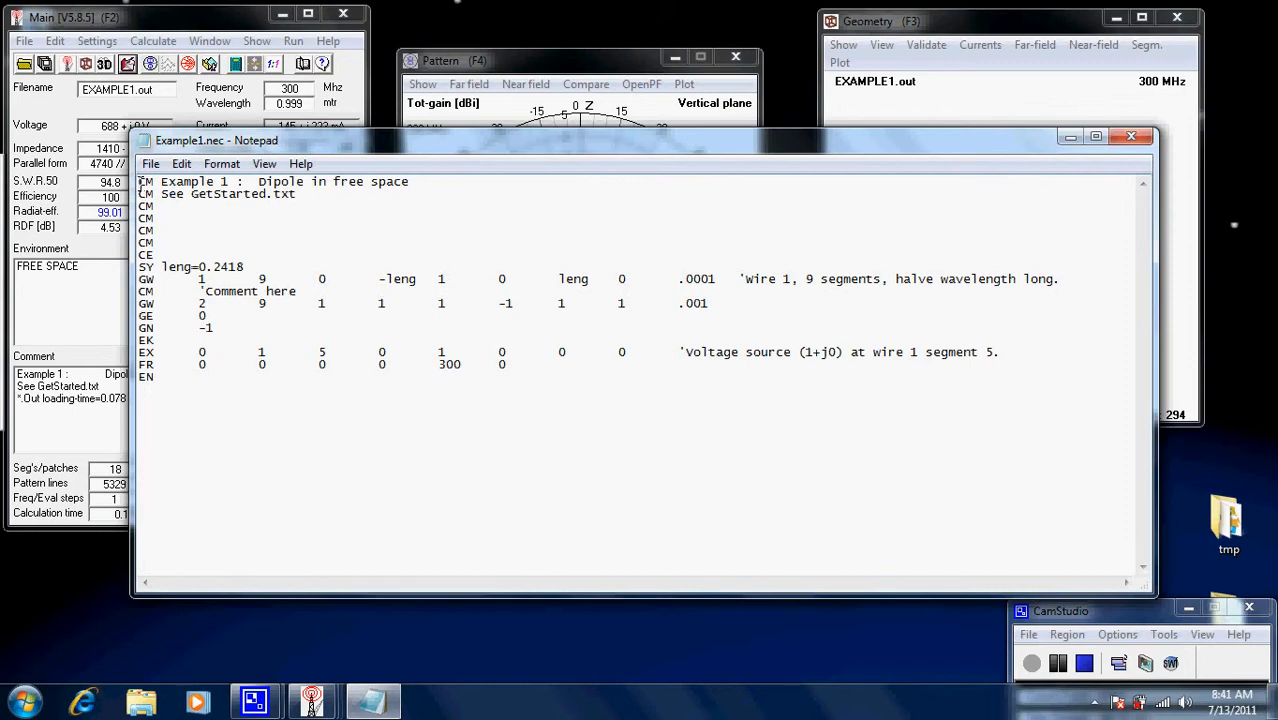
Inspect the CM card, 300 frequency and .001 wire radius, then close Notepad to reload.
left_click_drag(140, 183, 154, 191)
left_click_drag(439, 368, 461, 372)
left_click(472, 398)
mouse_move(674, 308)
left_mouse_down()
mouse_move(644, 307)
mouse_move(670, 305)
mouse_move(646, 308)
mouse_move(659, 305)
left_mouse_up()
left_click(673, 338)
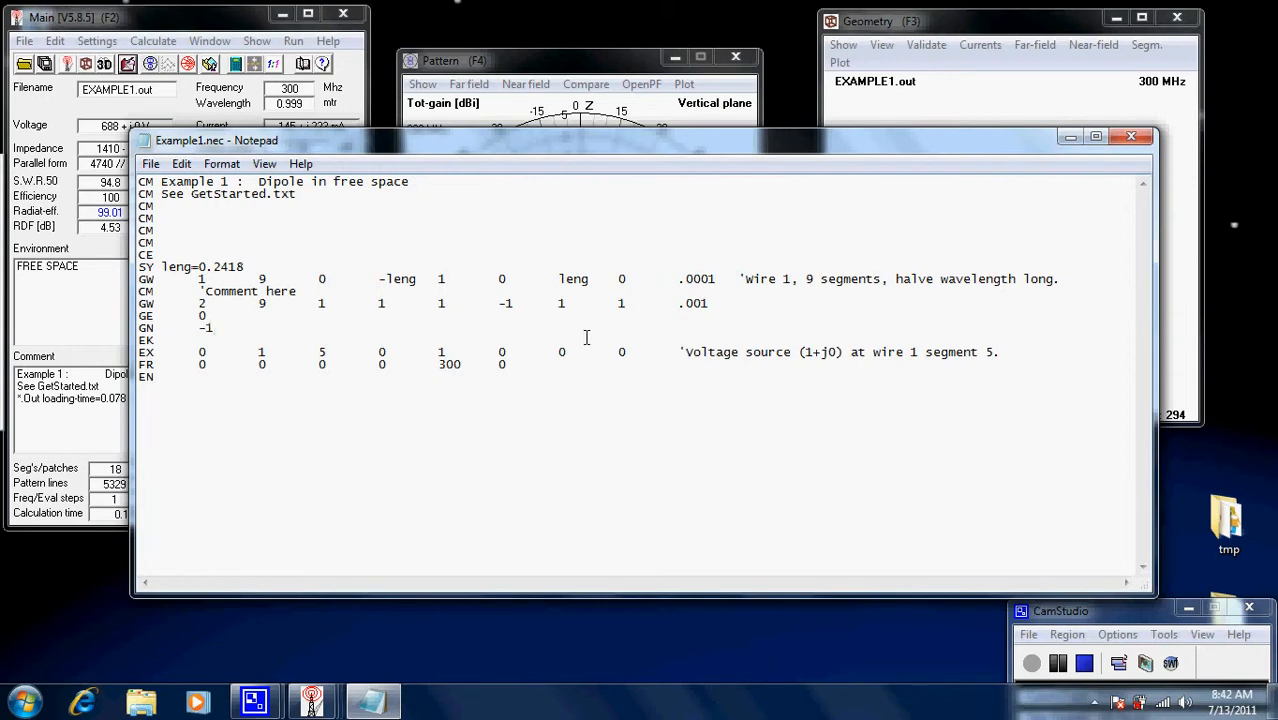
left_click(1131, 137)
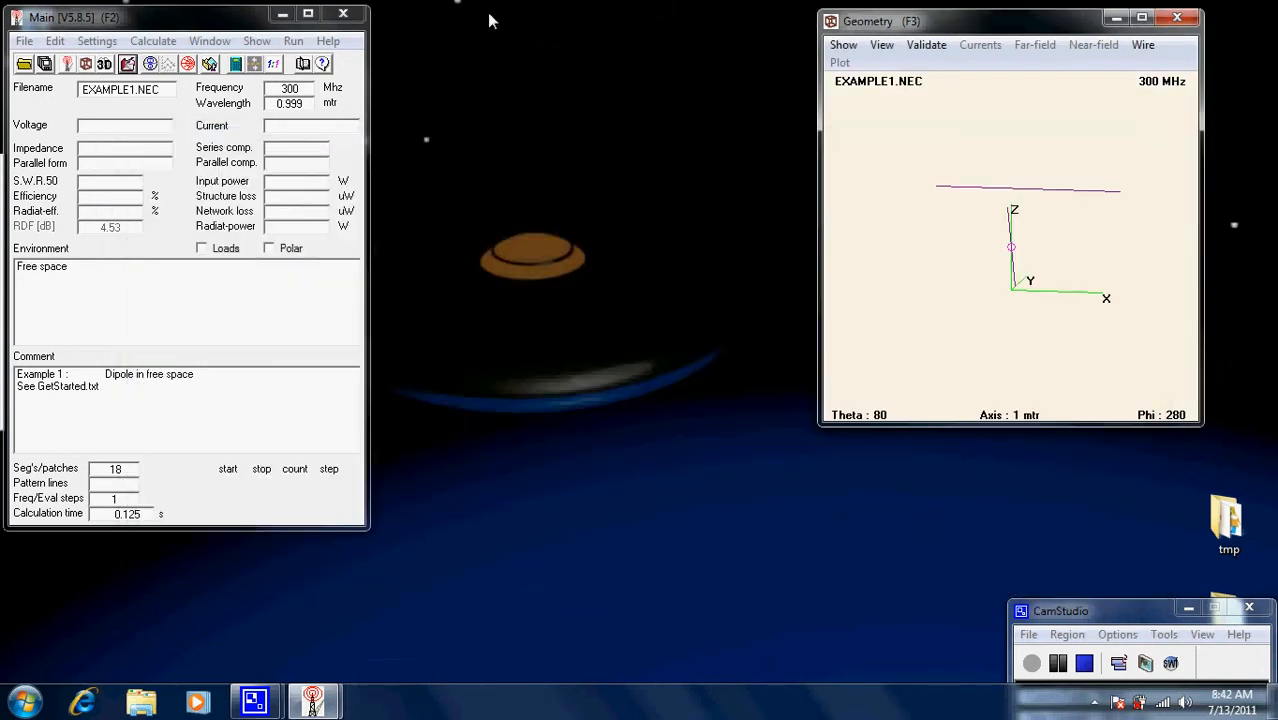
Make the NEC editor the default input editor and open EXAMPLE1.NEC in it.
left_click(108, 46)
left_click(131, 85)
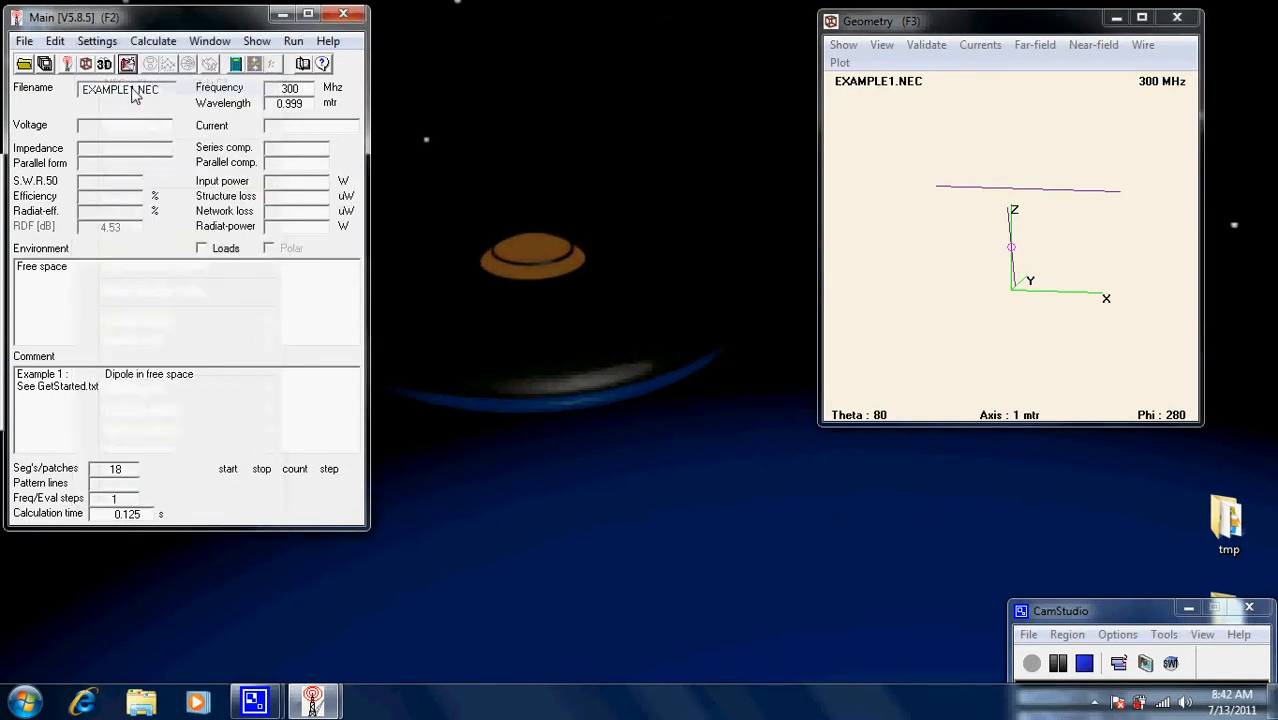
left_click(97, 41)
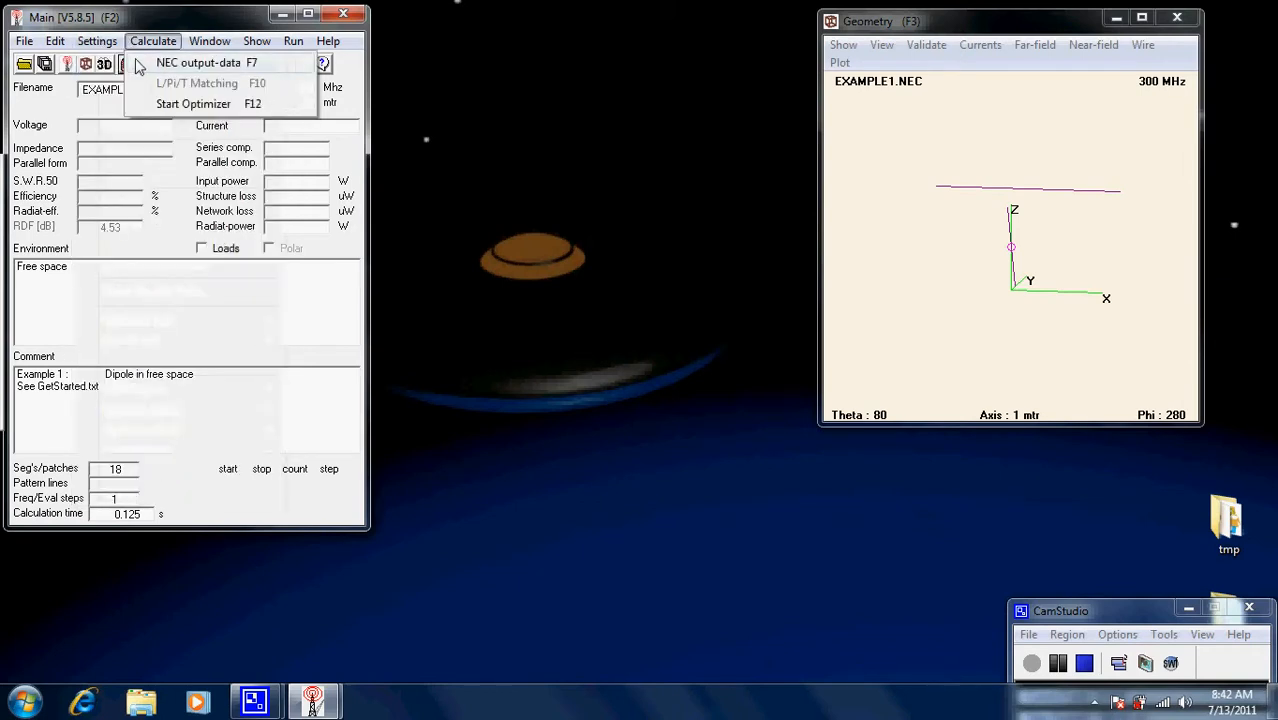
left_click(137, 25)
left_click(129, 64)
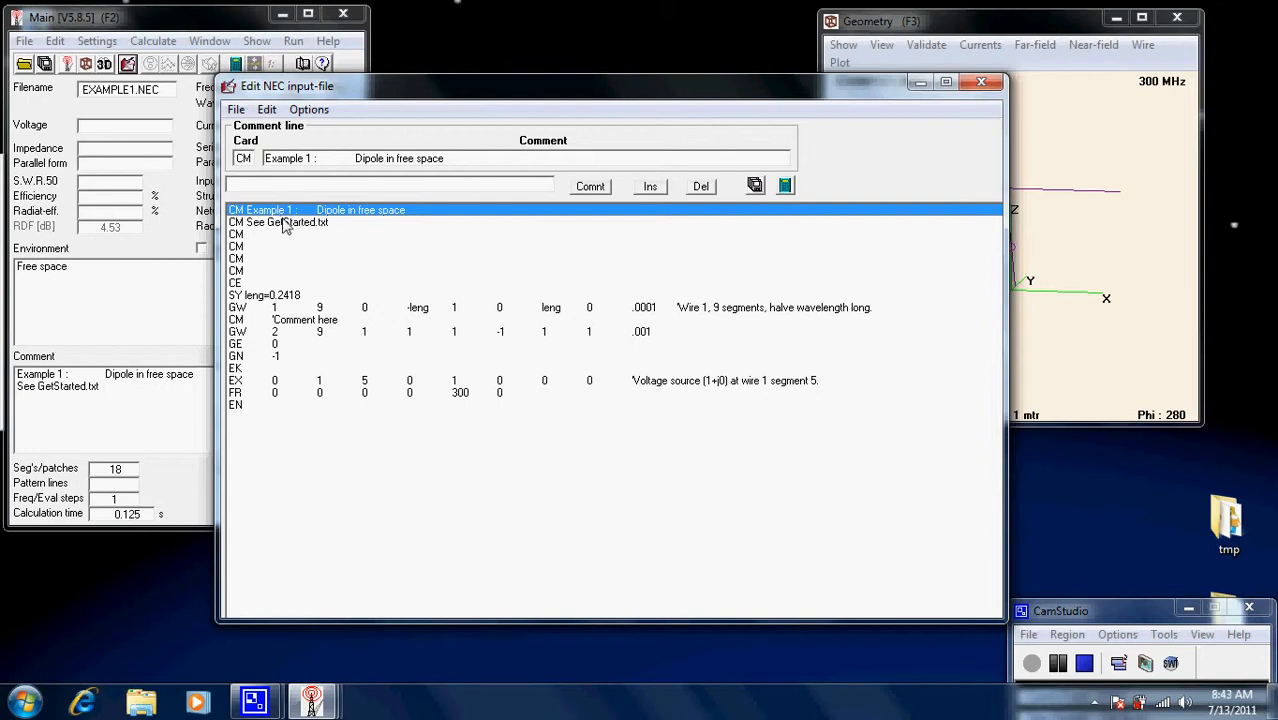
Show wire 2's fields: tag 2, 9 segments, (1,1,1) to (-1,1,1), radius .001.
left_click(239, 333)
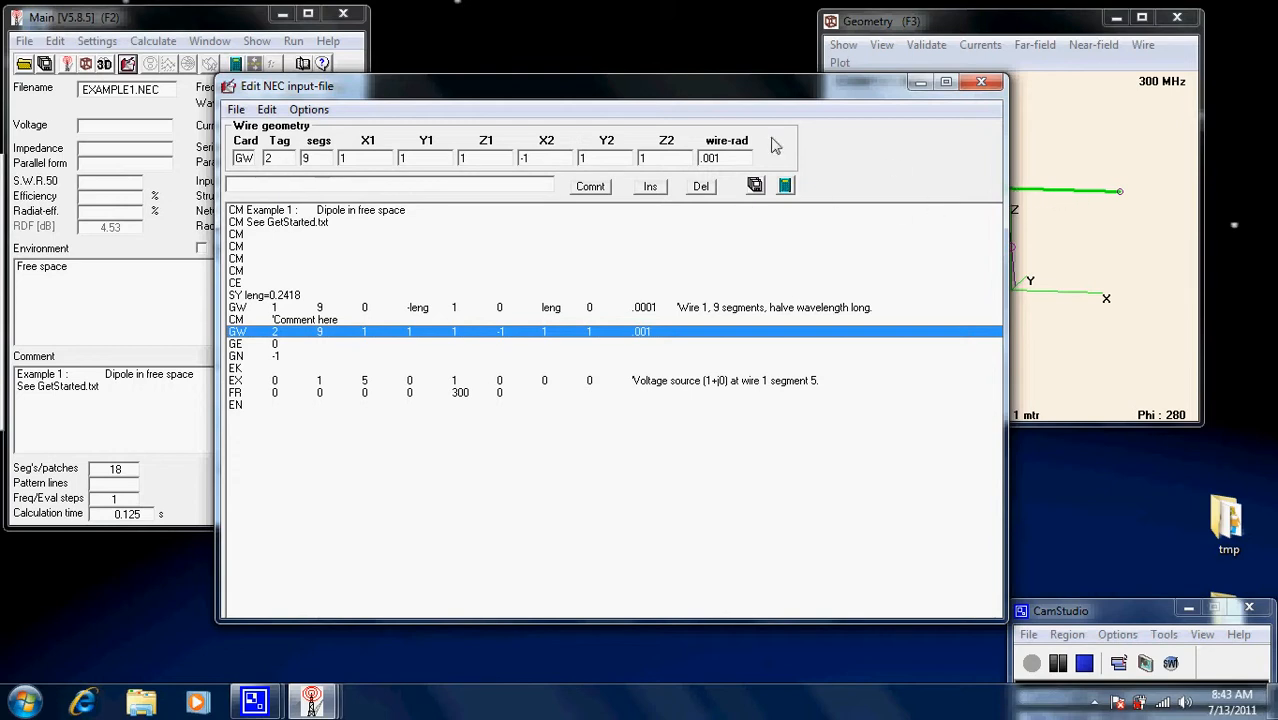
left_click_drag(469, 94, 327, 84)
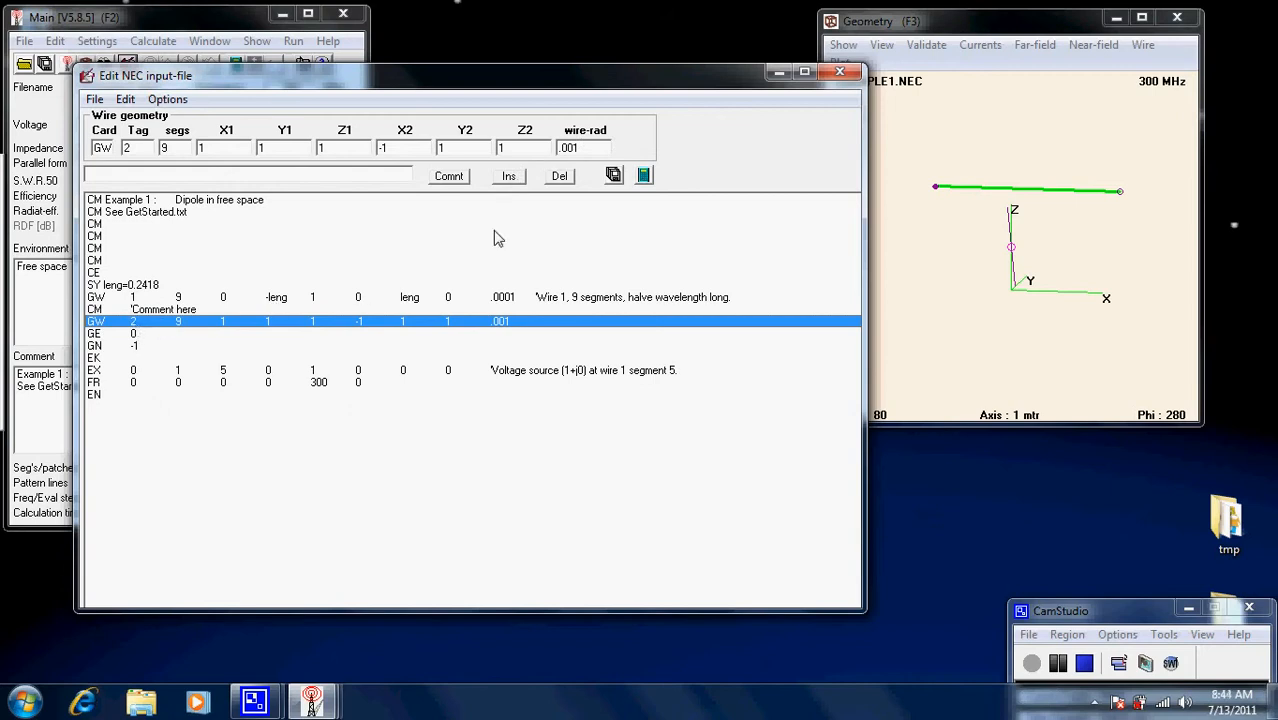
Insert a CM card reading 'what ever we wish to say' below the GW tag 2 line.
left_click(510, 176)
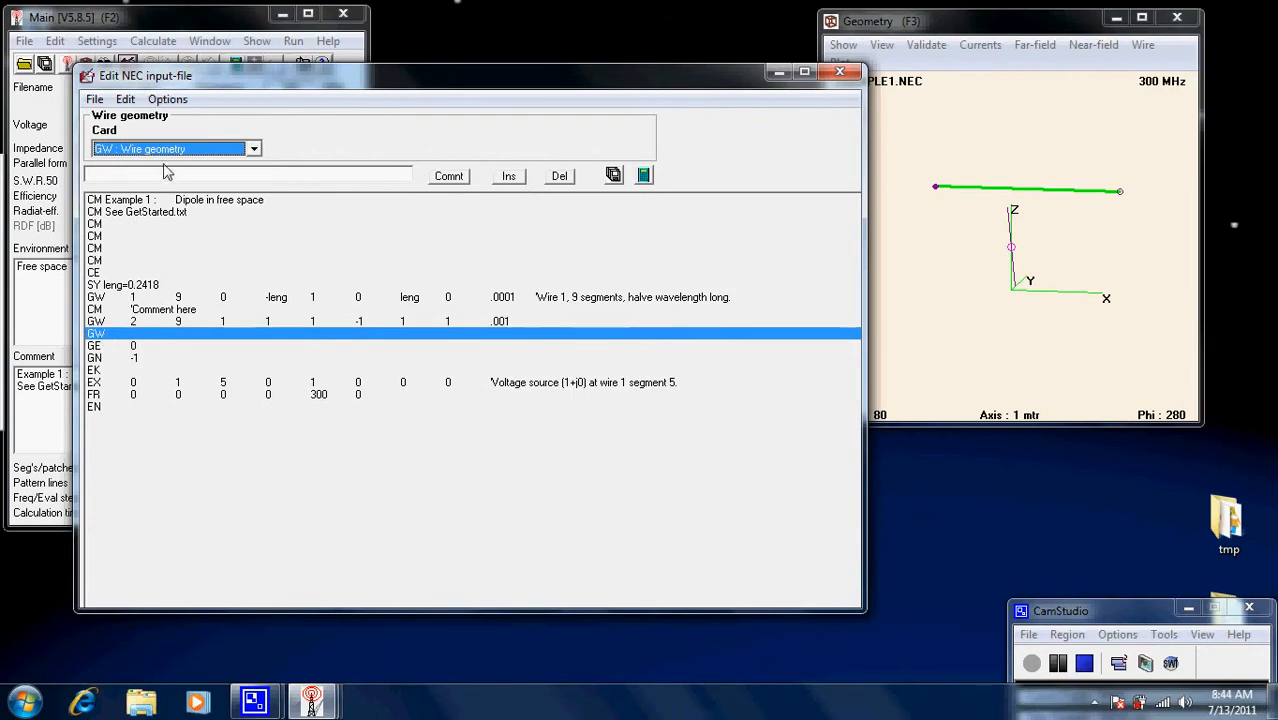
left_click(254, 150)
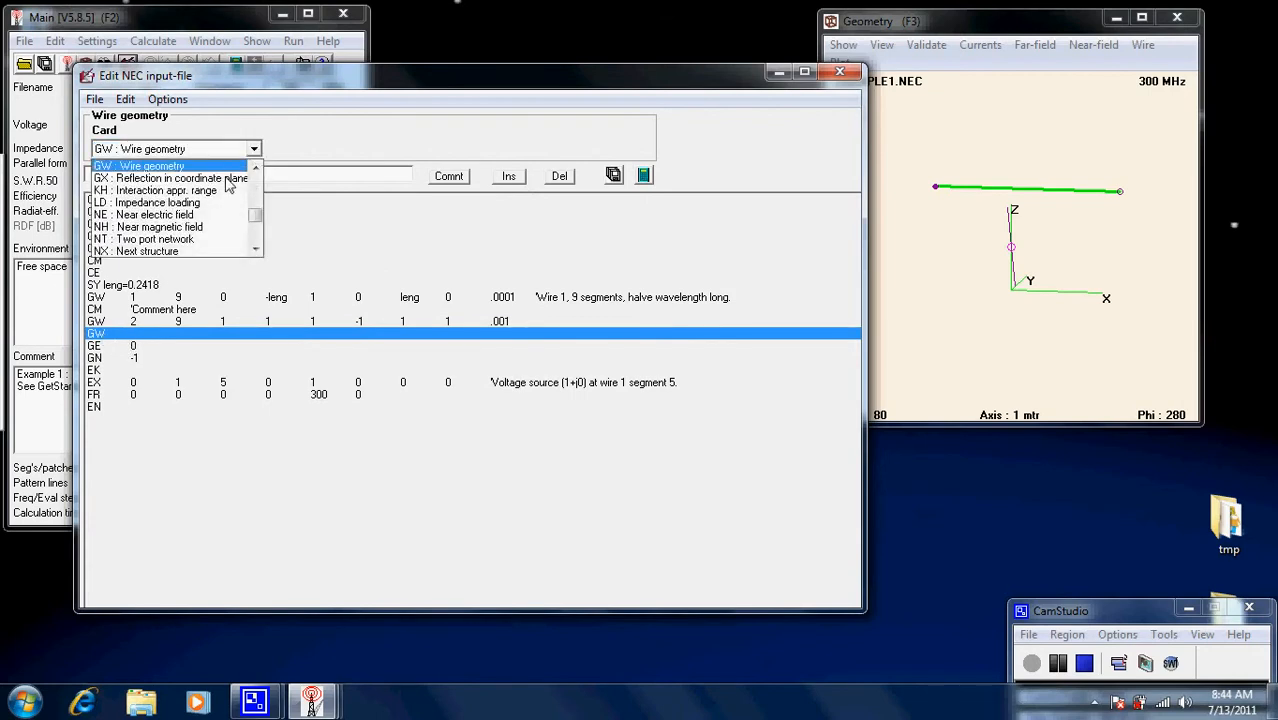
left_click_drag(256, 222, 255, 176)
left_click(140, 190)
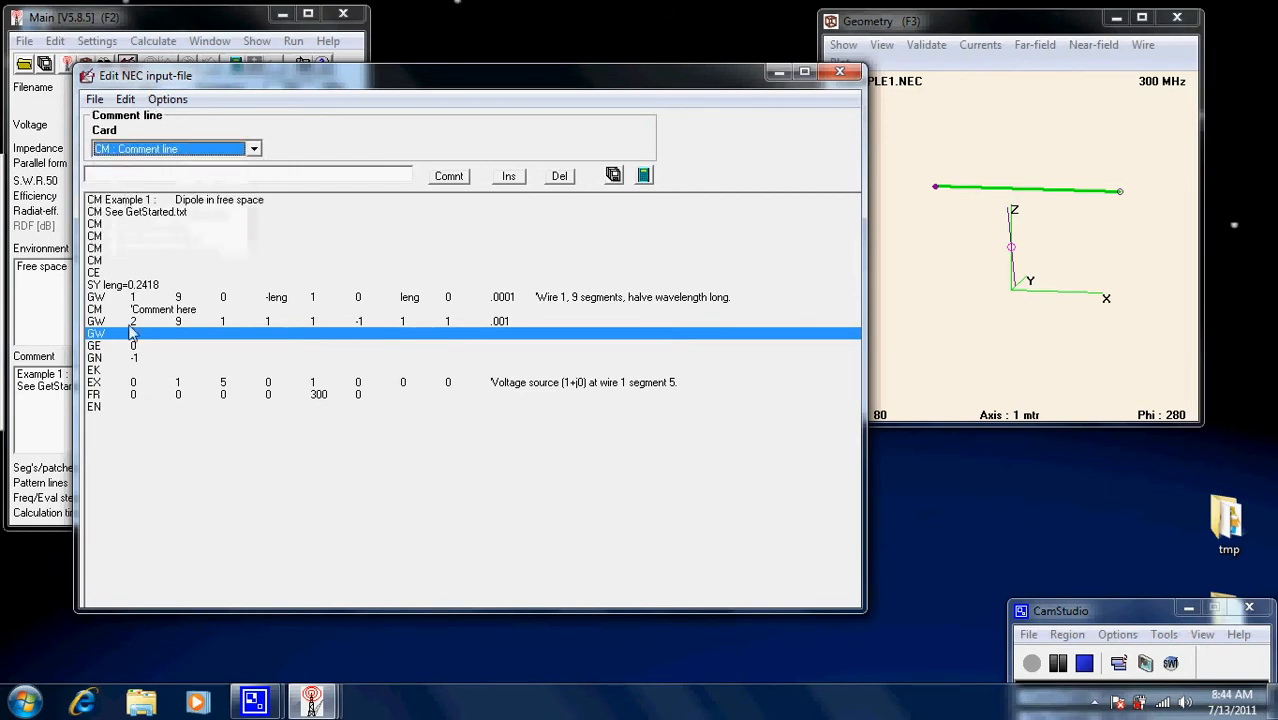
left_click(196, 177)
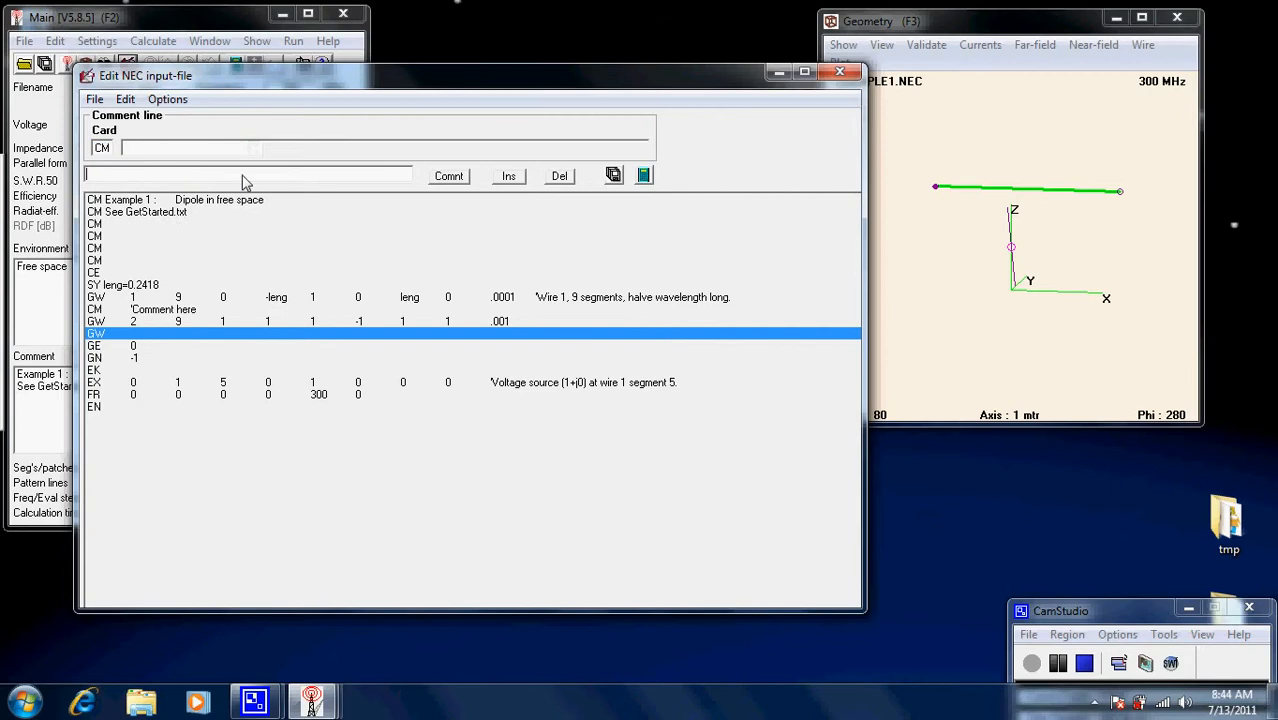
left_click(146, 182)
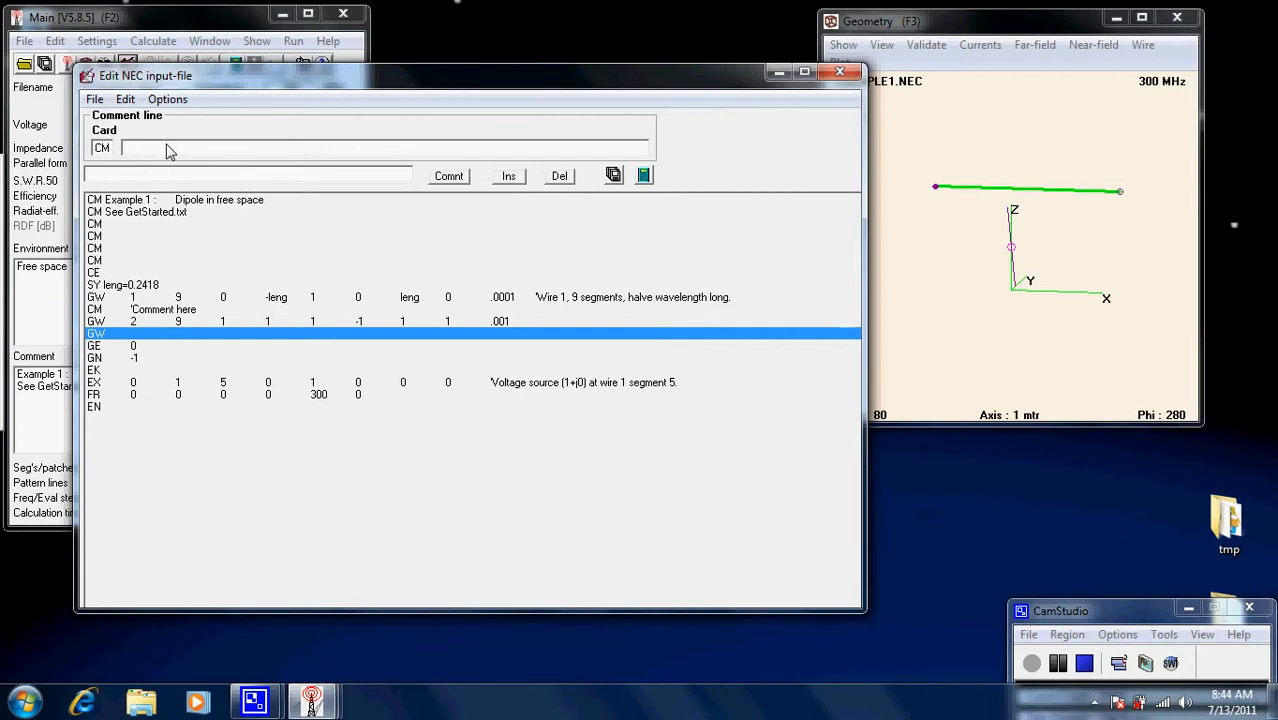
left_click(172, 148)
type("what ever we wish to say")
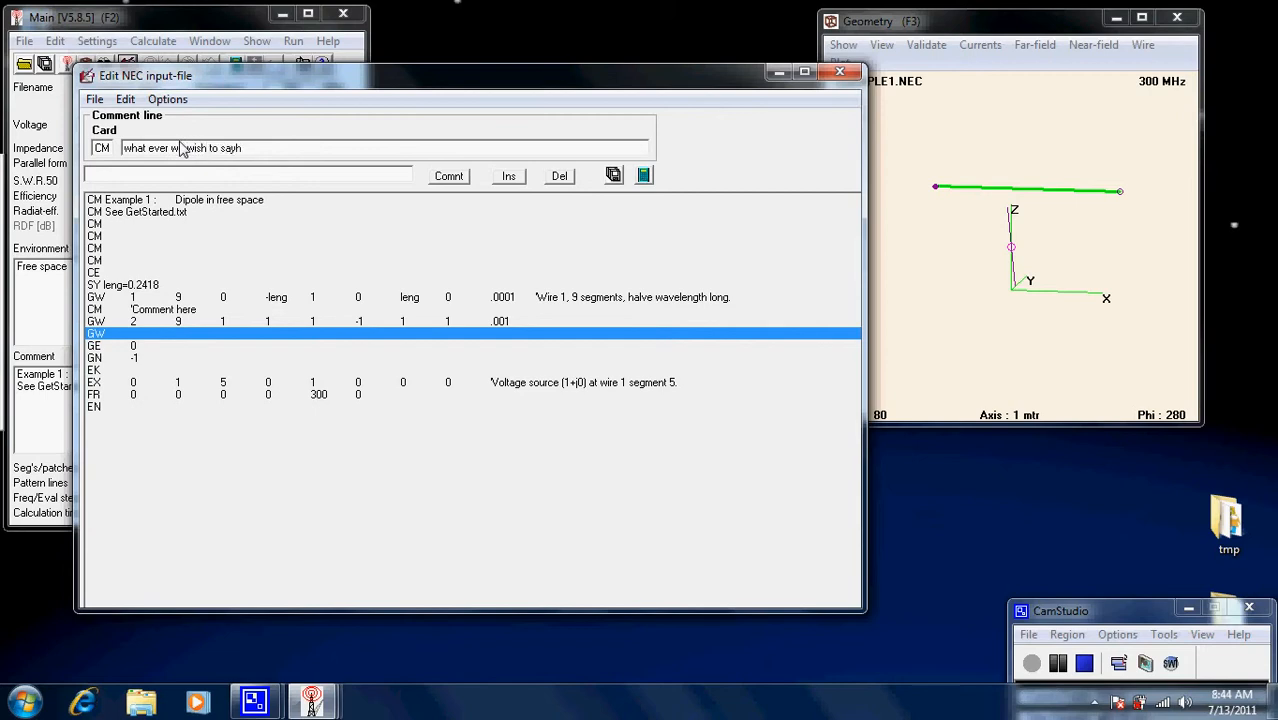
left_click(613, 176)
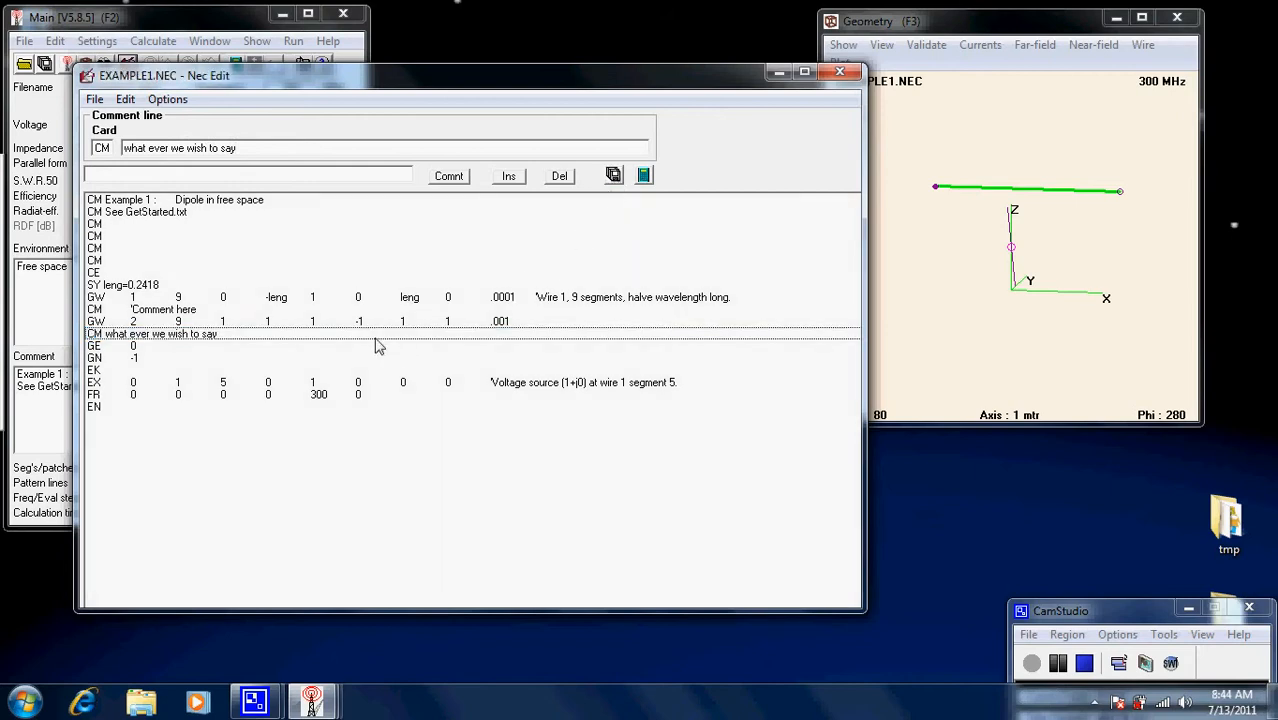
Run a far-field pattern calculation, dismiss the segment-check warning, and return to the EXAMPLE1.NEC editor.
left_click(645, 177)
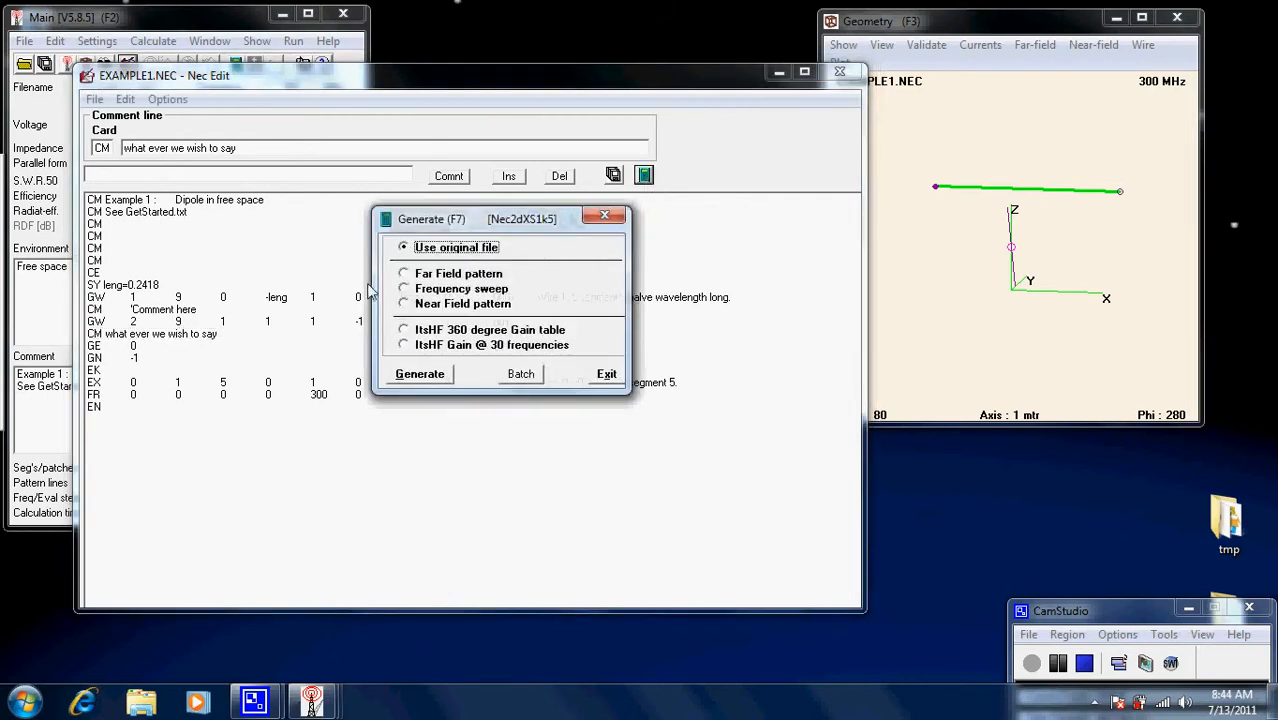
left_click(404, 274)
left_click(427, 505)
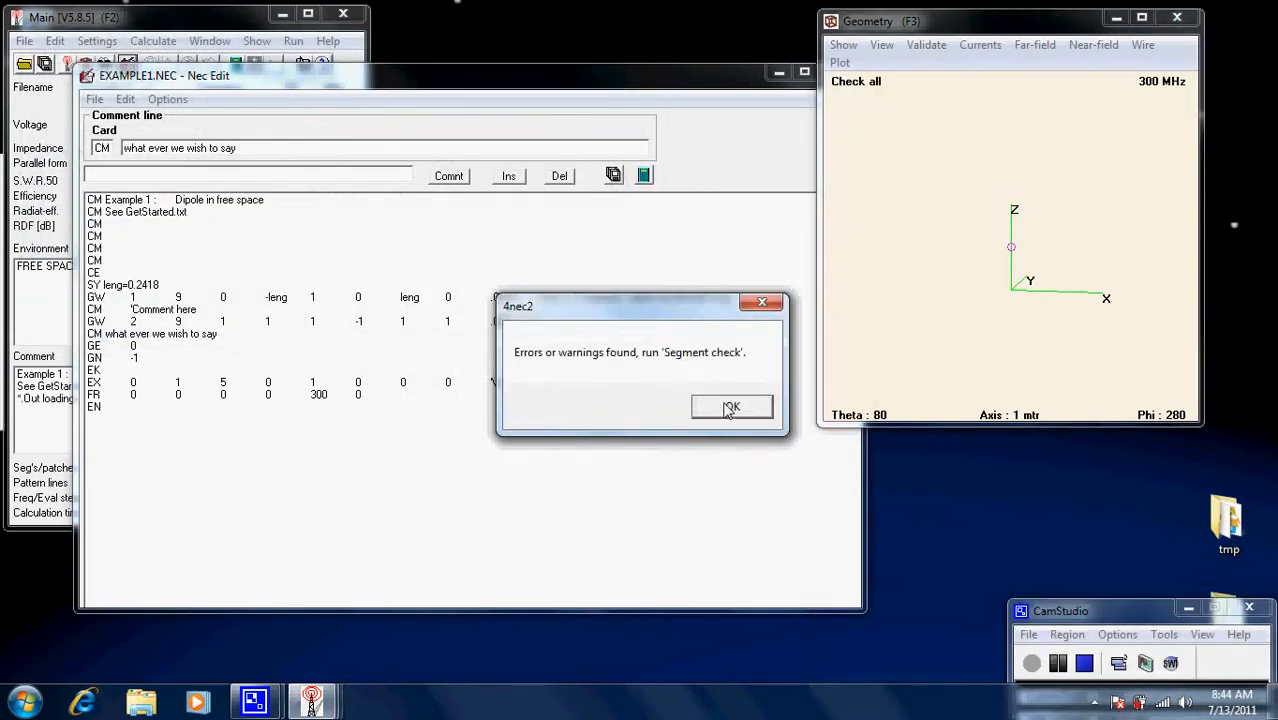
left_click(729, 407)
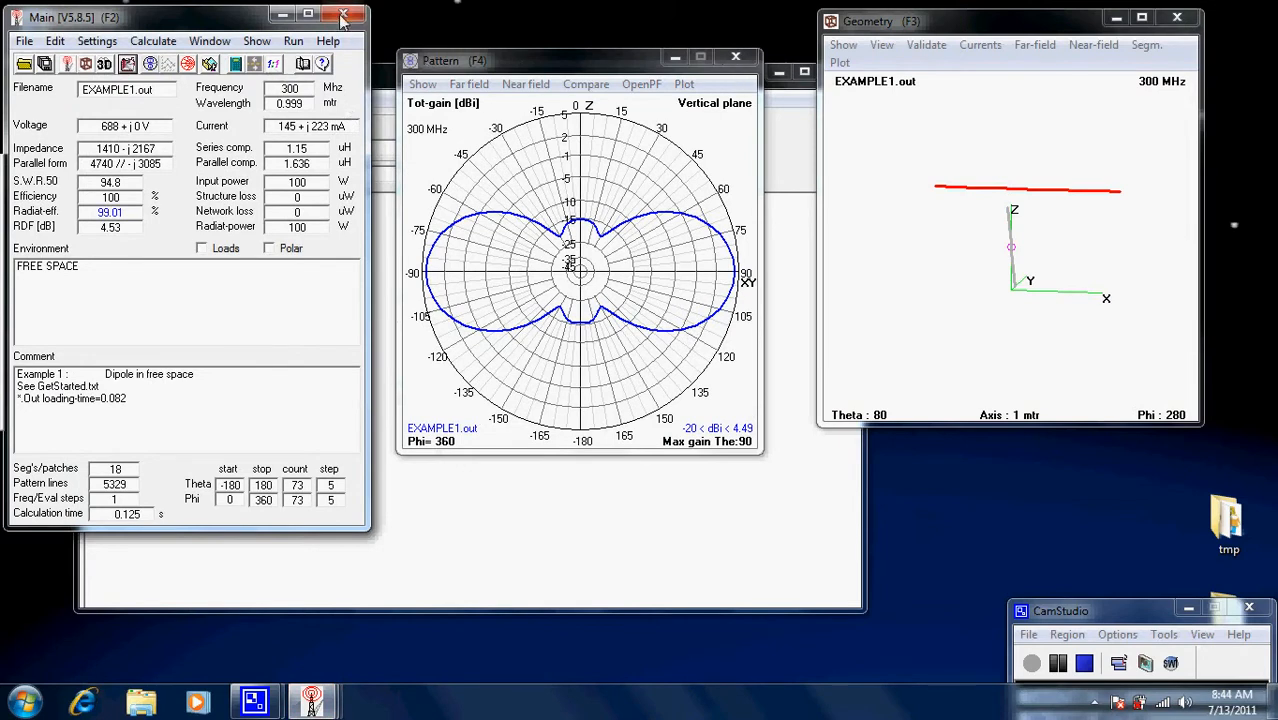
left_click(803, 299)
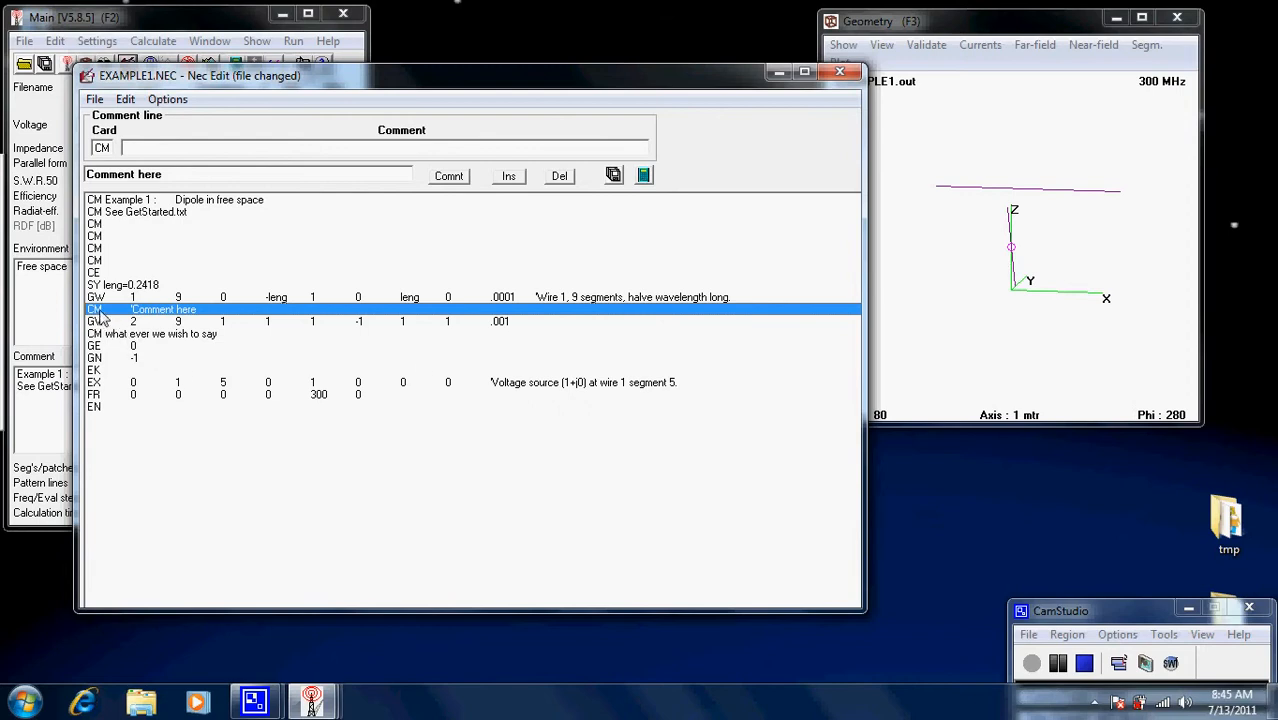
Delete the 'Comment here' line, save EXAMPLE1.NEC, and select wire 1 to view its values.
left_click(559, 176)
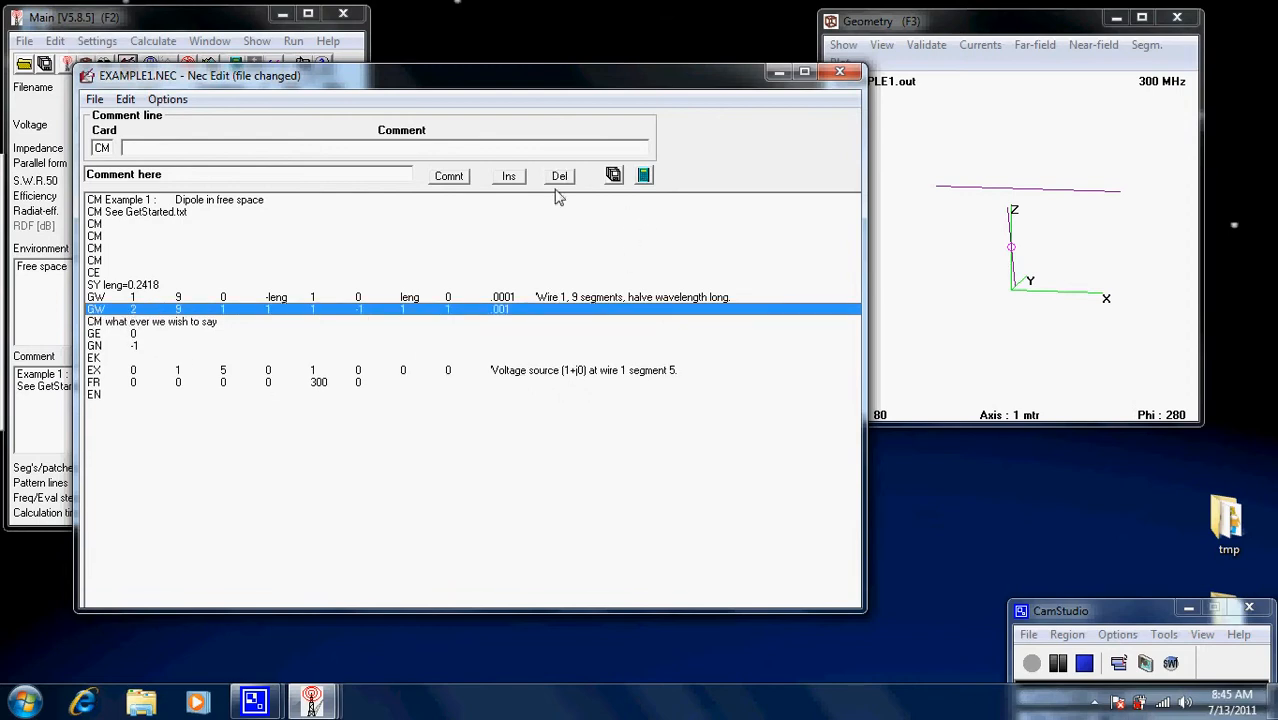
left_click(615, 176)
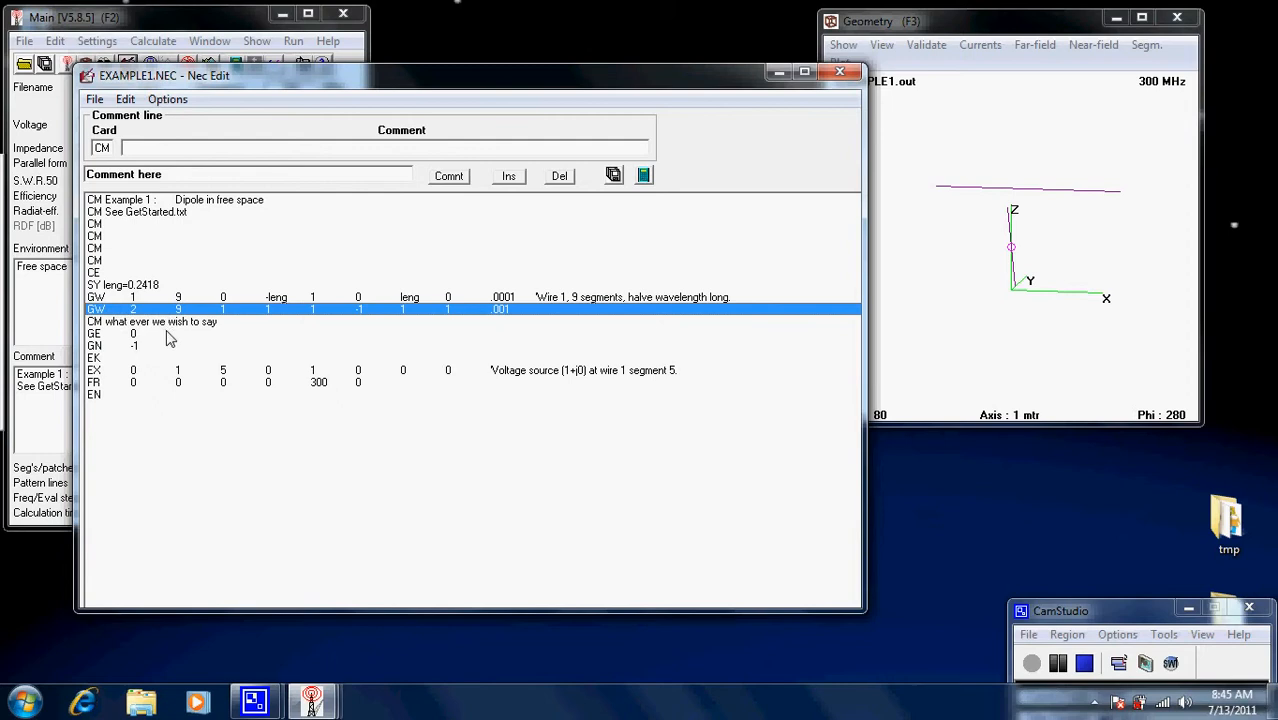
left_click(101, 298)
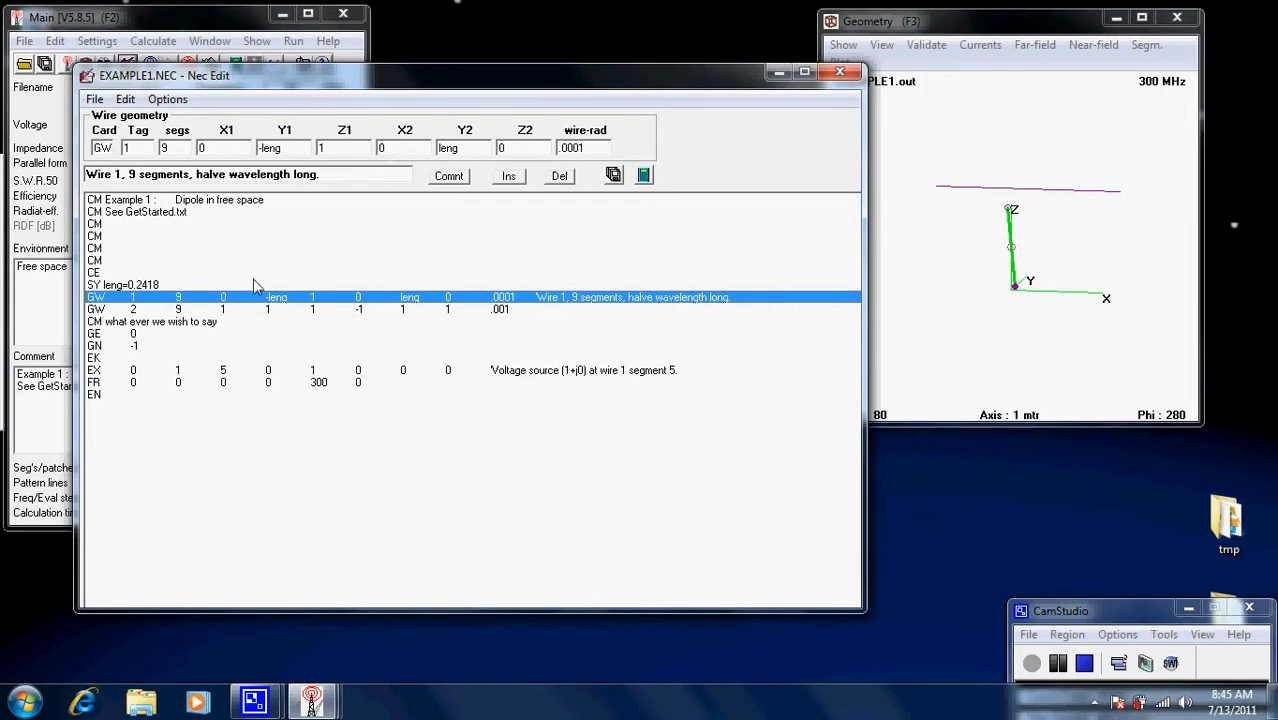
Insert a new tag 3 GW wire line below wire 1 and save the file.
left_click(510, 180)
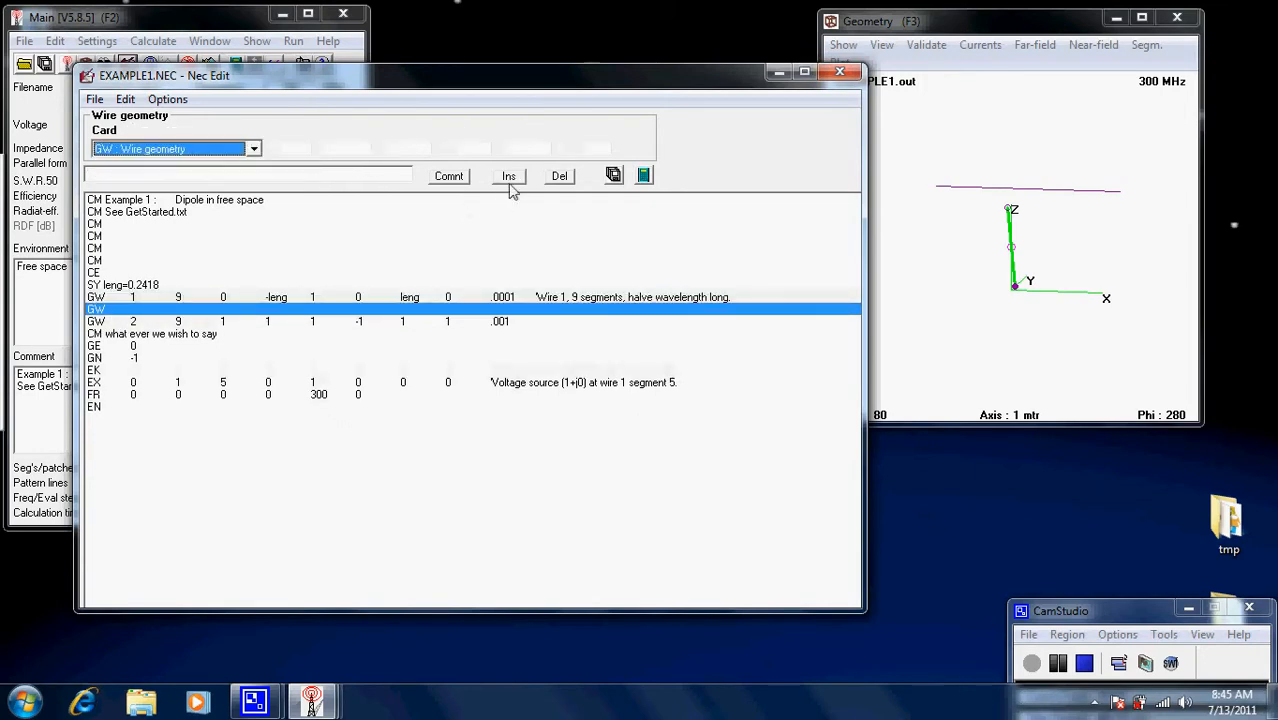
left_click(181, 177)
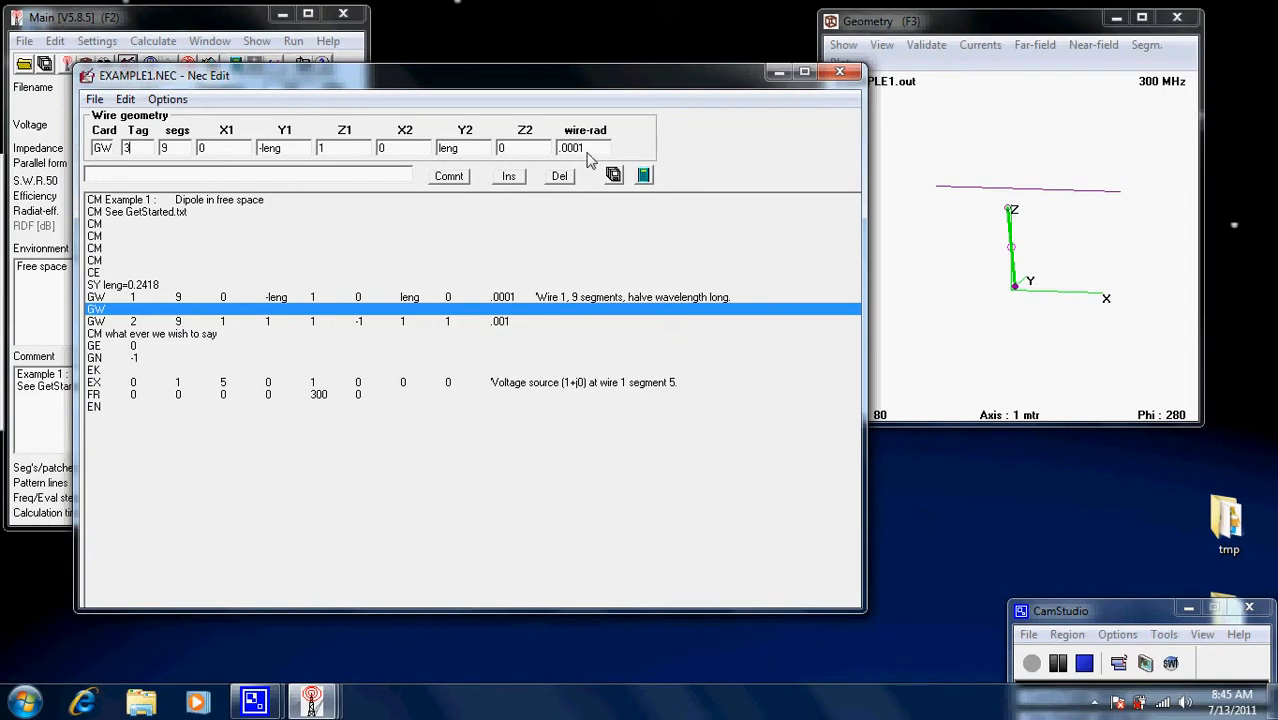
left_click(560, 177)
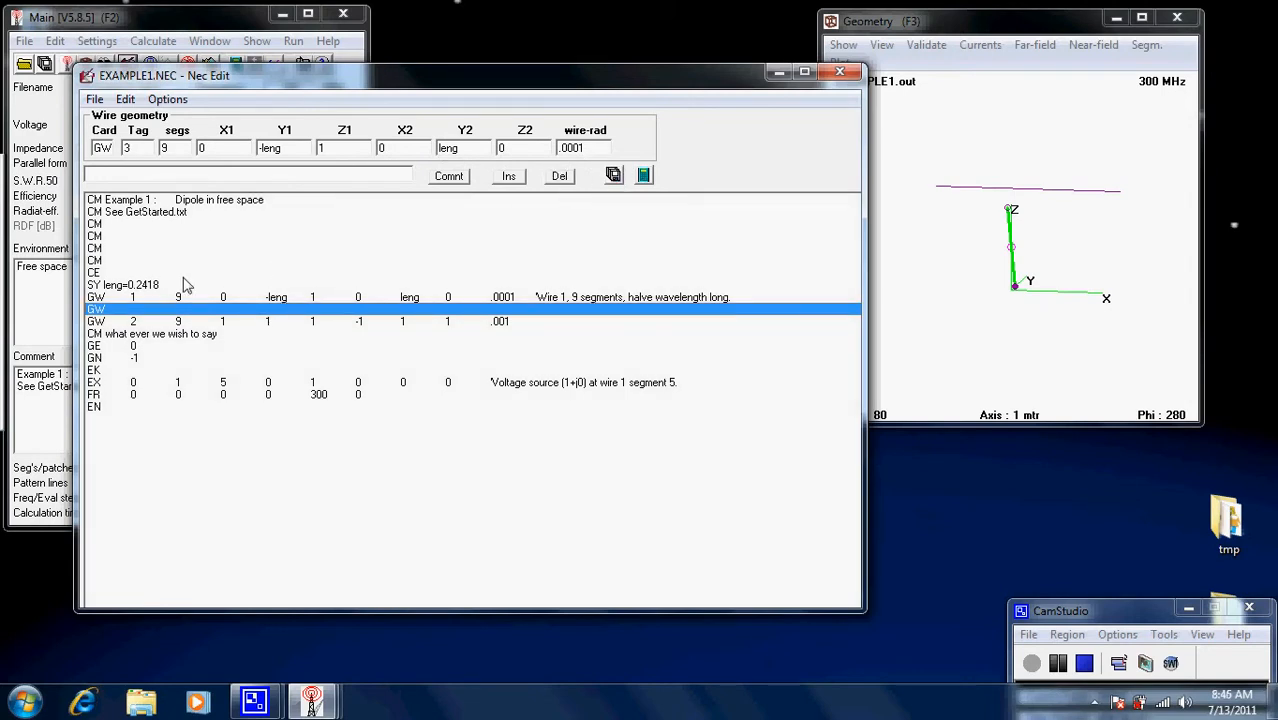
left_click(560, 177)
left_click(112, 323)
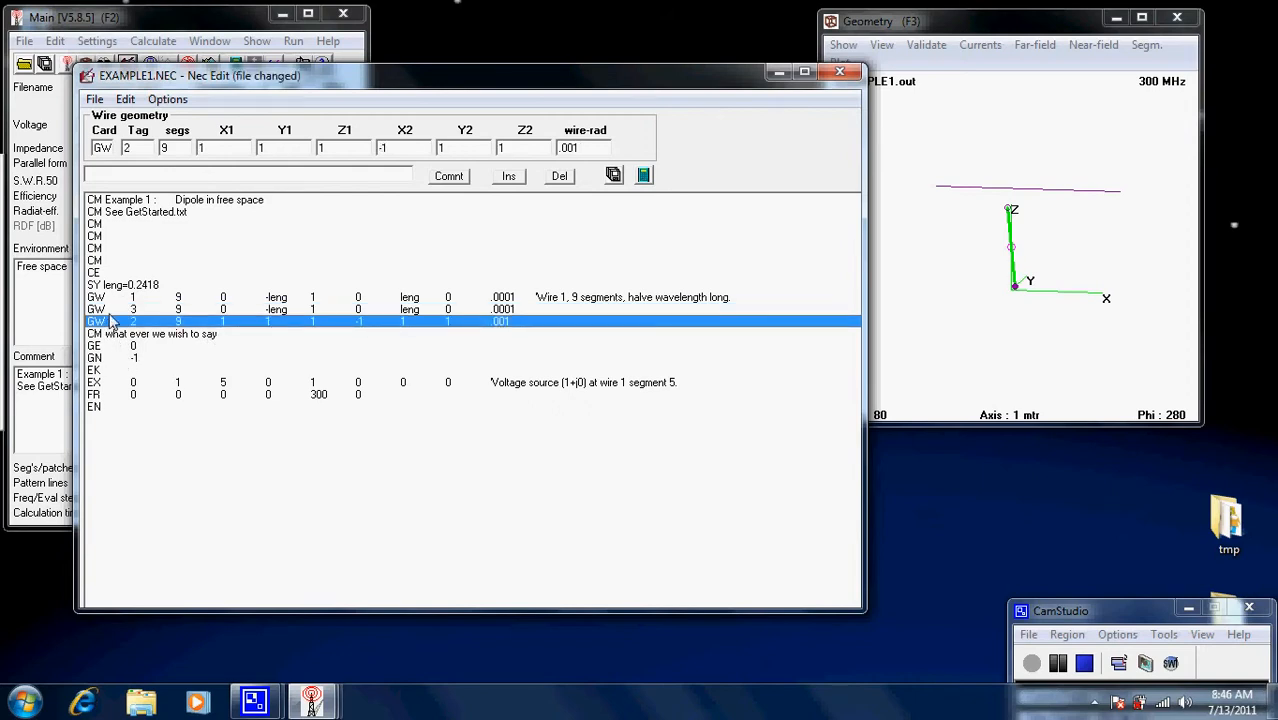
left_click(115, 311)
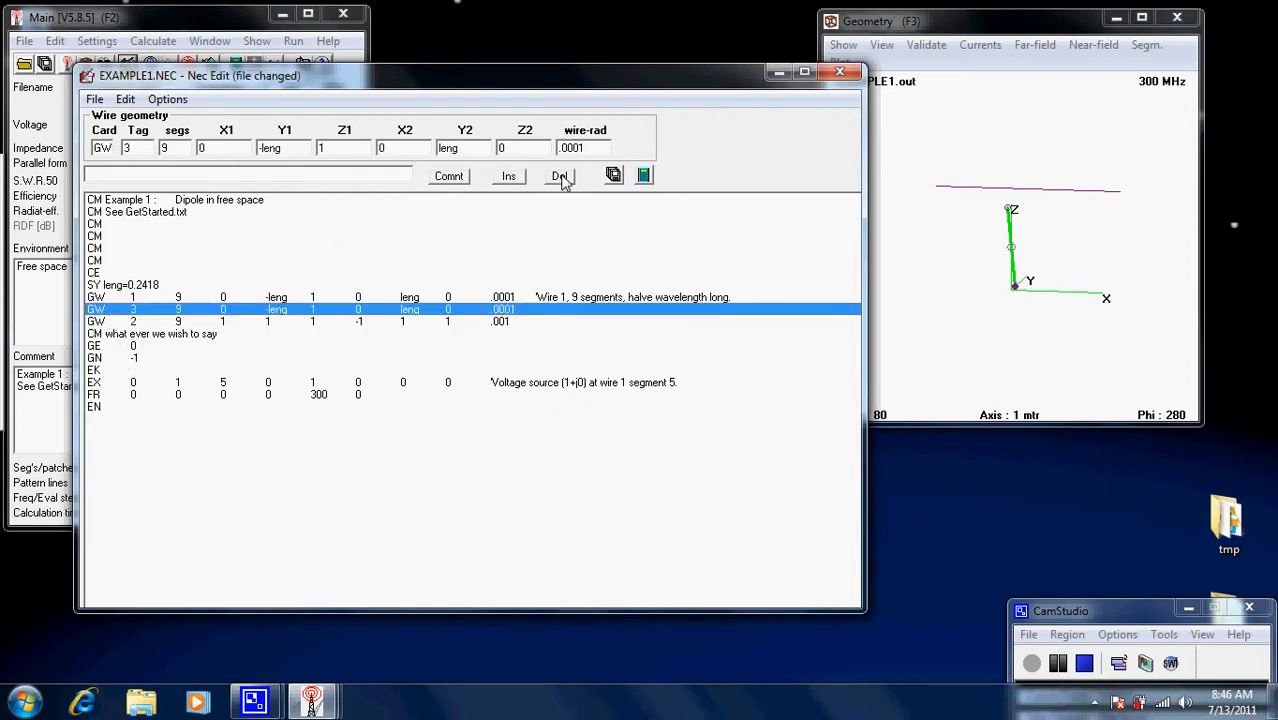
left_click(614, 176)
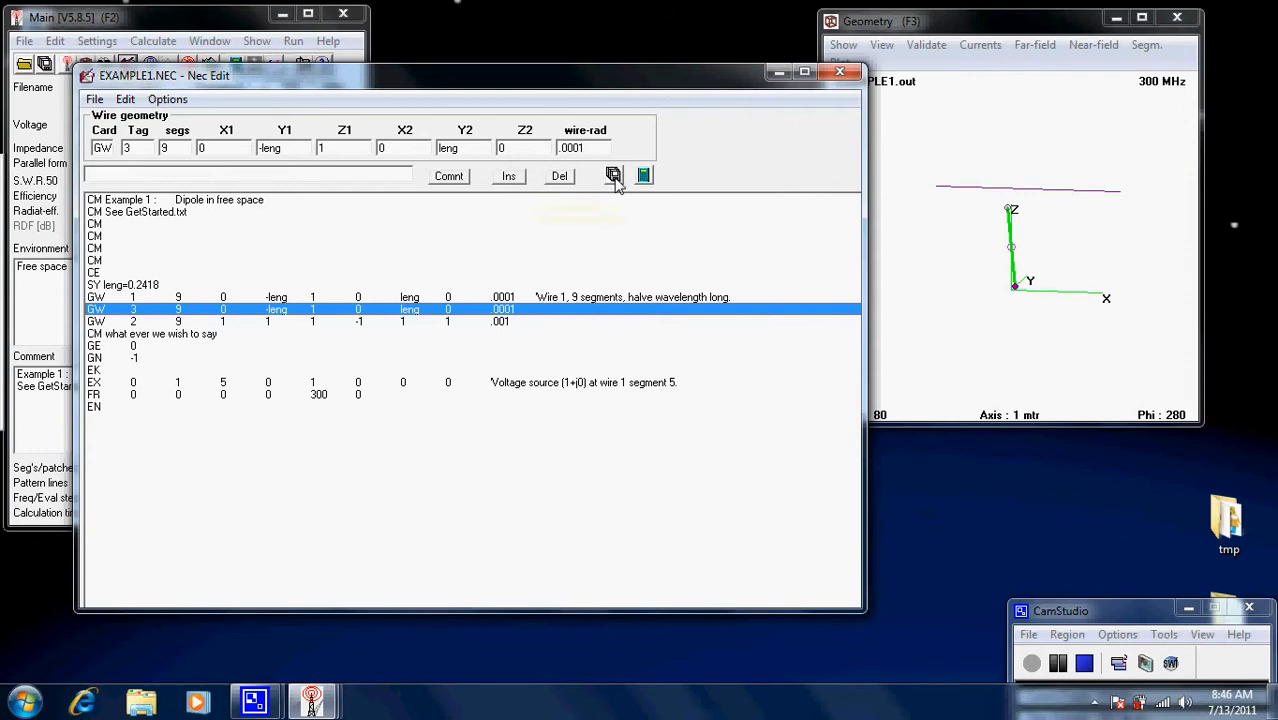
Delete the tag 3 and tag 2 wire lines, leaving only wire 1.
left_click(559, 176)
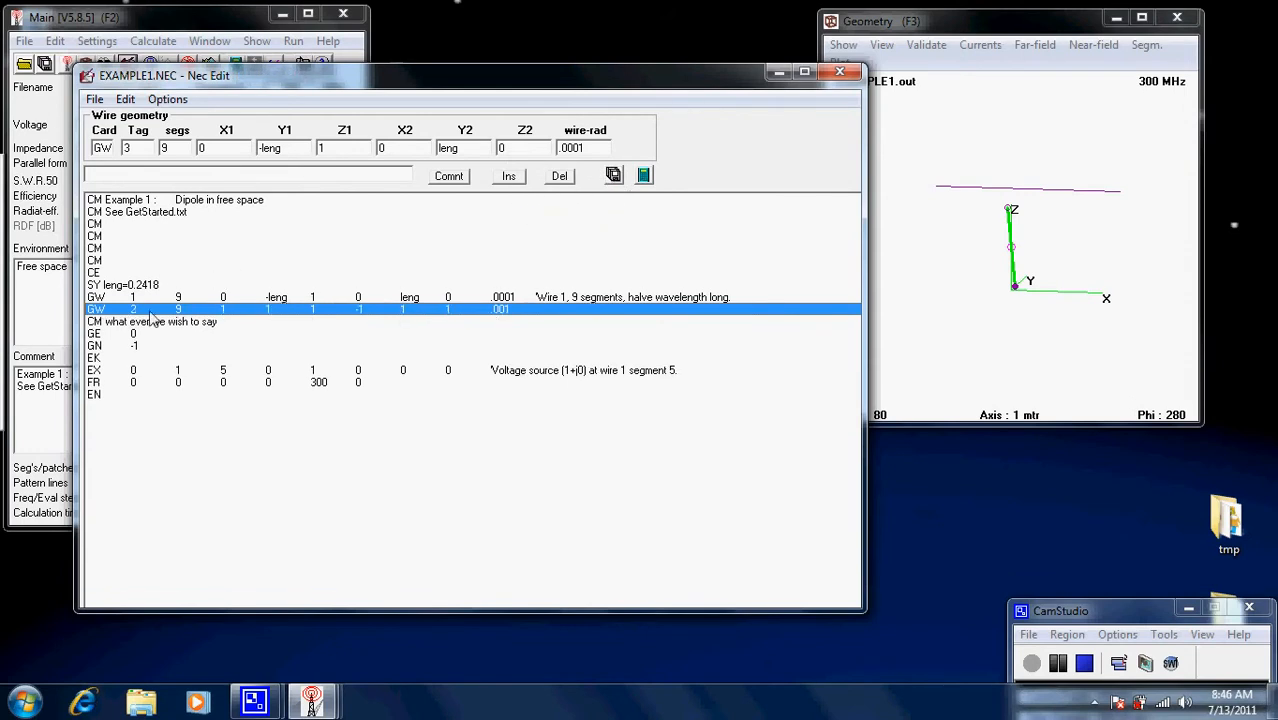
left_click(559, 176)
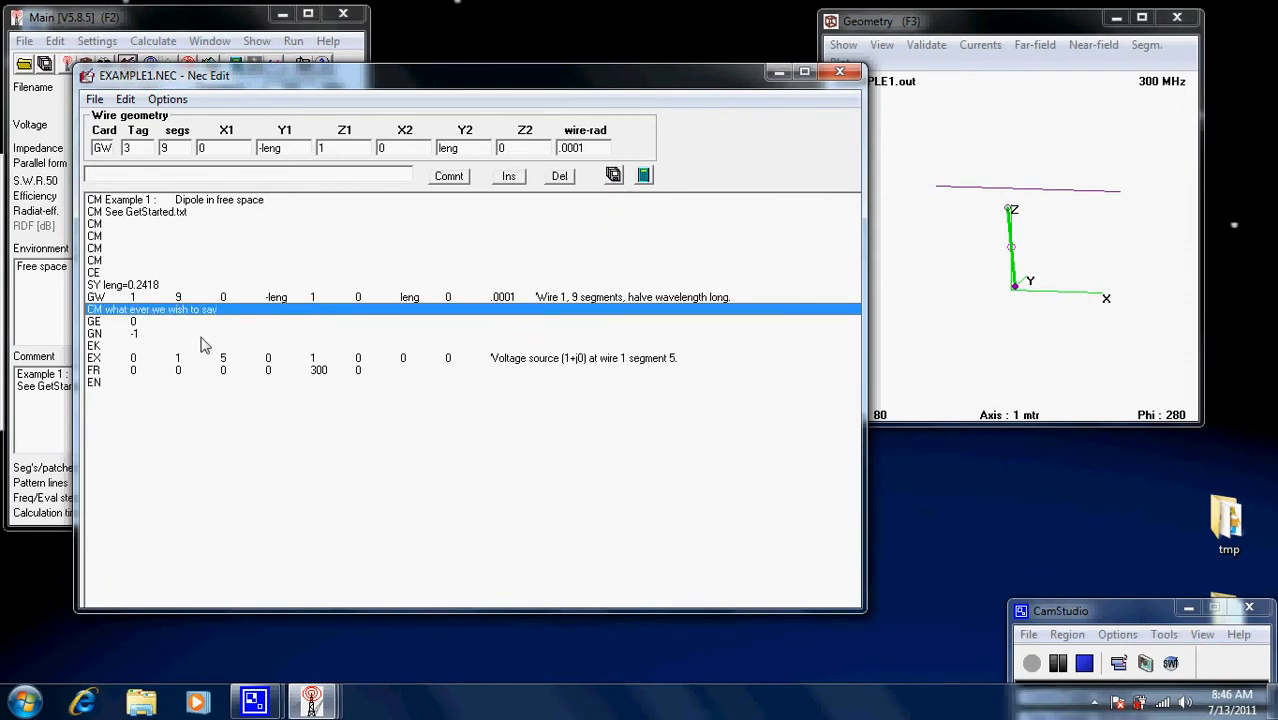
left_click(1064, 199)
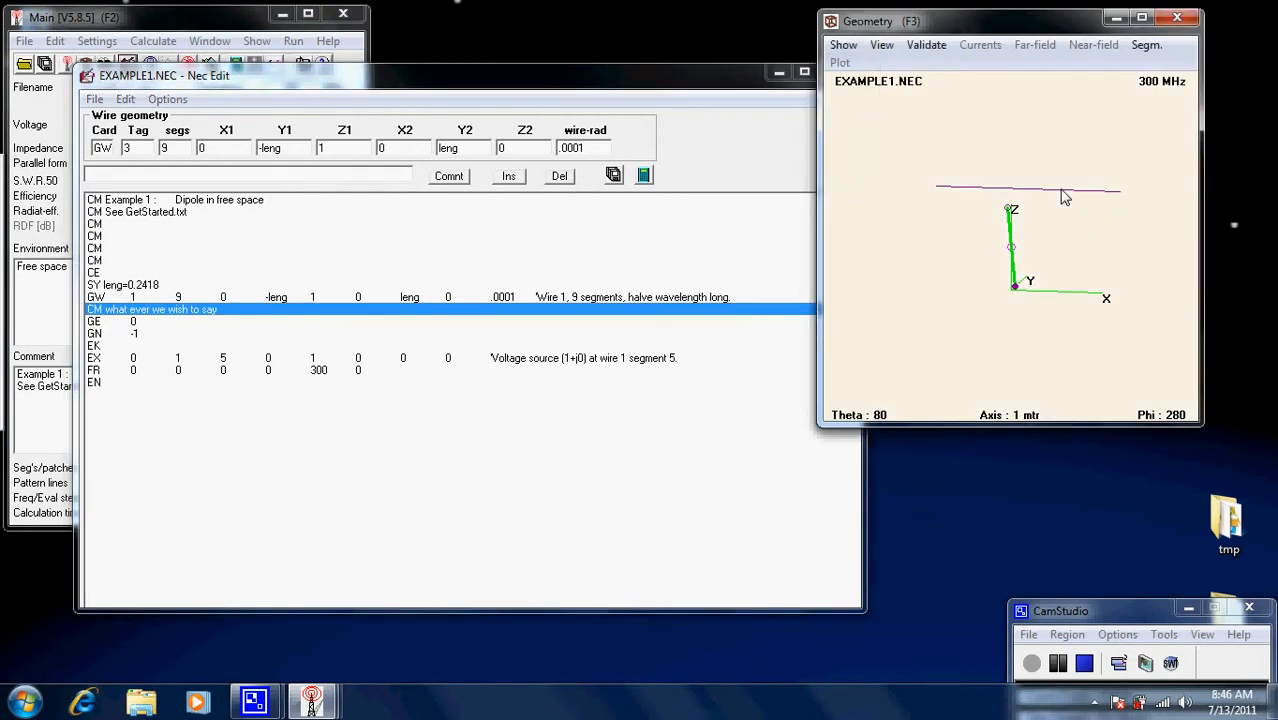
Generate the far-field pattern (4.49 dBi peak), close the log, and inspect the single wire.
left_click(640, 190)
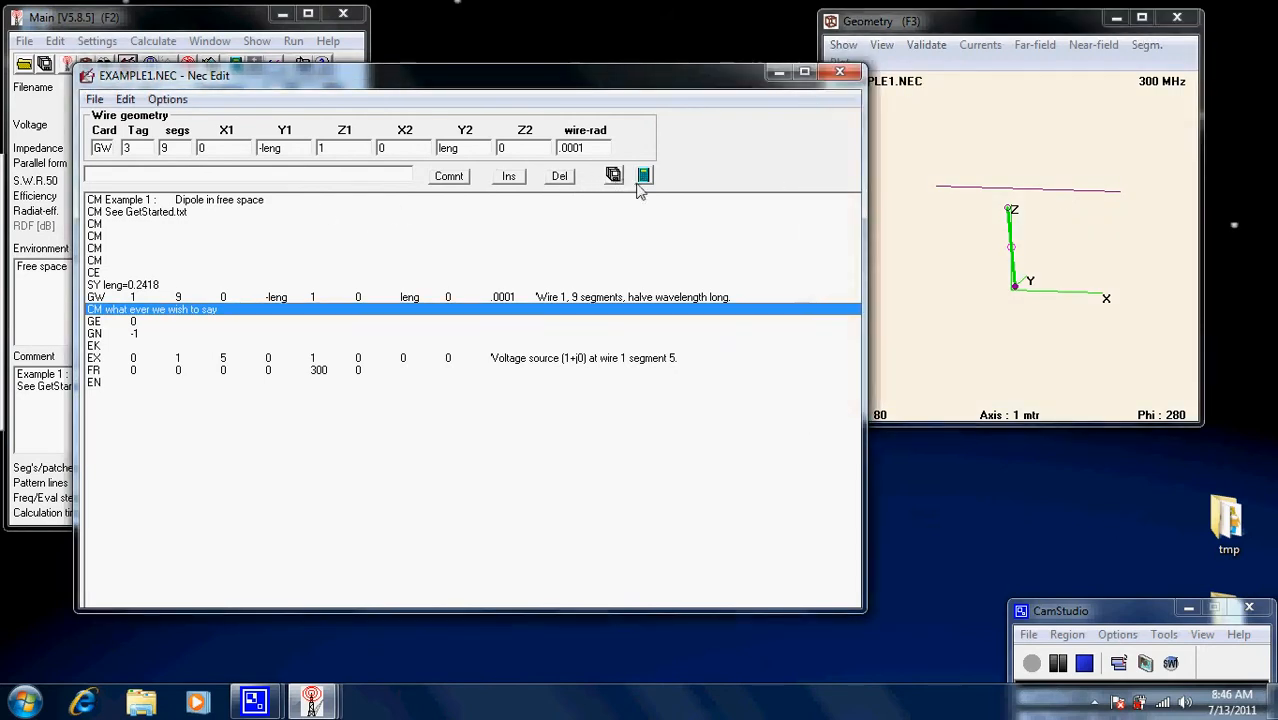
left_click(643, 176)
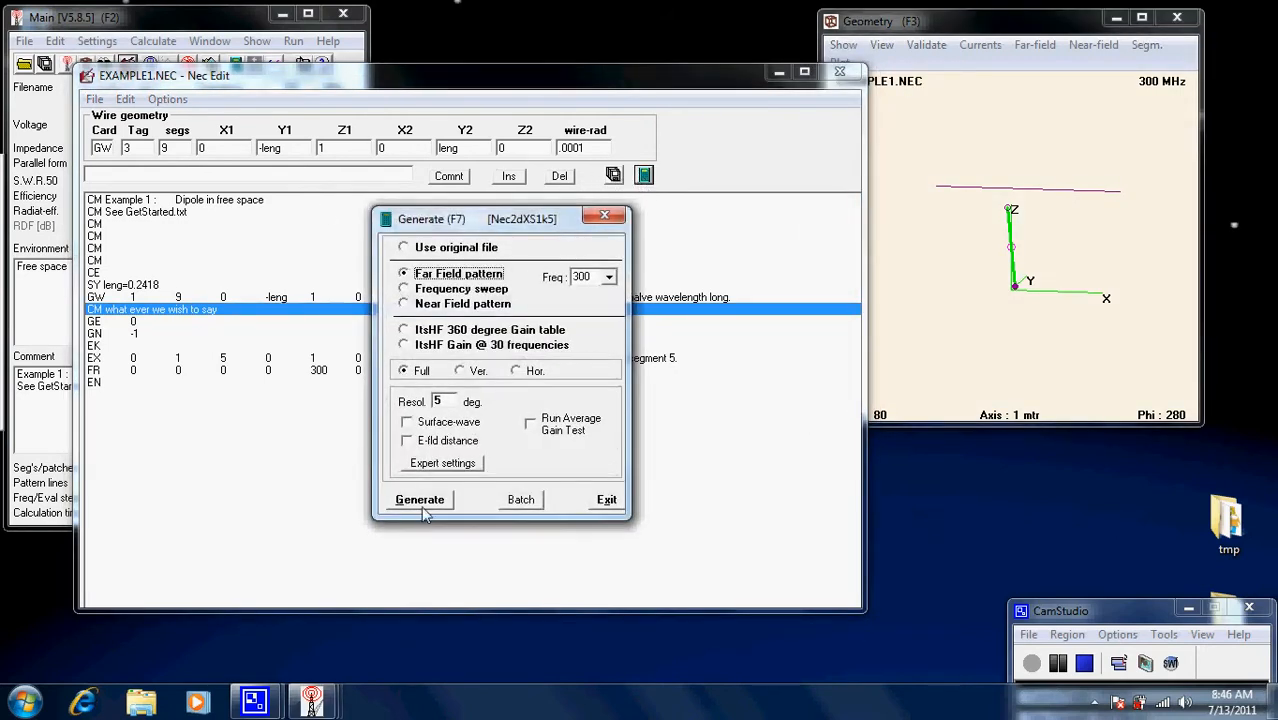
left_click(420, 500)
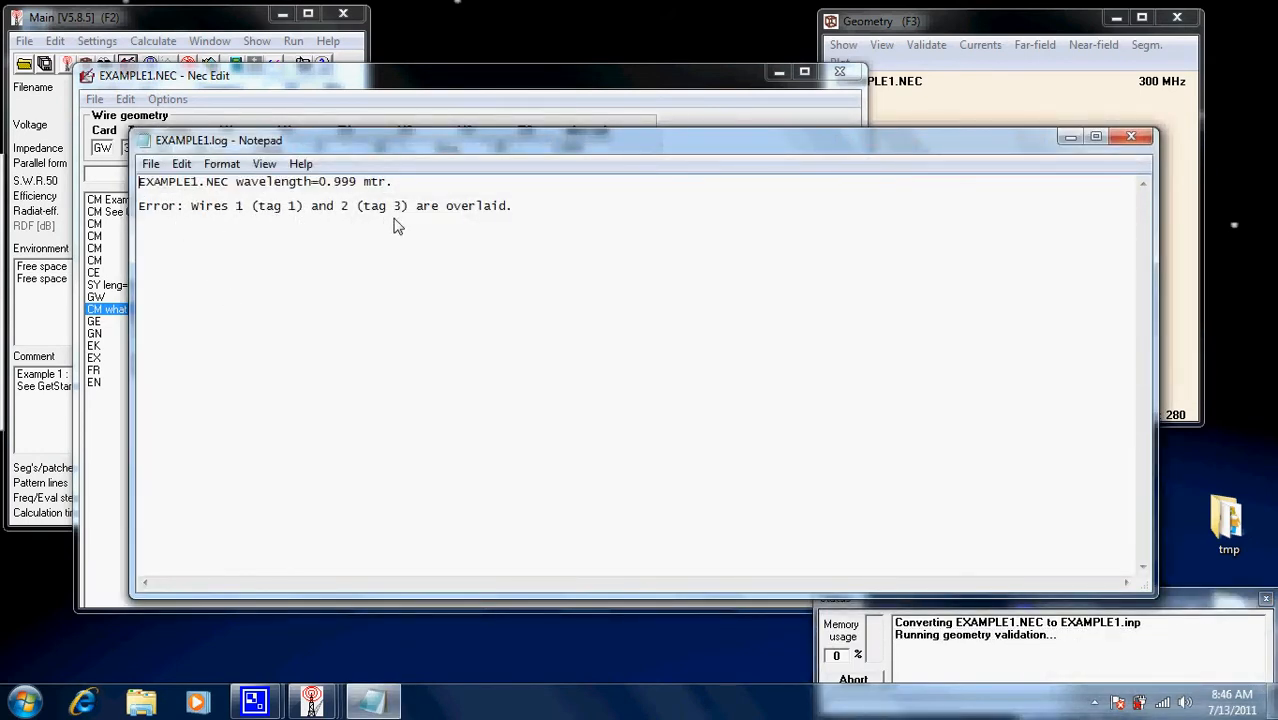
left_click(1130, 138)
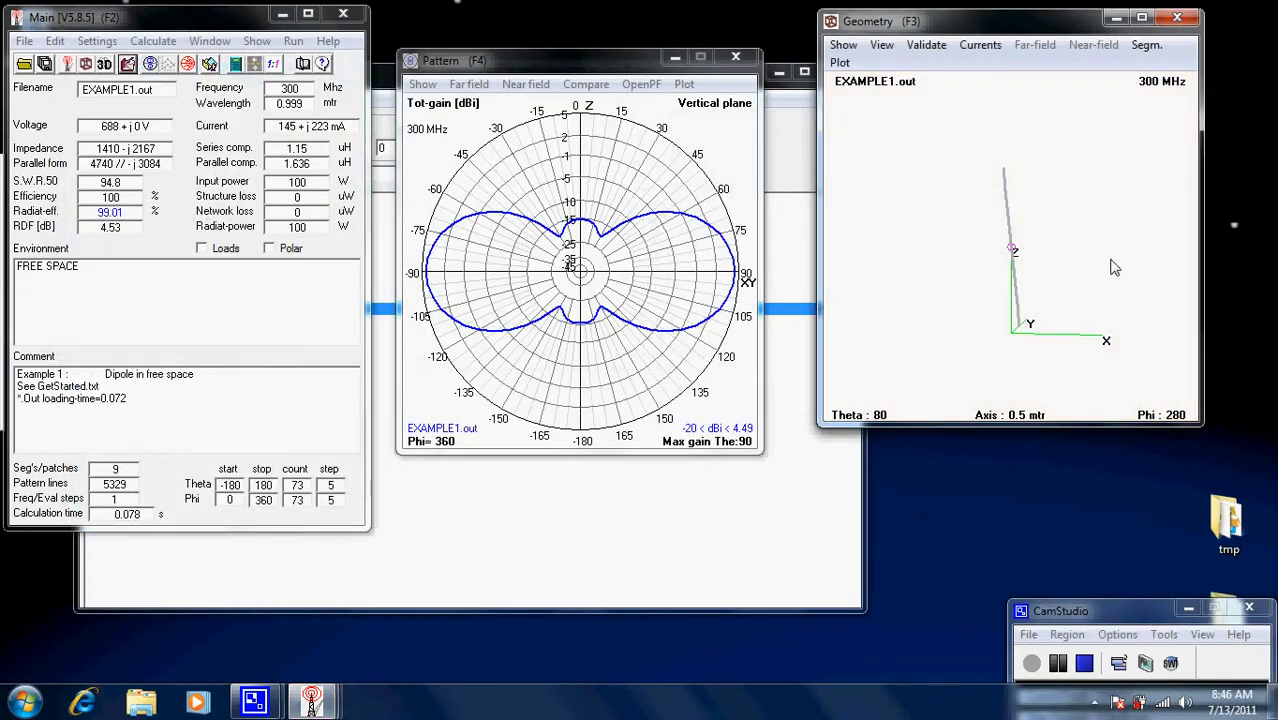
left_click_drag(1114, 267, 1060, 242)
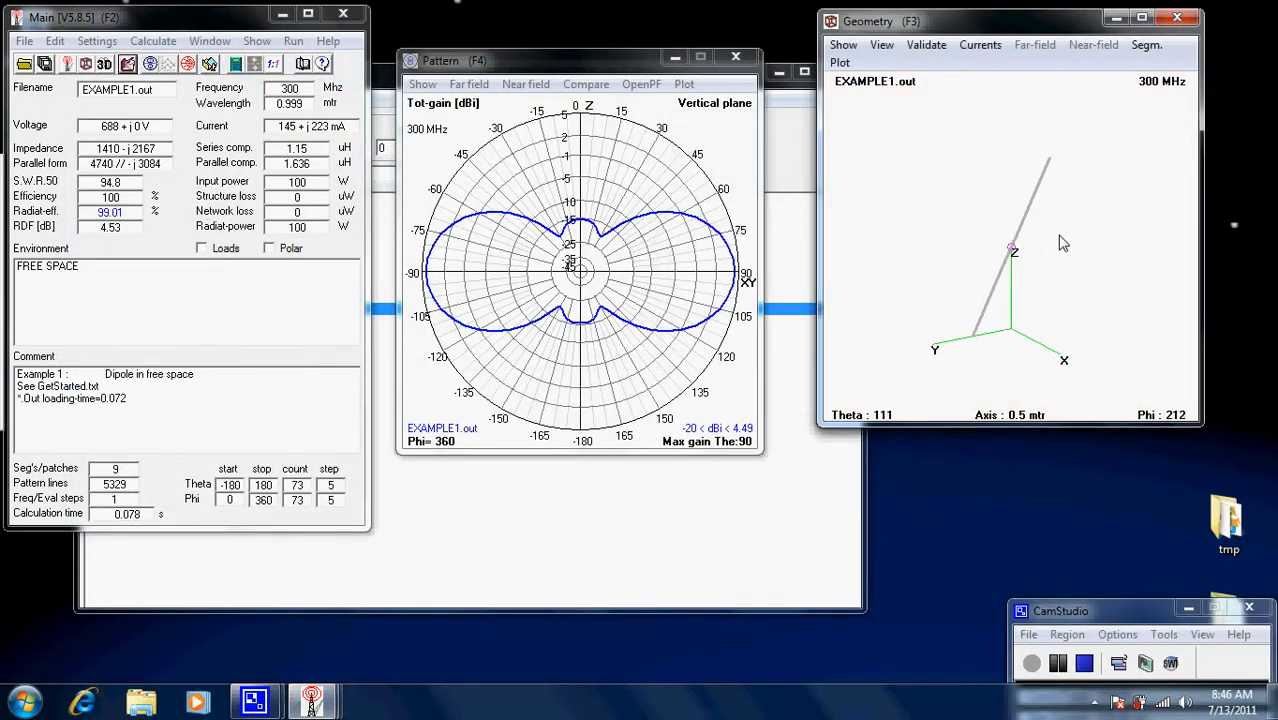
left_click(474, 487)
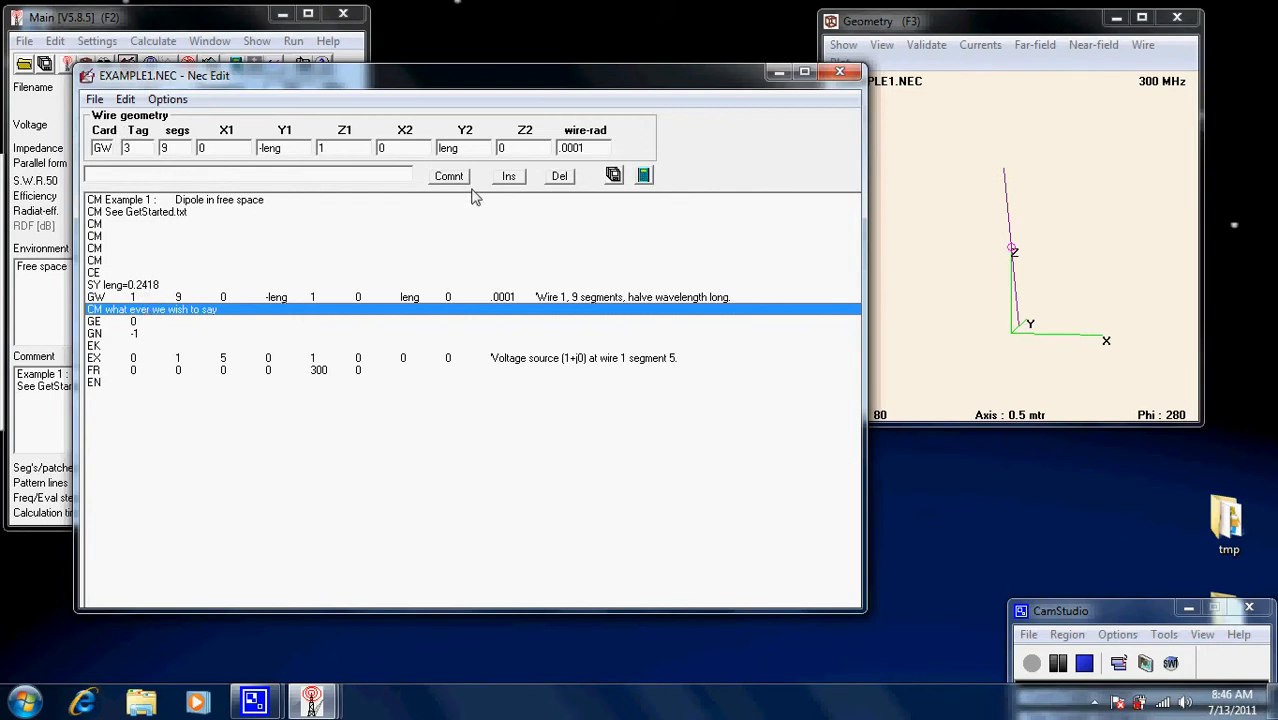
Close Nec Edit and choose Settings > Geometry edit to draw EXAMPLE1.NEC's wires graphically.
left_click(840, 73)
left_click(97, 41)
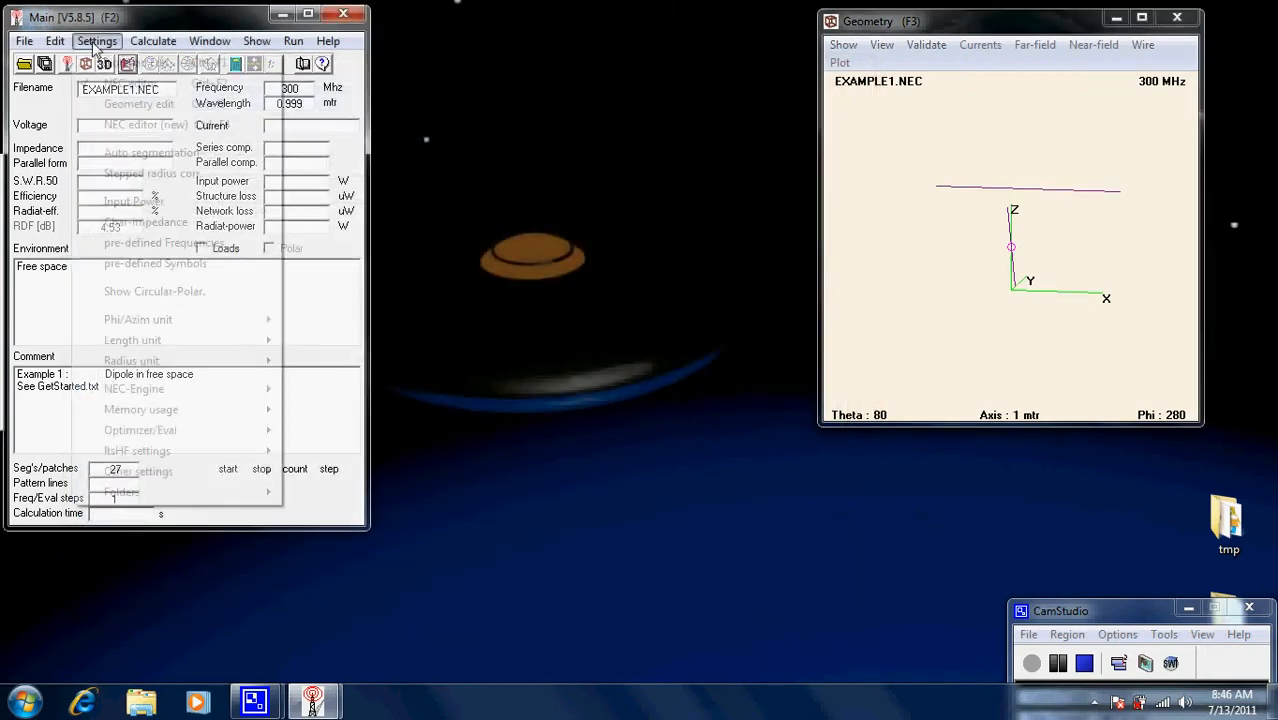
left_click(149, 110)
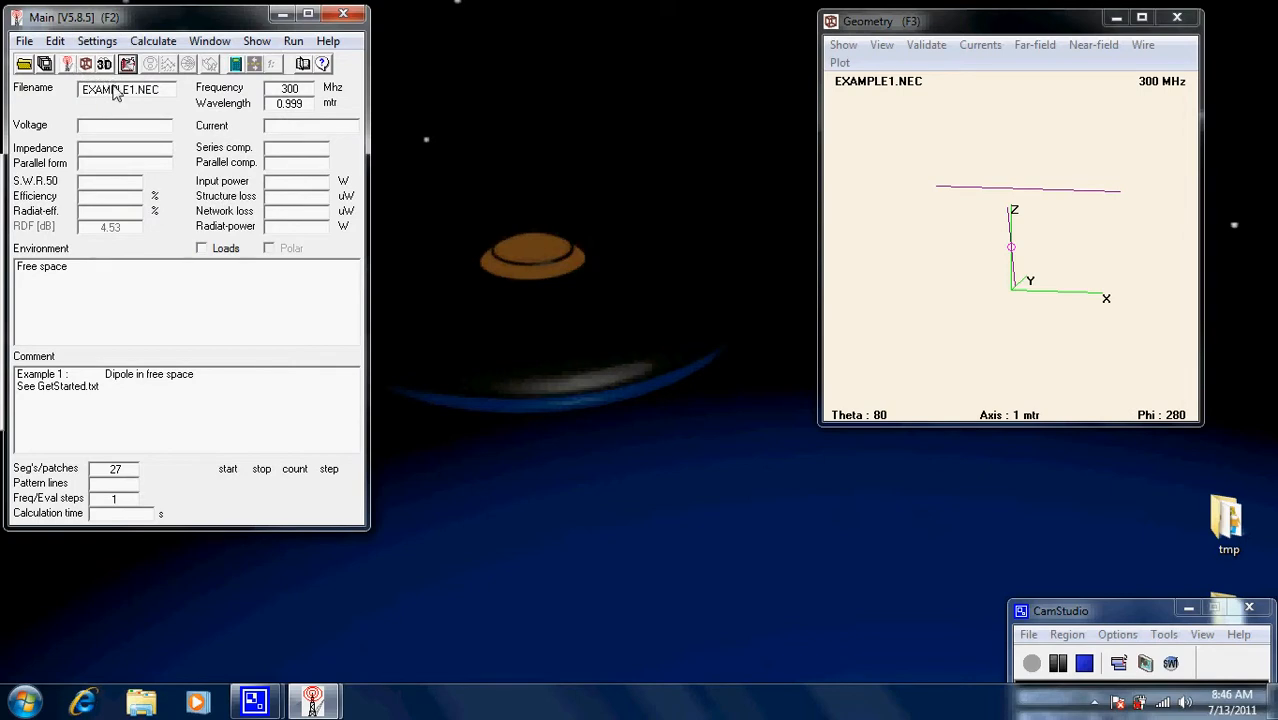
left_click(97, 41)
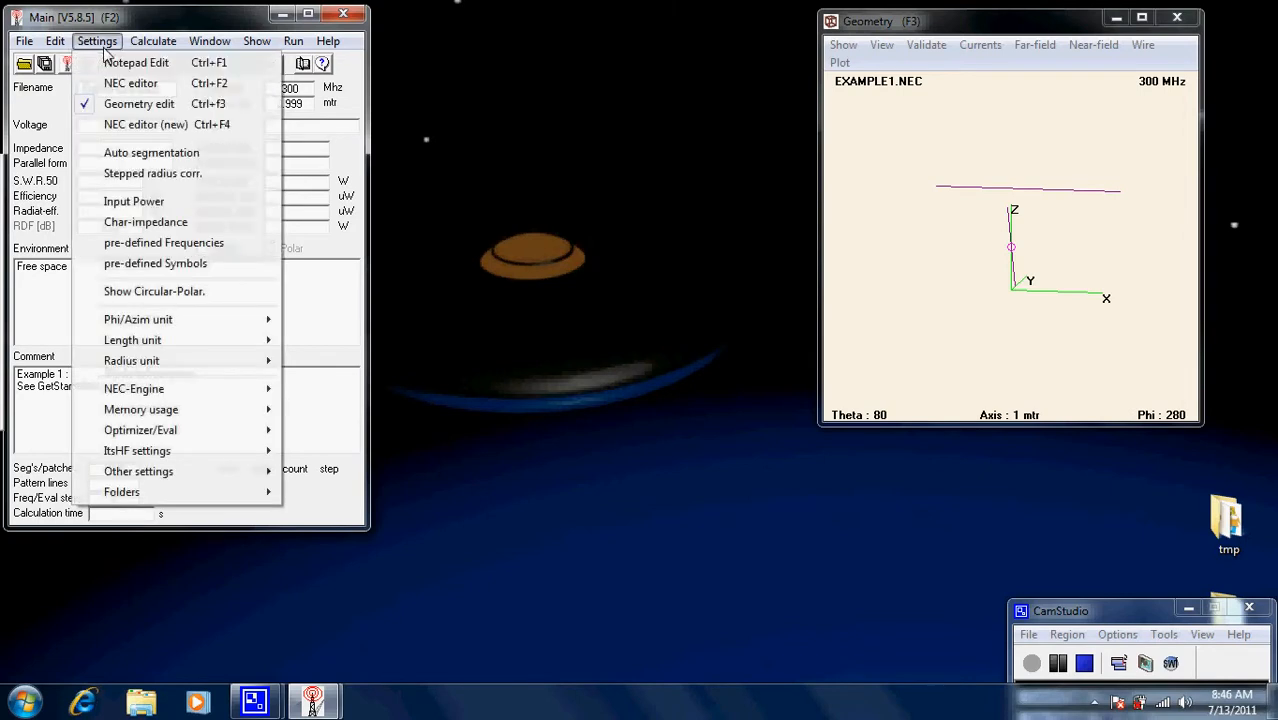
left_click(121, 106)
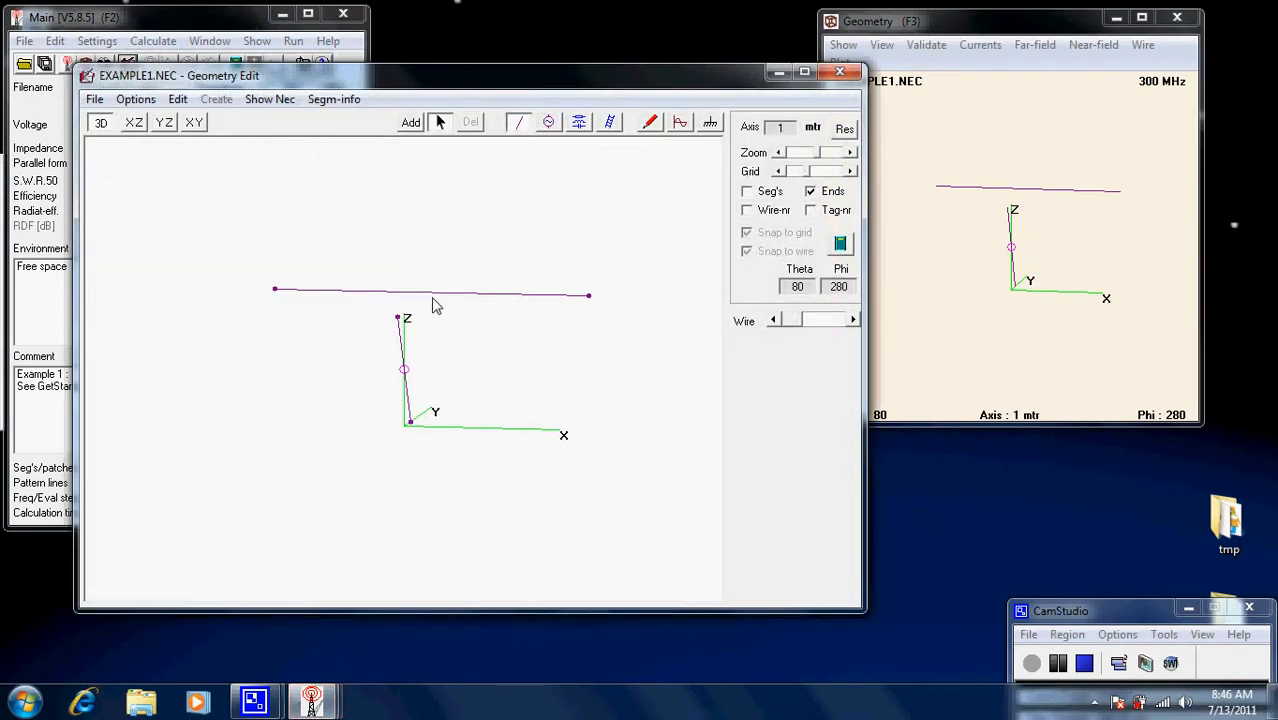
Delete the horizontal wire, the vertical wire and the voltage source from EXAMPLE1.NEC.
left_click(431, 294)
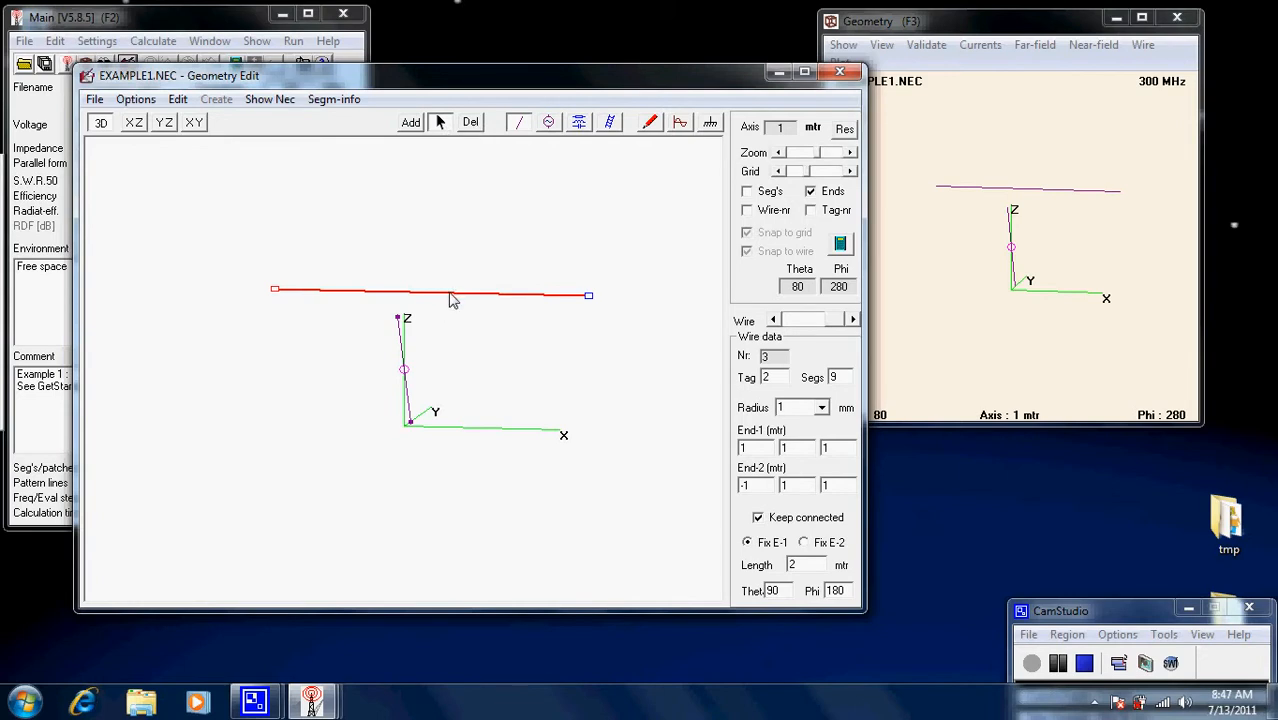
left_click(470, 122)
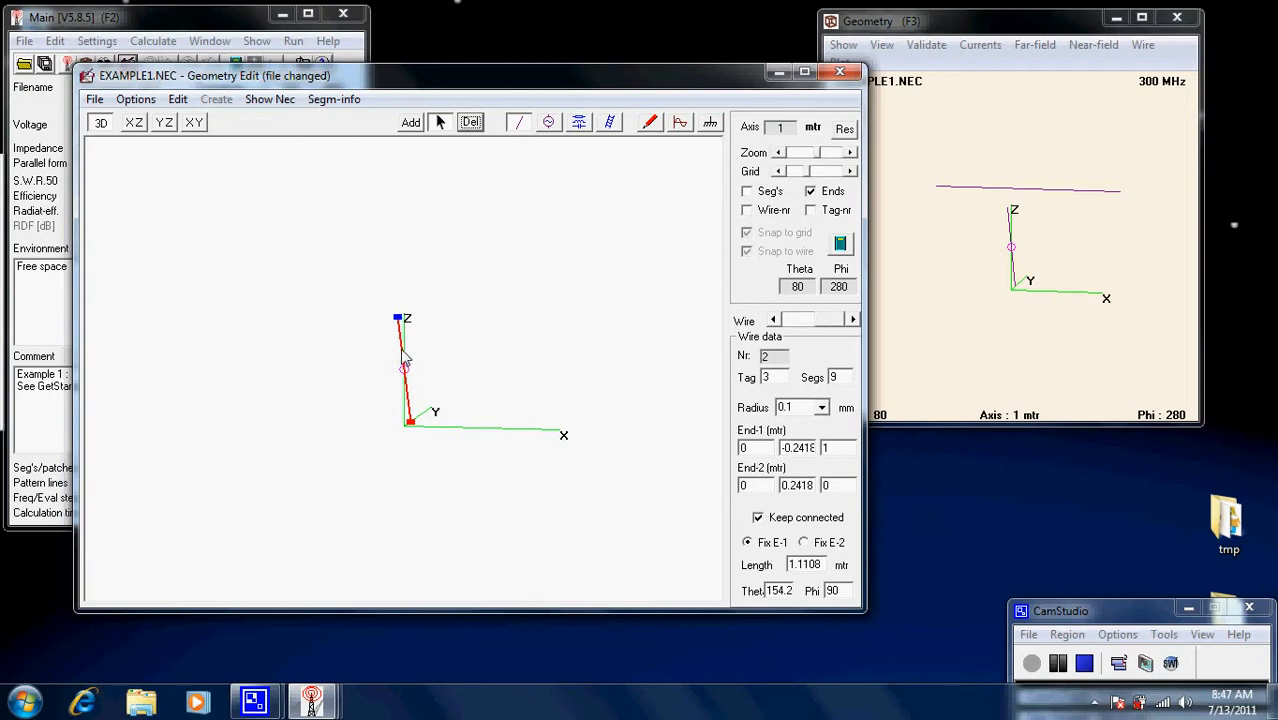
left_click(473, 124)
left_click(472, 124)
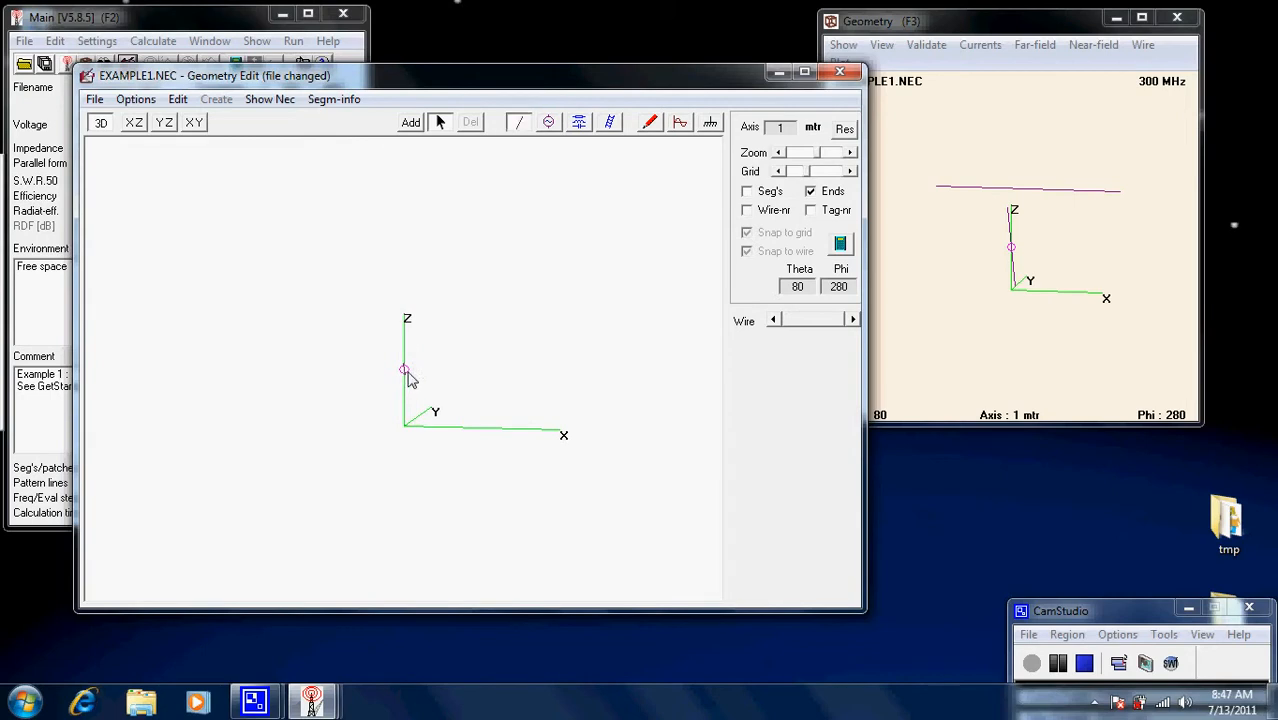
left_click(552, 125)
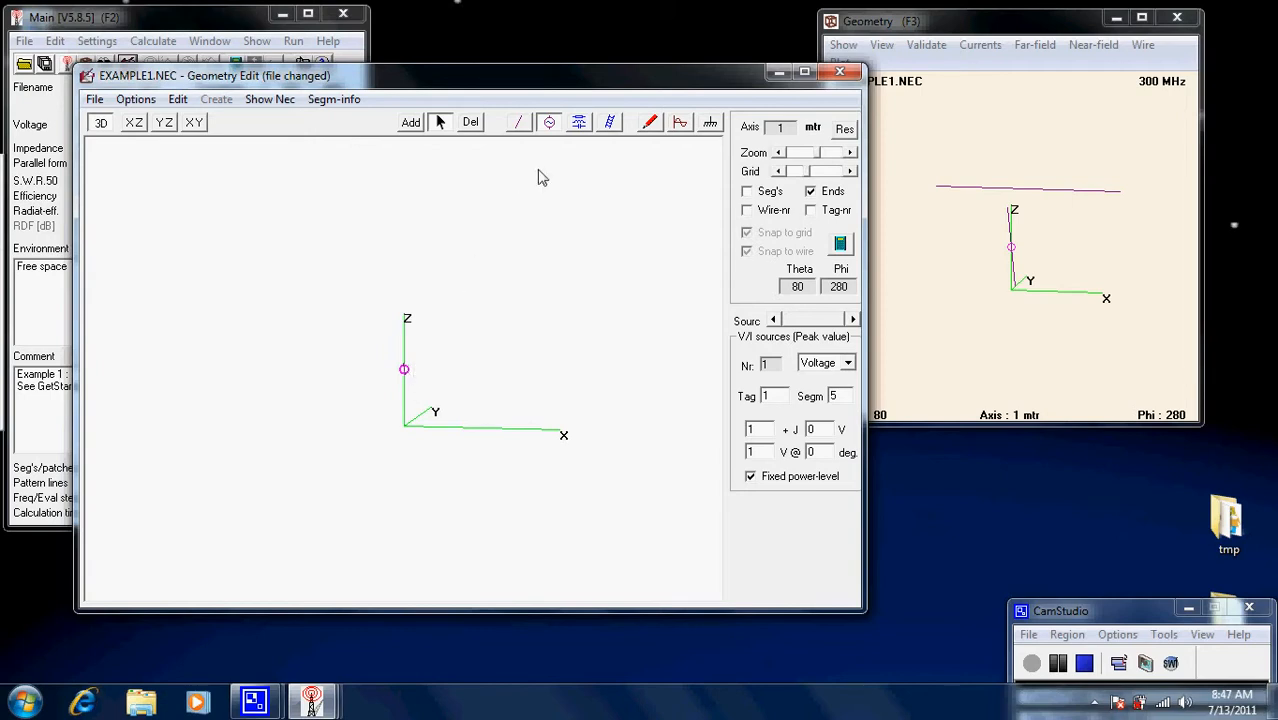
left_click(471, 122)
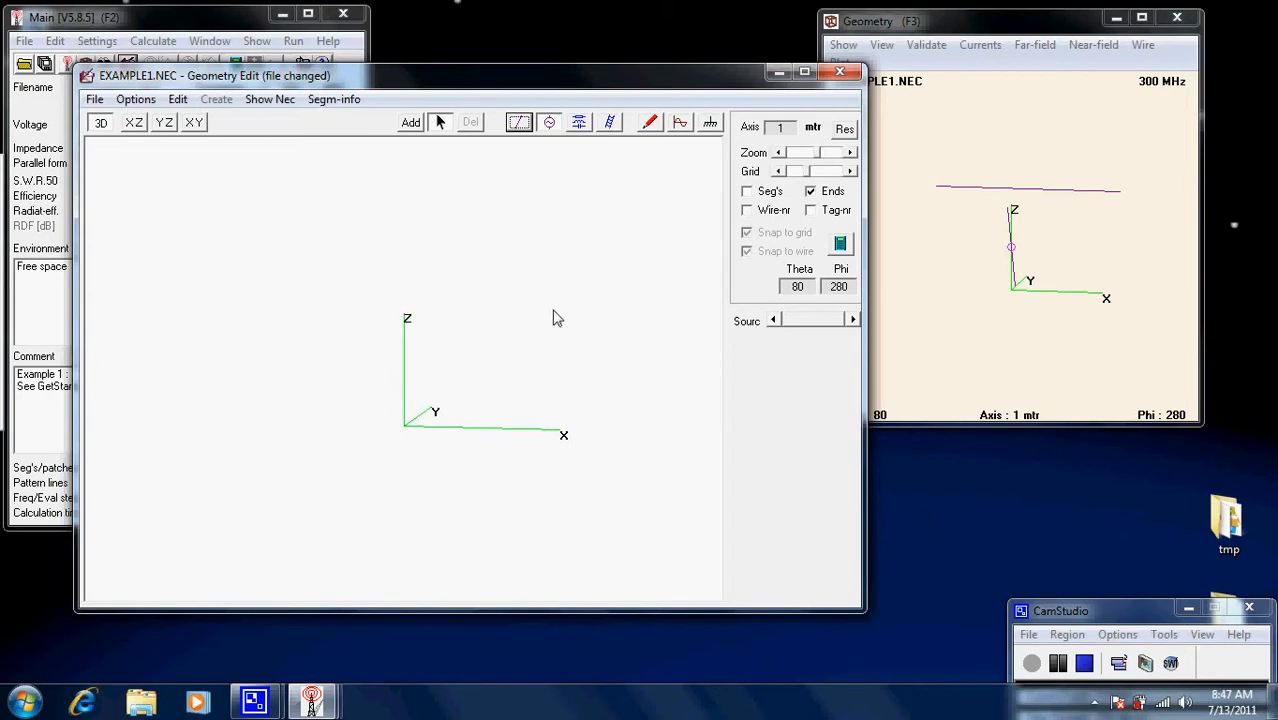
left_click(519, 124)
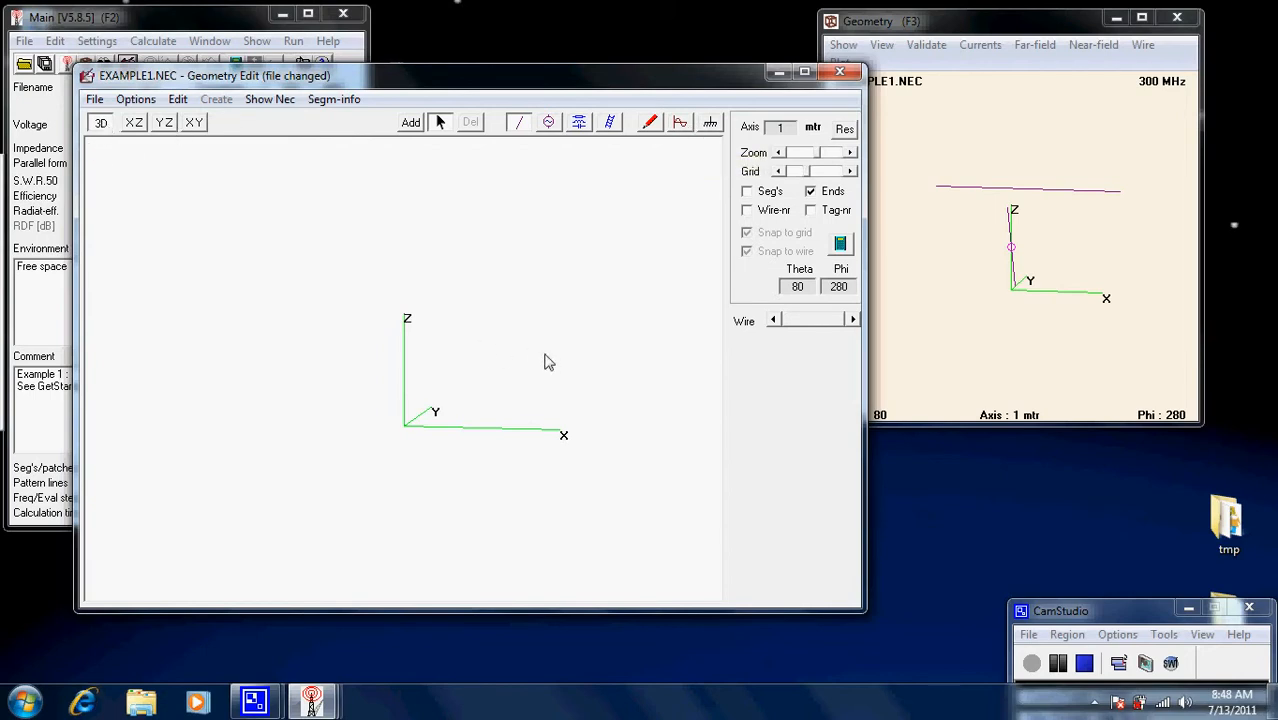
Step through the XZ and YZ views to the XY plan view and coarsen the grid to 0.1 m.
mouse_move(543, 353)
left_mouse_down()
mouse_move(446, 328)
mouse_move(496, 342)
mouse_move(513, 369)
mouse_move(494, 384)
mouse_move(558, 373)
left_mouse_up()
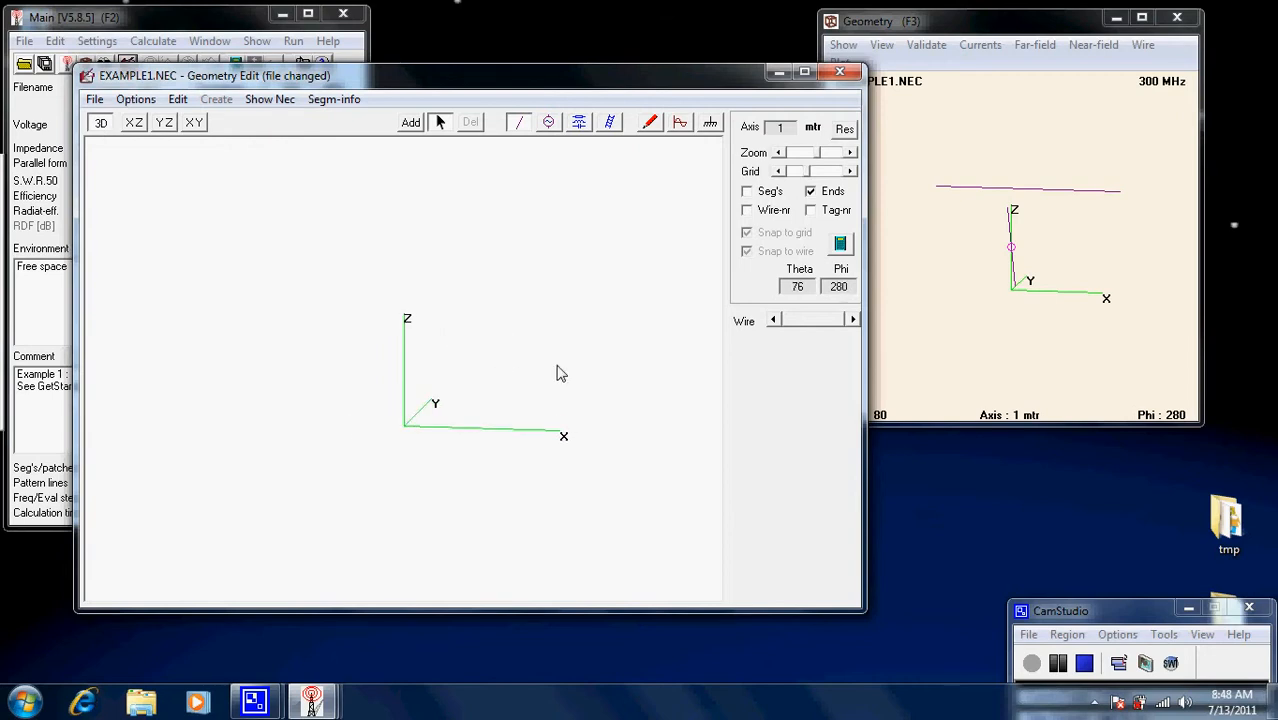
left_click(134, 124)
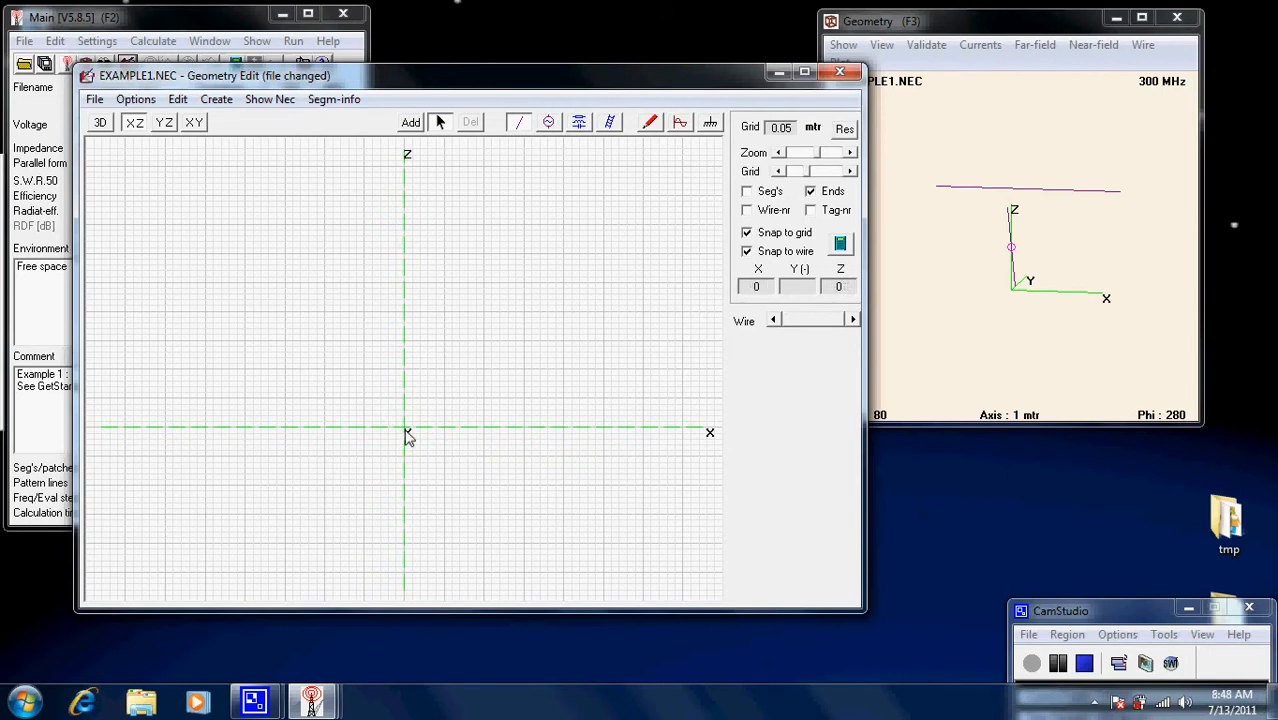
left_click(165, 123)
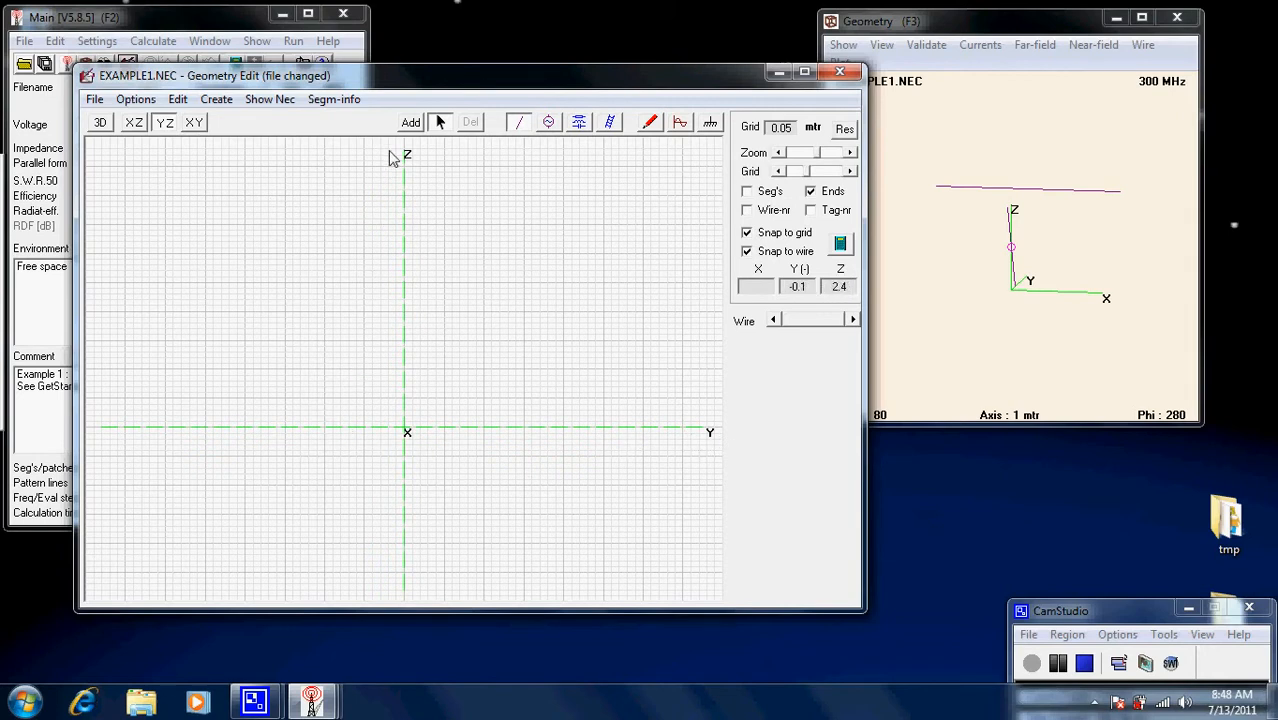
left_click(194, 123)
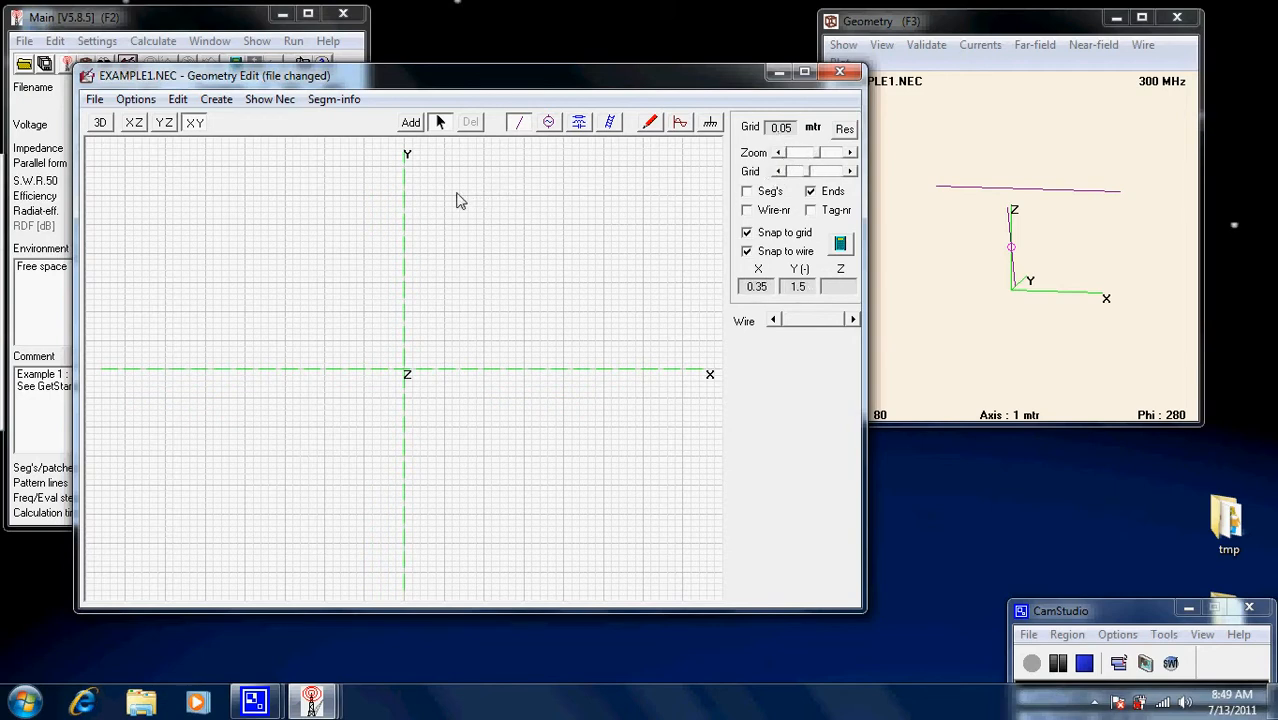
left_click(780, 155)
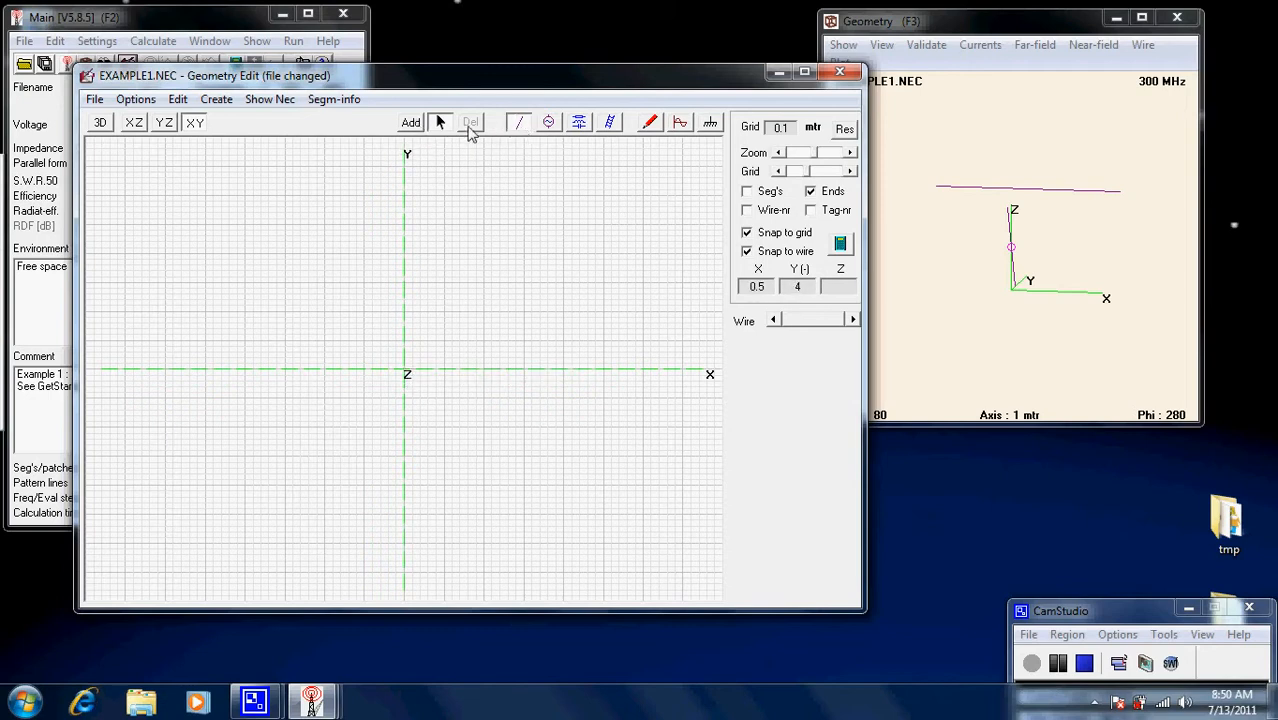
Draw a wire from the origin to X = 3 m with a 1 mm radius.
left_click(411, 122)
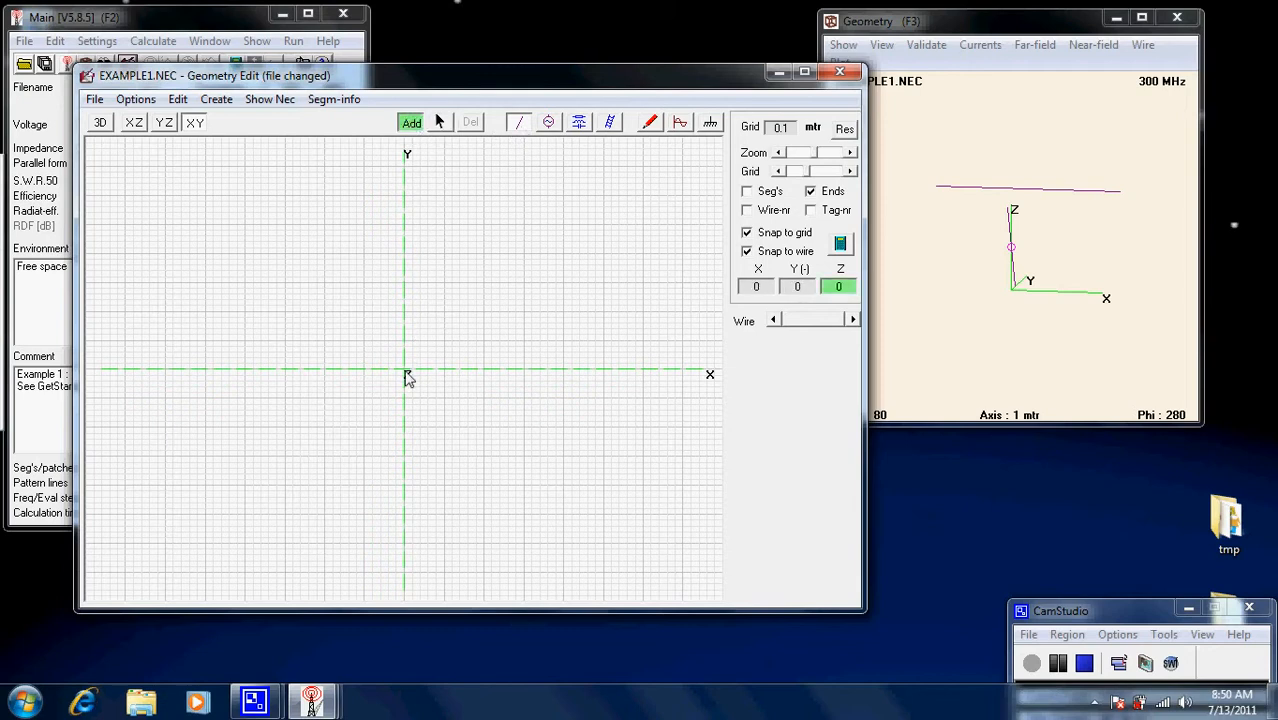
left_click_drag(408, 376, 649, 377)
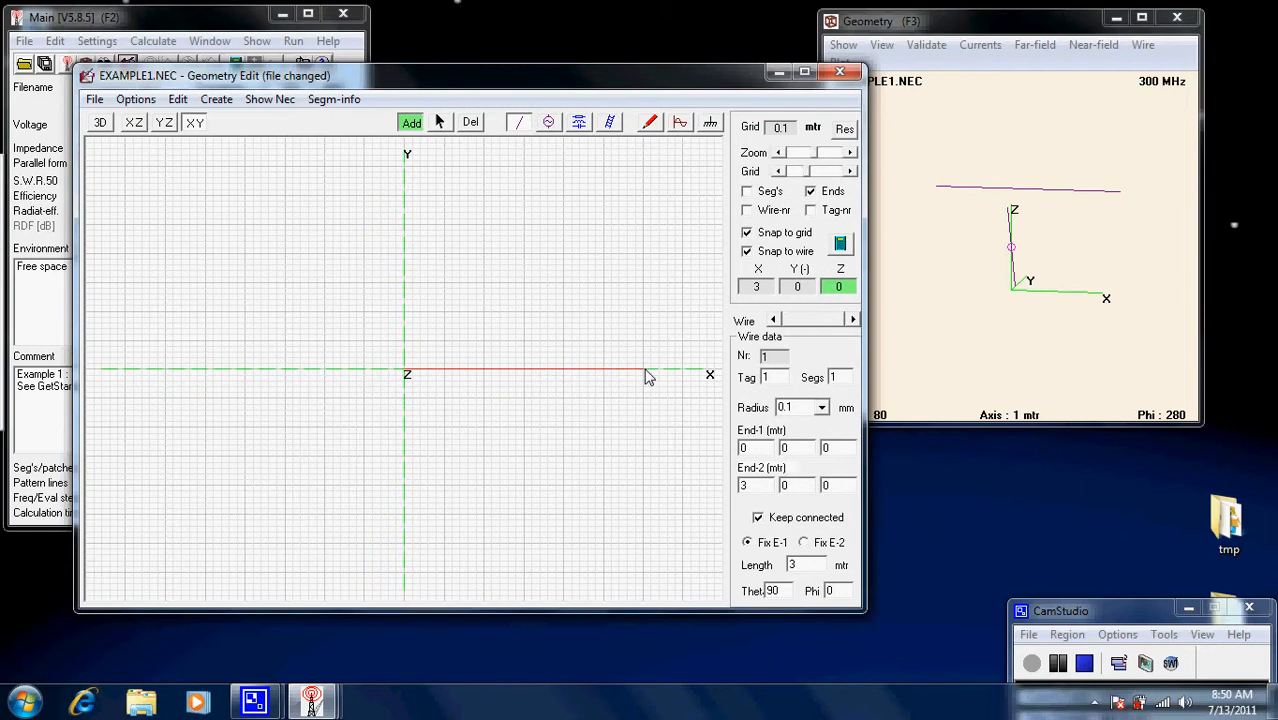
left_click_drag(646, 371, 646, 371)
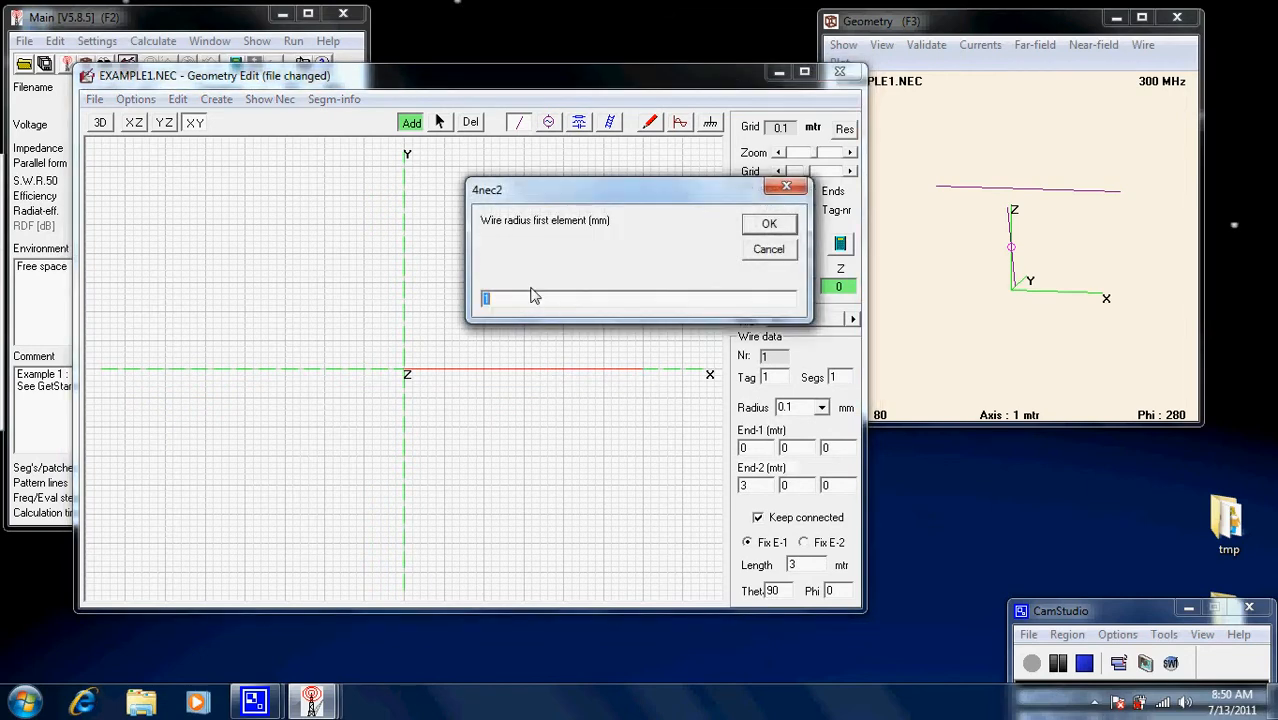
left_click_drag(640, 187, 480, 173)
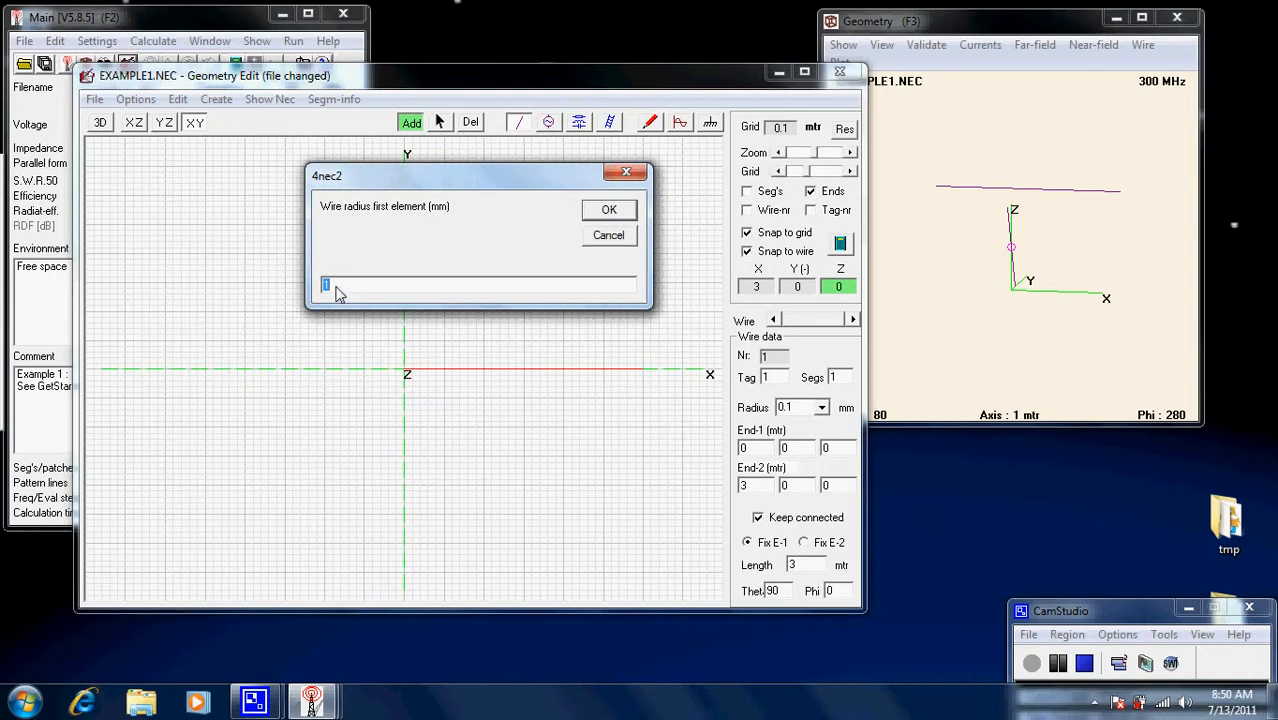
left_click(618, 213)
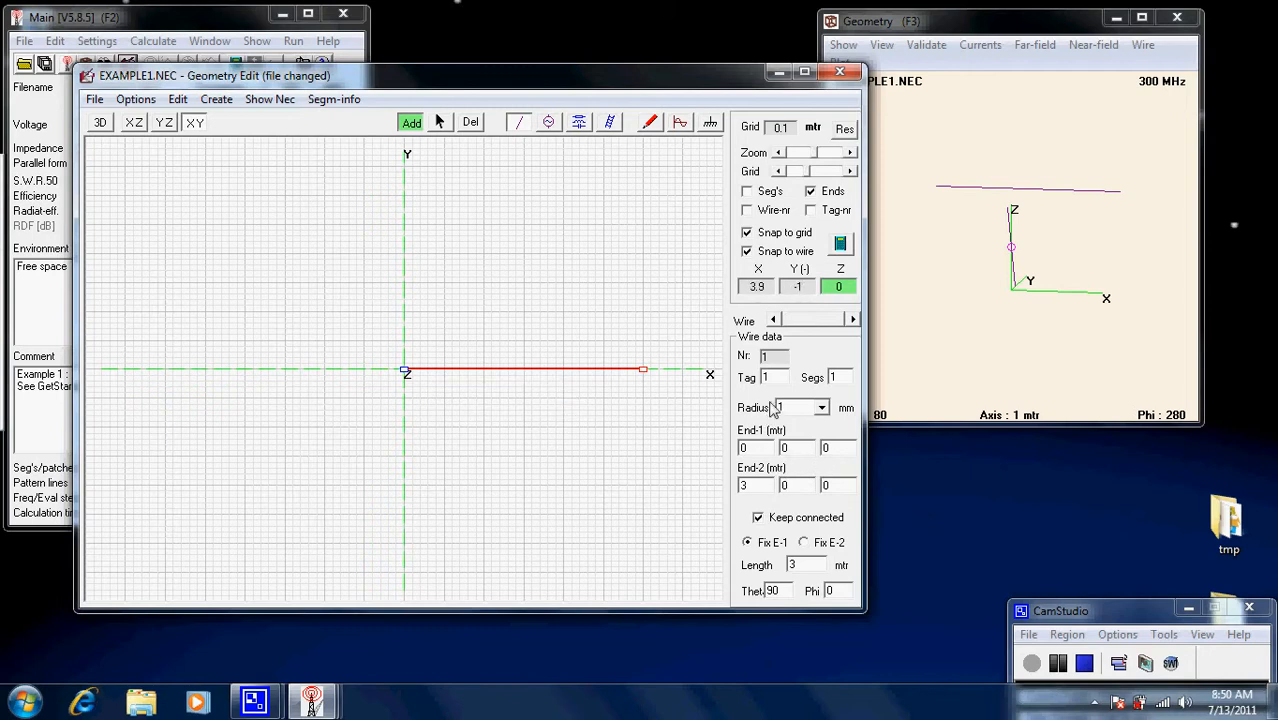
Give the wire 9 segments, keeping the 1 mm radius and both ends fixed.
left_click(836, 376)
left_click(821, 408)
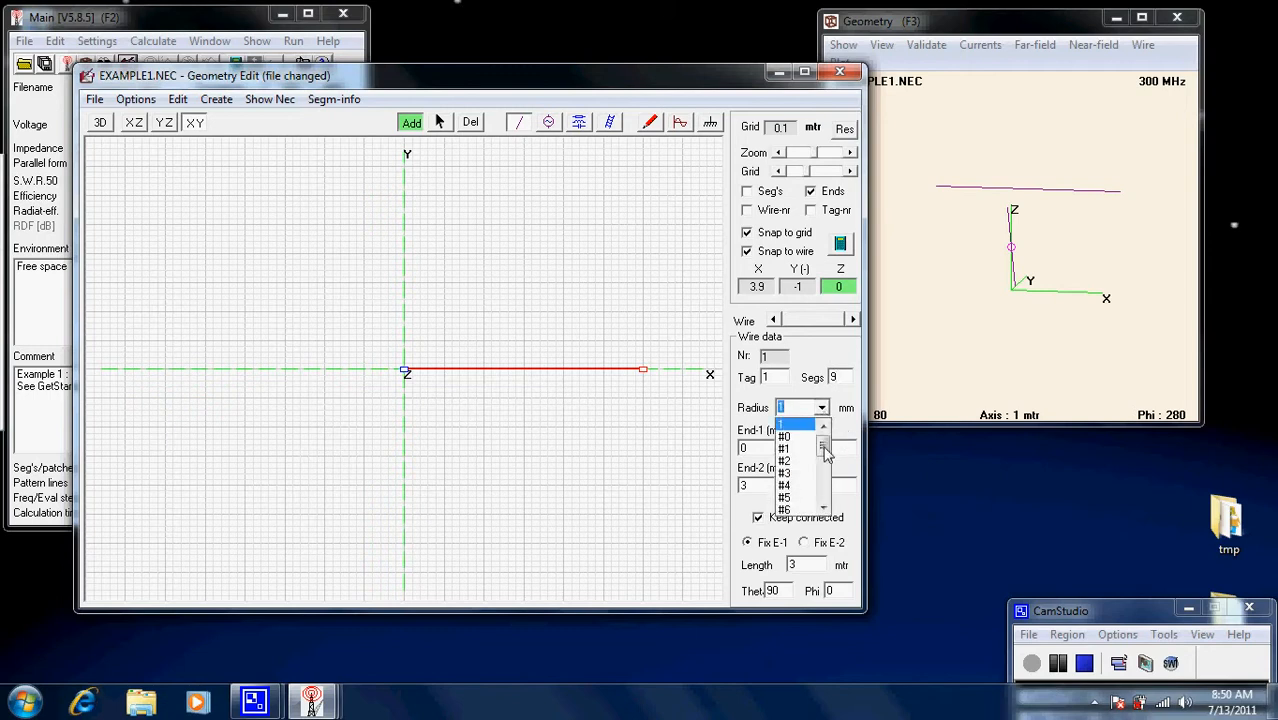
left_click_drag(823, 446, 822, 420)
left_click(798, 402)
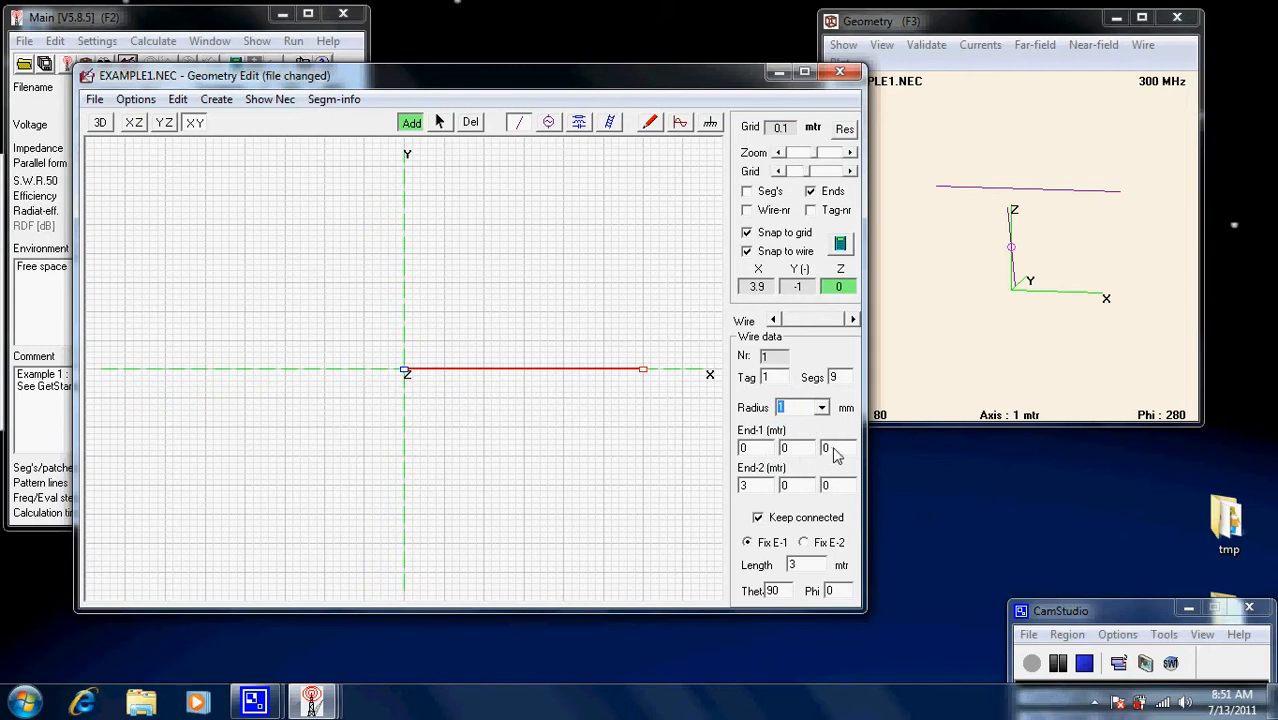
left_click(408, 373)
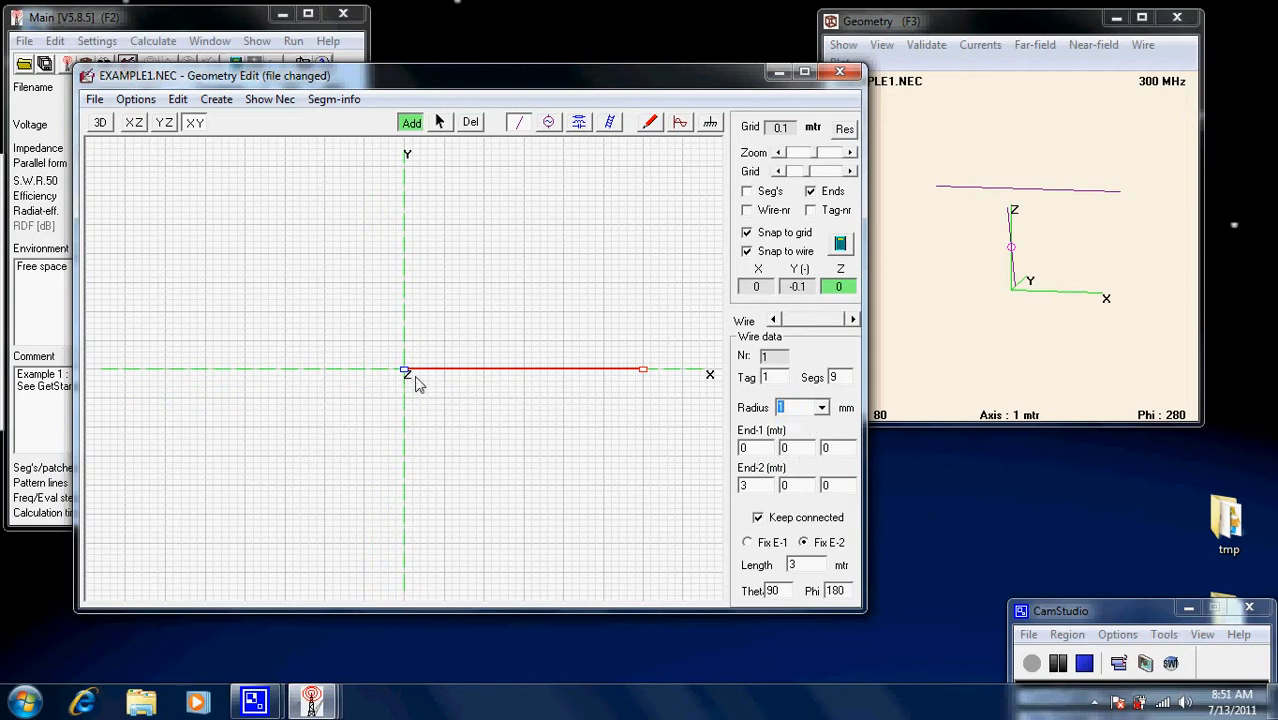
left_click(758, 518)
left_click(644, 372)
left_click(100, 122)
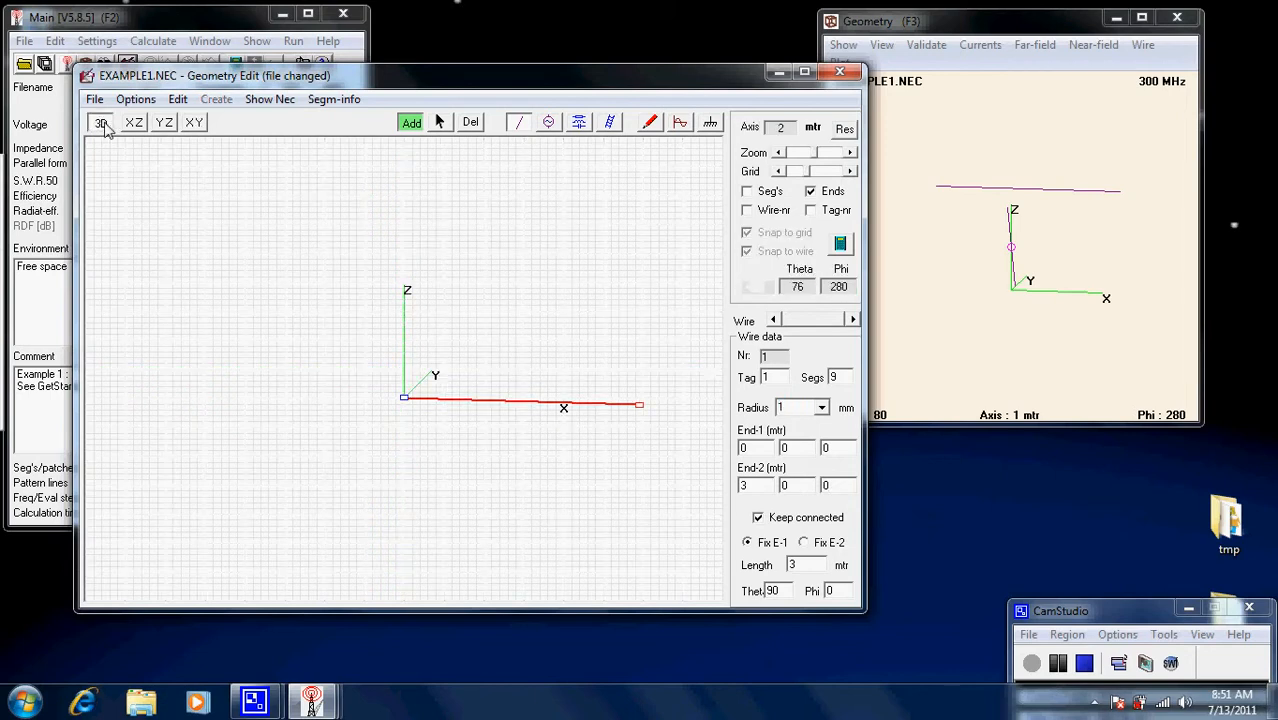
mouse_move(280, 362)
left_mouse_down()
mouse_move(271, 285)
mouse_move(268, 341)
mouse_move(293, 363)
left_mouse_up()
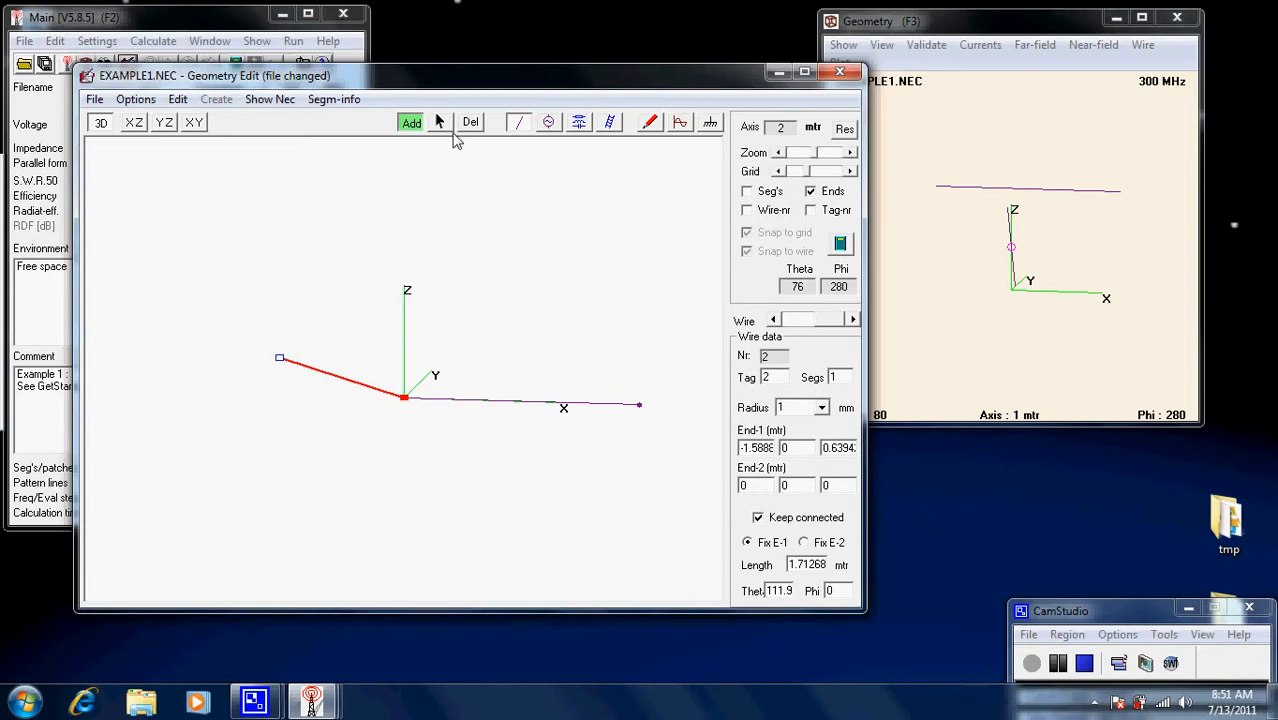
left_click(440, 123)
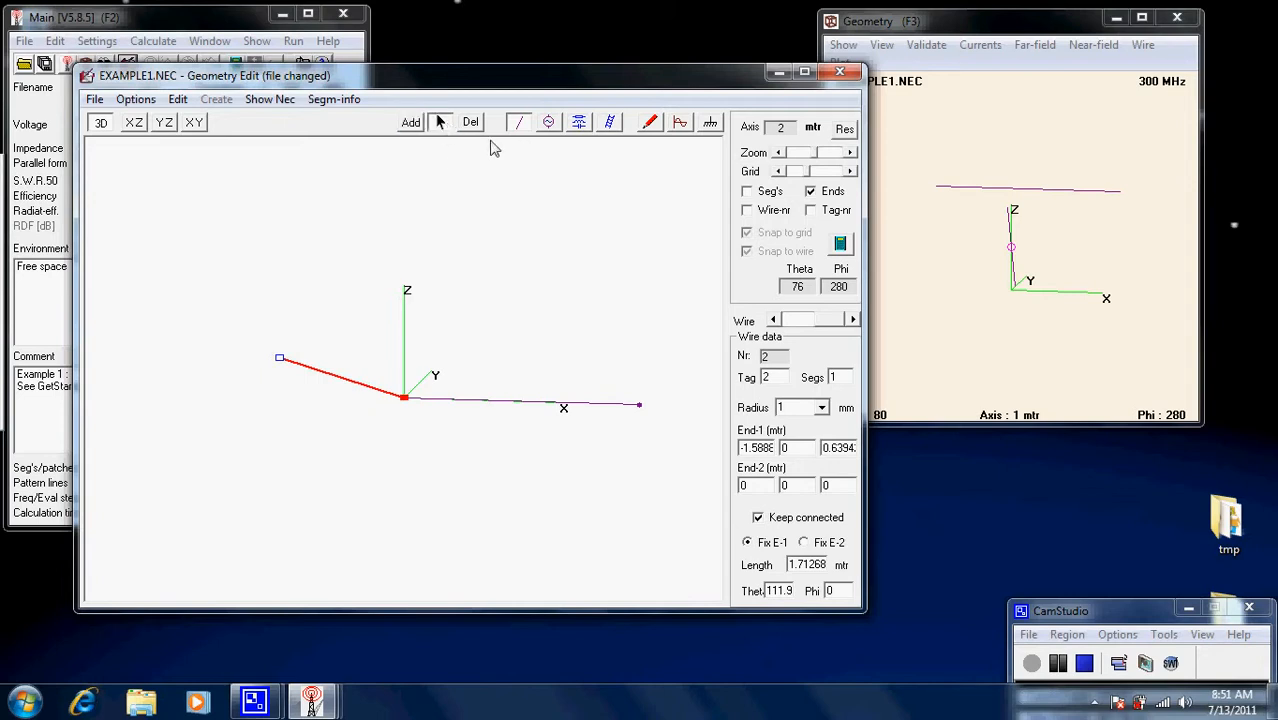
left_click(472, 123)
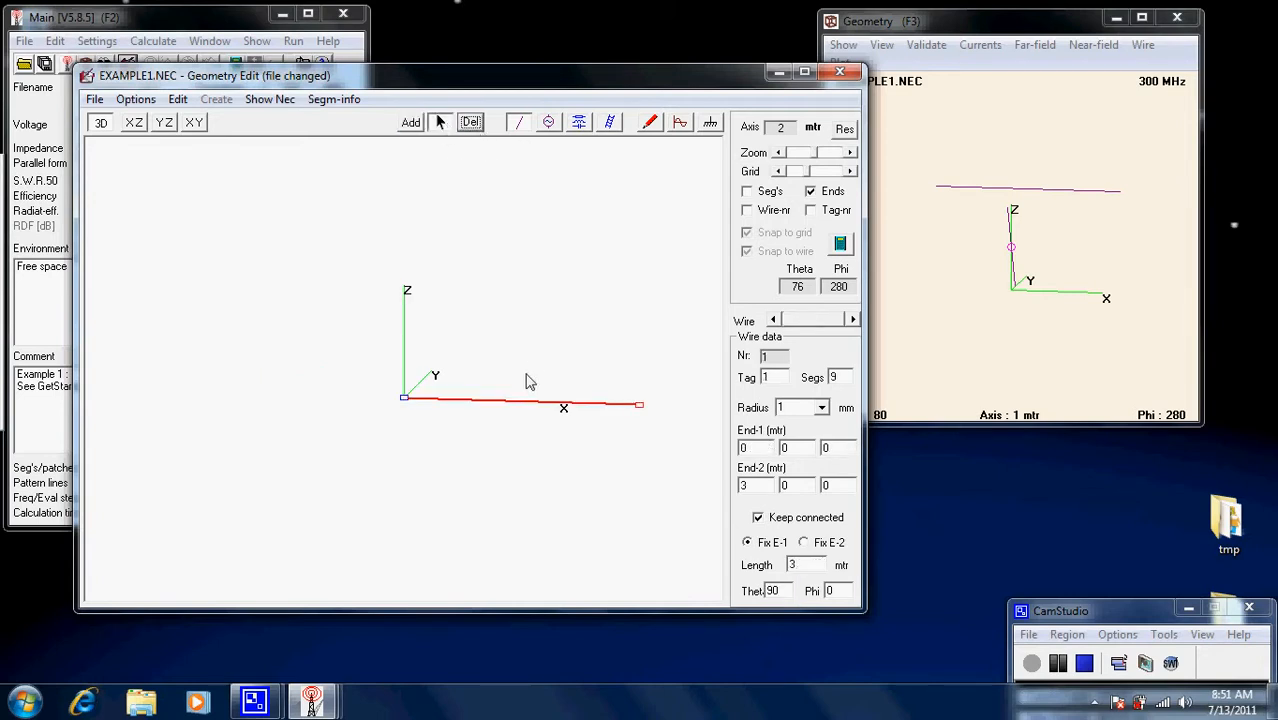
left_click_drag(469, 451, 484, 394)
left_click_drag(404, 395, 419, 354)
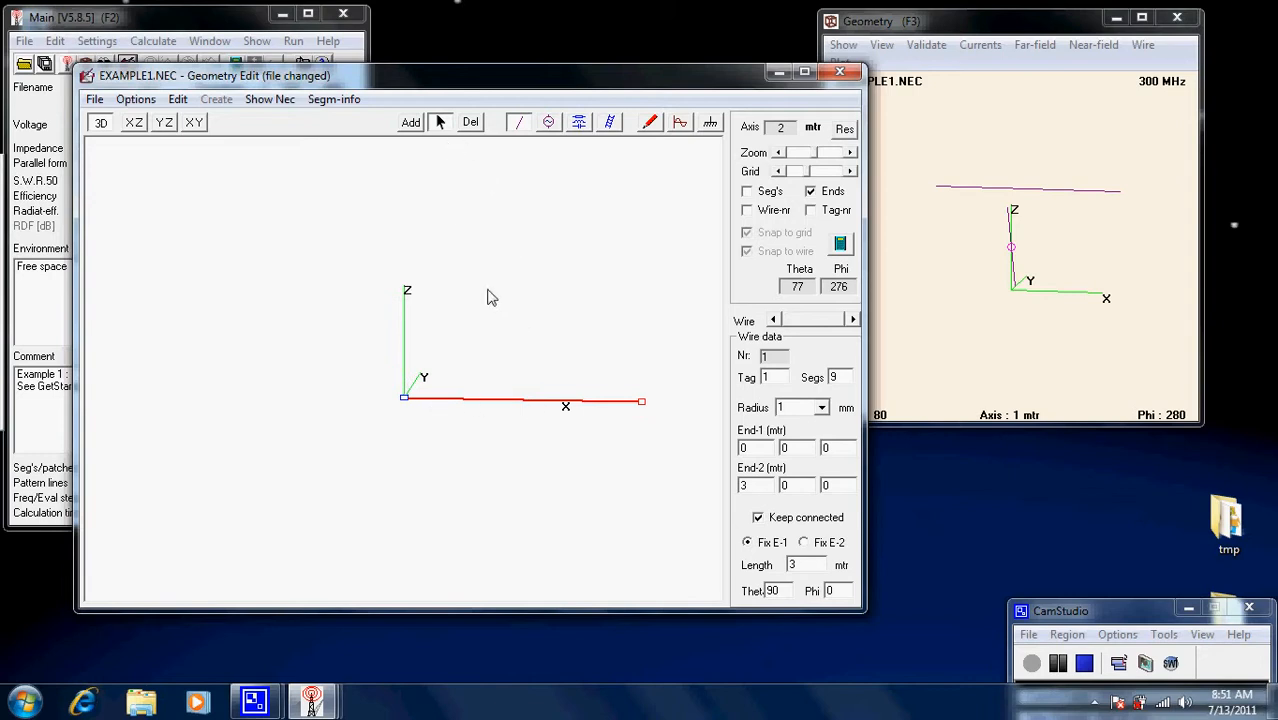
In the XZ view, lift the wire so it runs from (0,0,4) to (3,0,4).
left_click(138, 125)
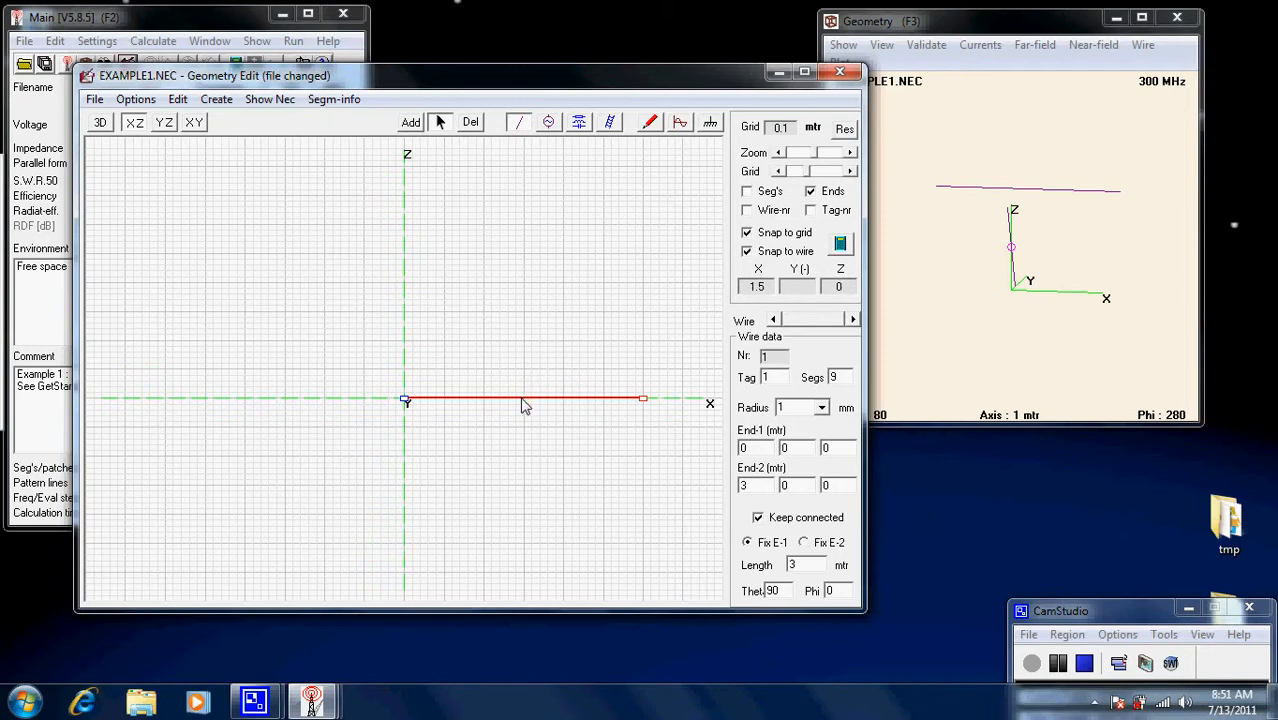
left_click_drag(521, 399, 523, 177)
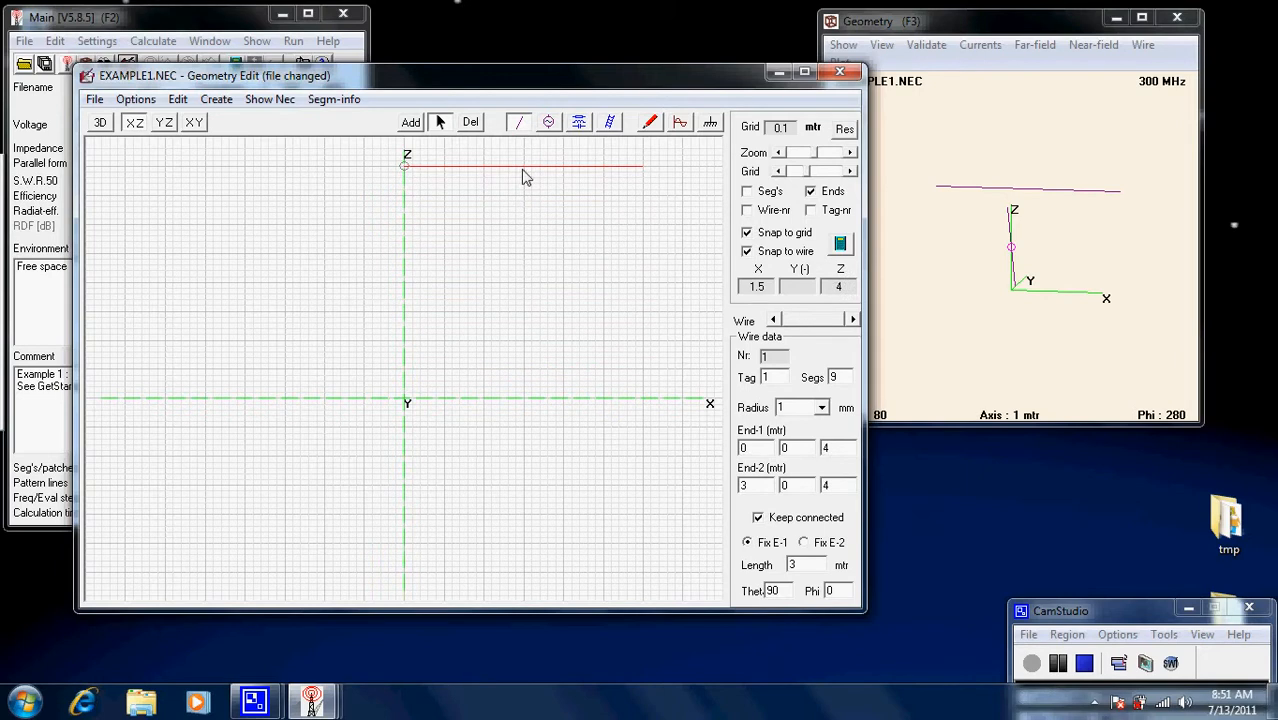
left_click_drag(522, 170, 522, 169)
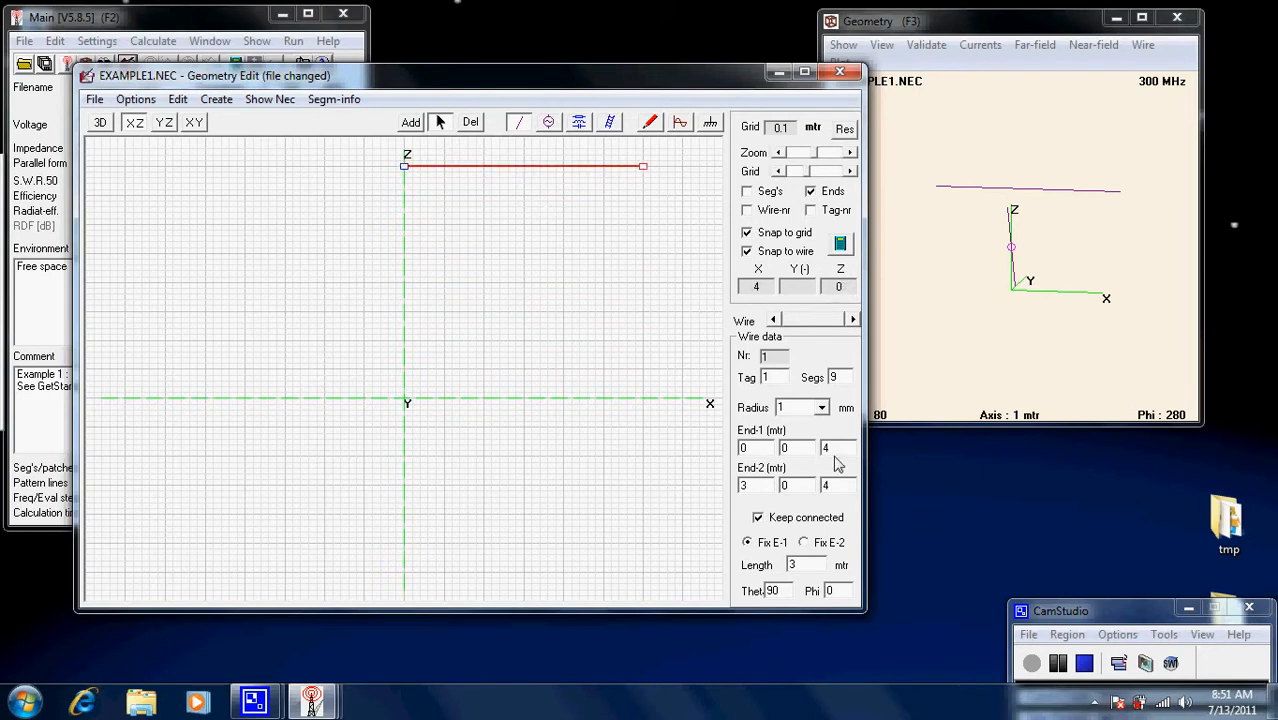
left_click(101, 122)
left_click_drag(556, 357, 519, 354)
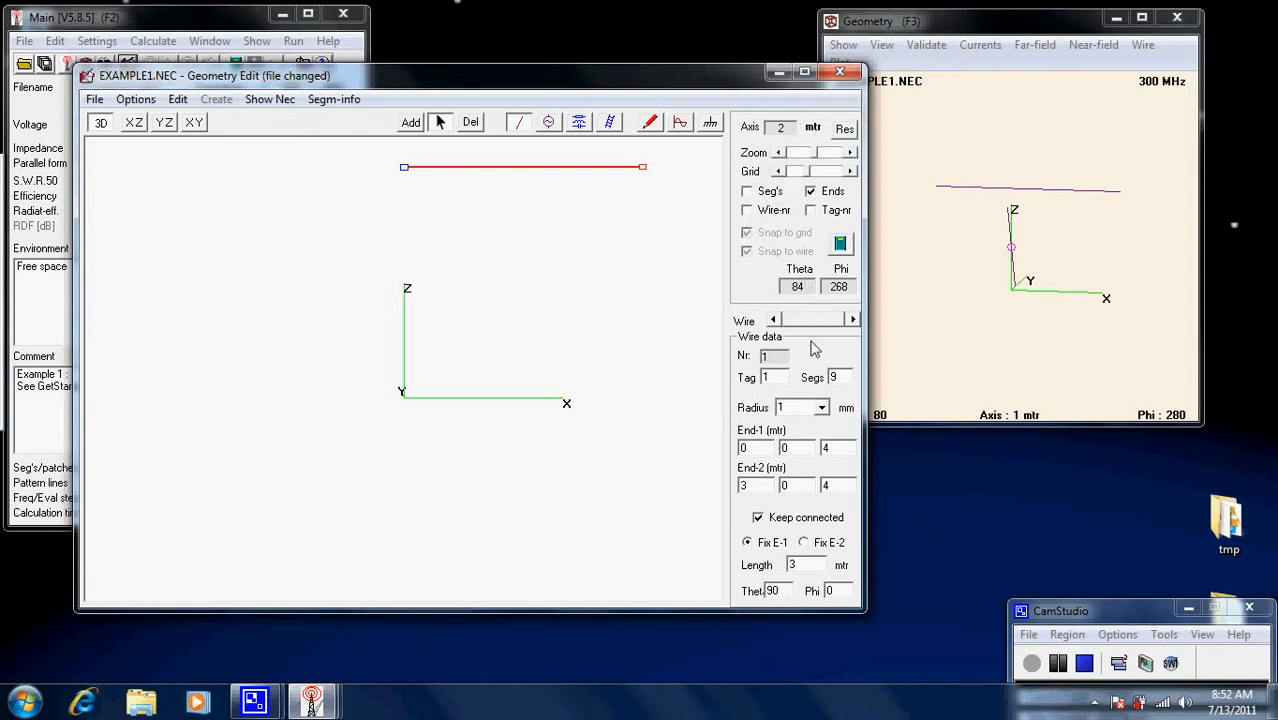
Place a 1 V source on segment 5 of the tag 1 wire and remove the stray extra source.
left_click(550, 124)
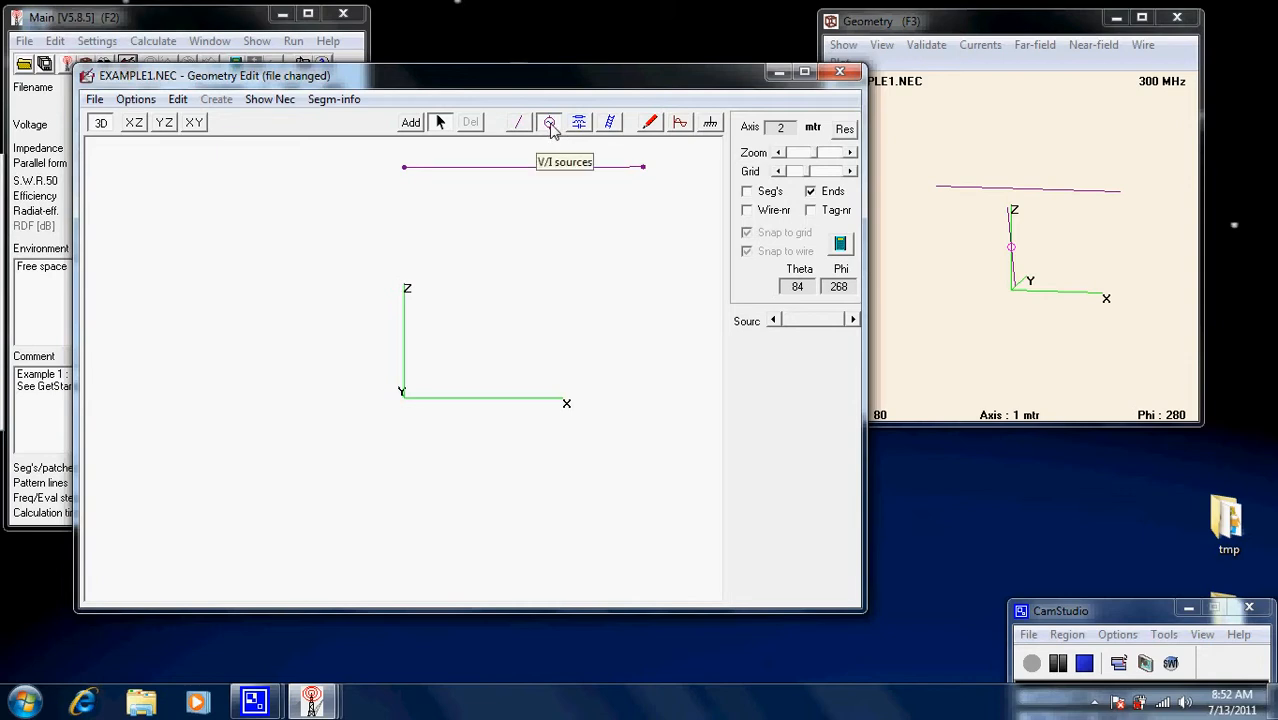
left_click(411, 123)
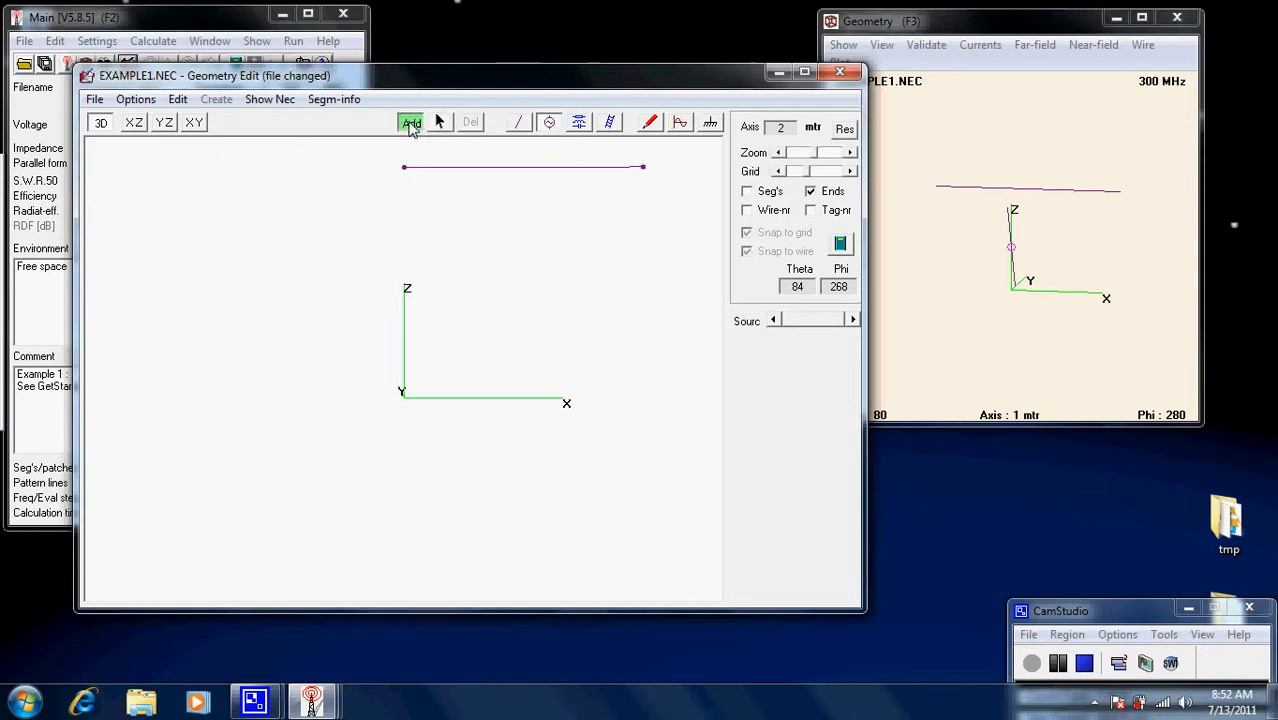
left_click(523, 168)
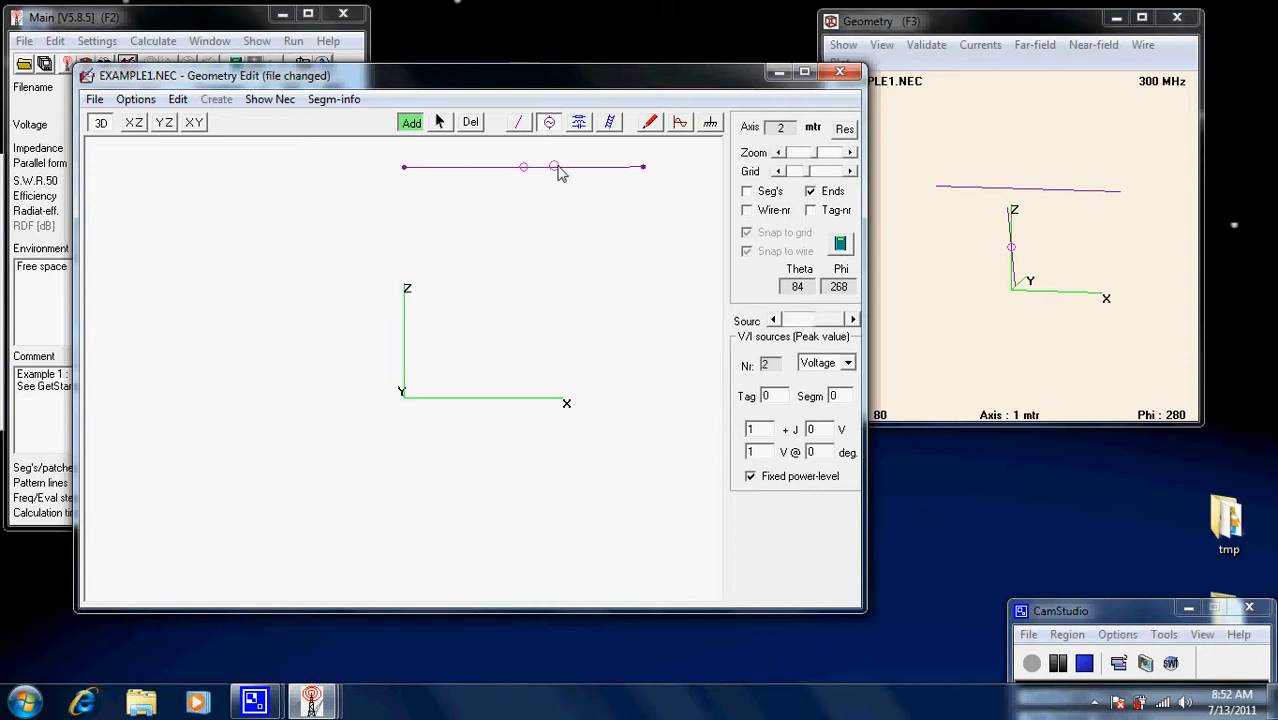
left_click(556, 171)
left_click(472, 126)
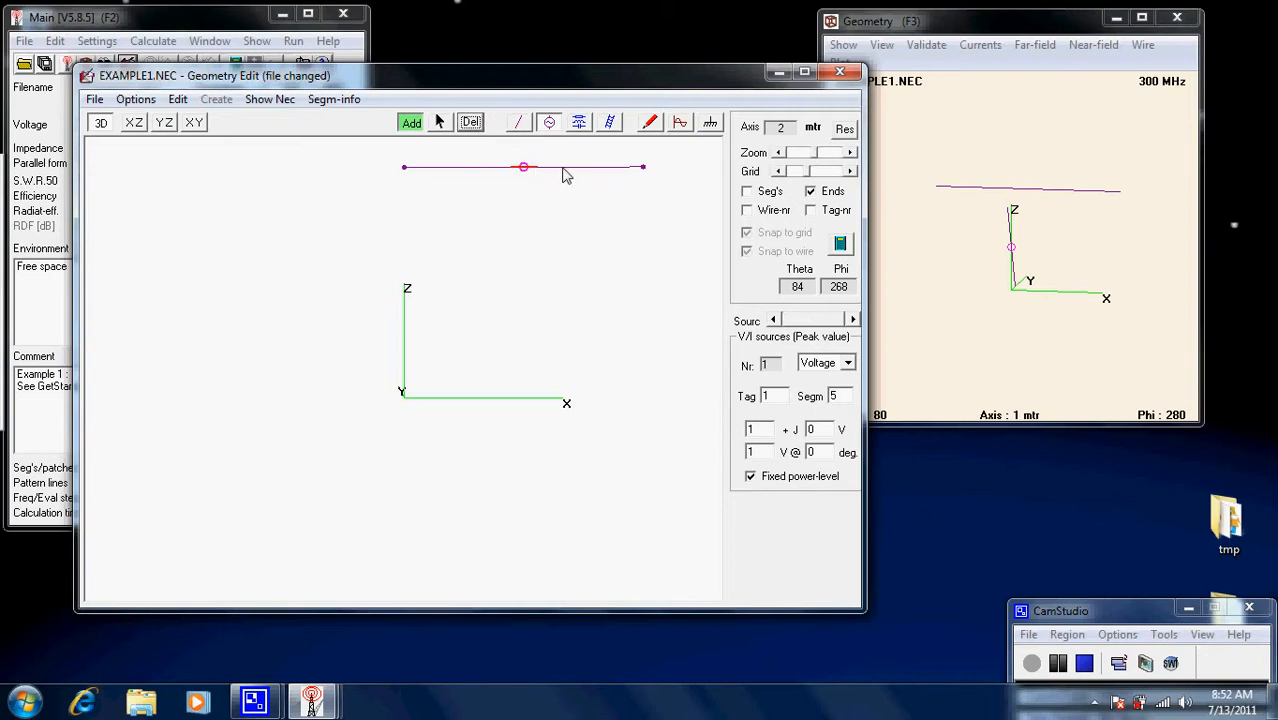
left_click(439, 123)
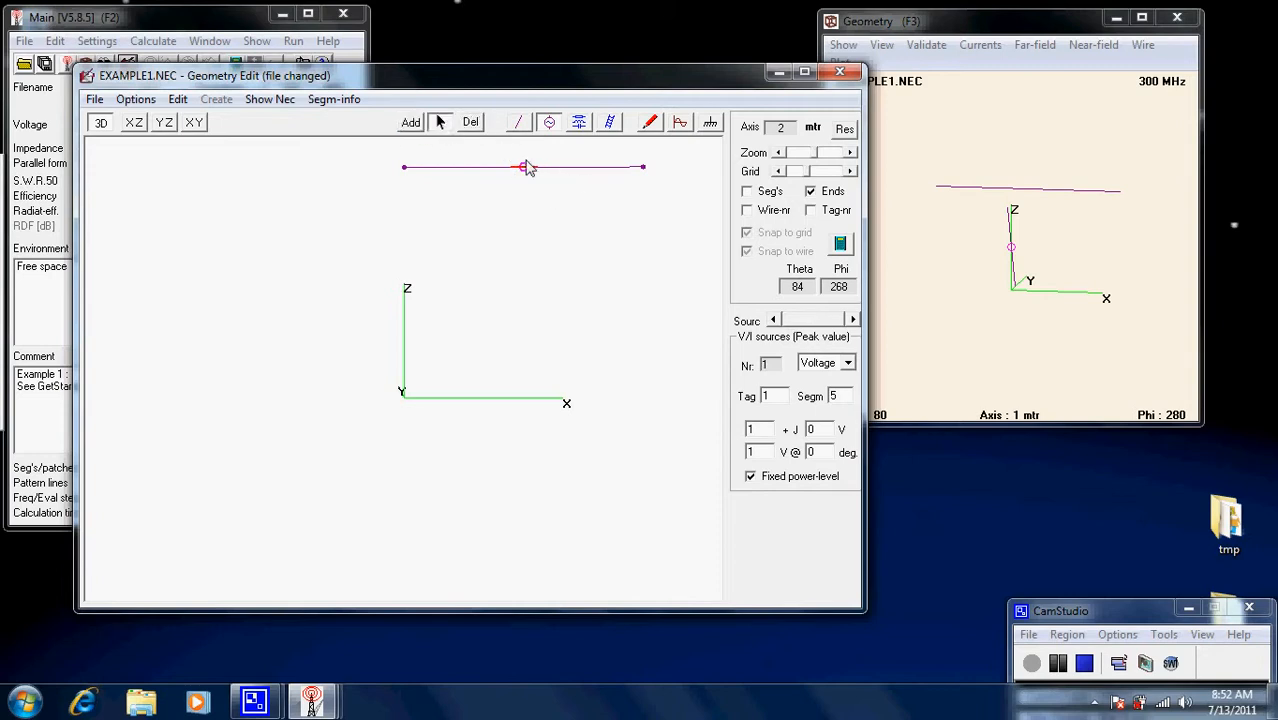
left_click_drag(526, 172, 551, 170)
left_click(527, 169)
double_click(845, 400)
left_click(562, 277)
Review the frequency settings, then open the calculation dialog using the unsaved on-screen model.
left_click(682, 128)
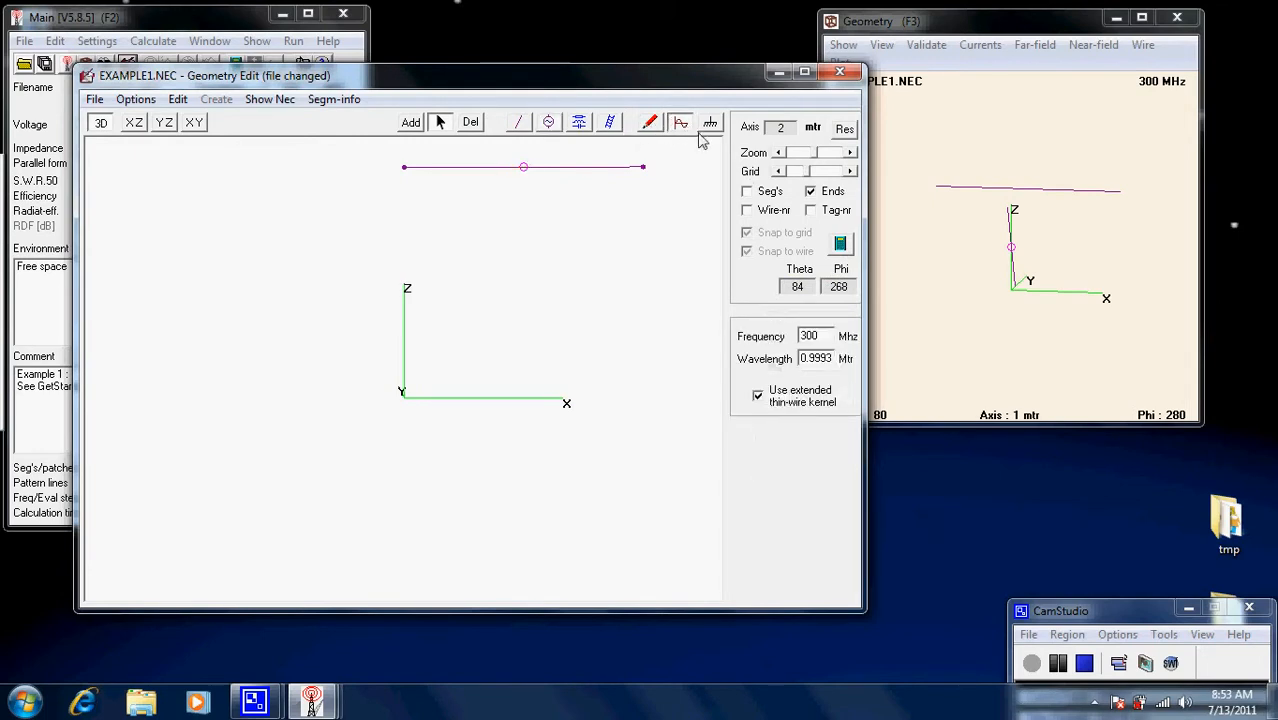
double_click(826, 337)
left_click(410, 122)
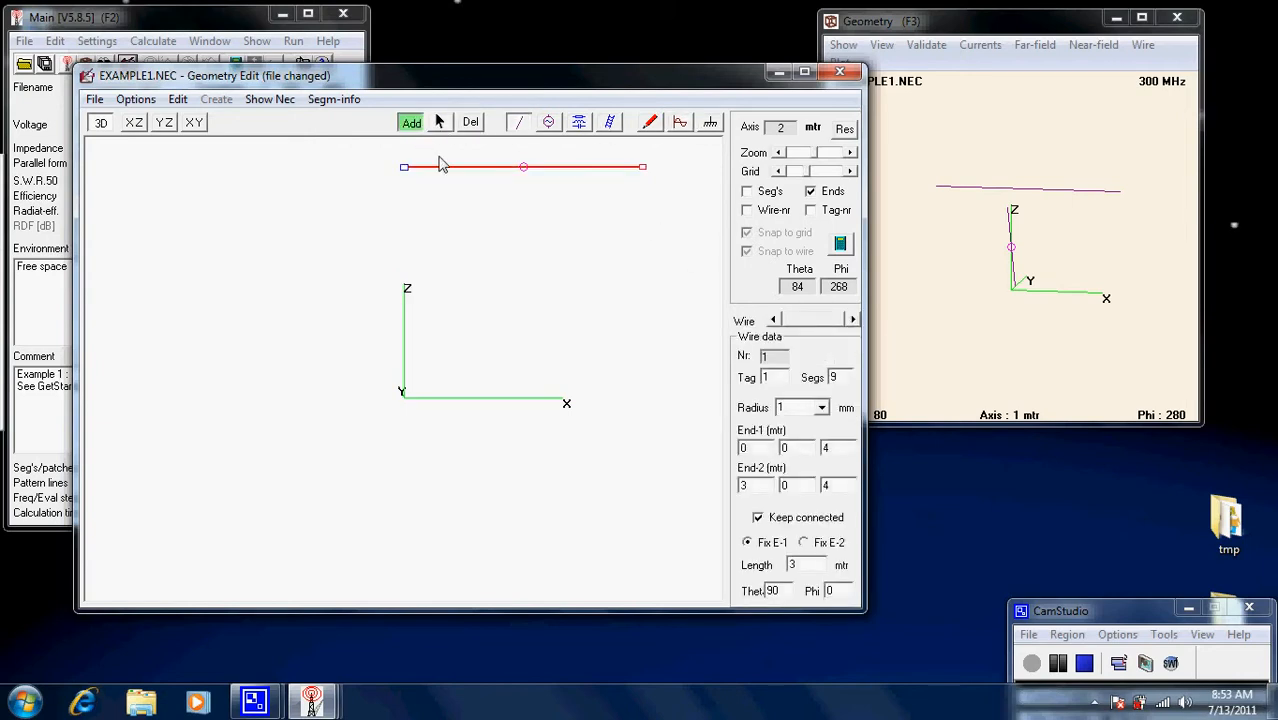
left_click(681, 127)
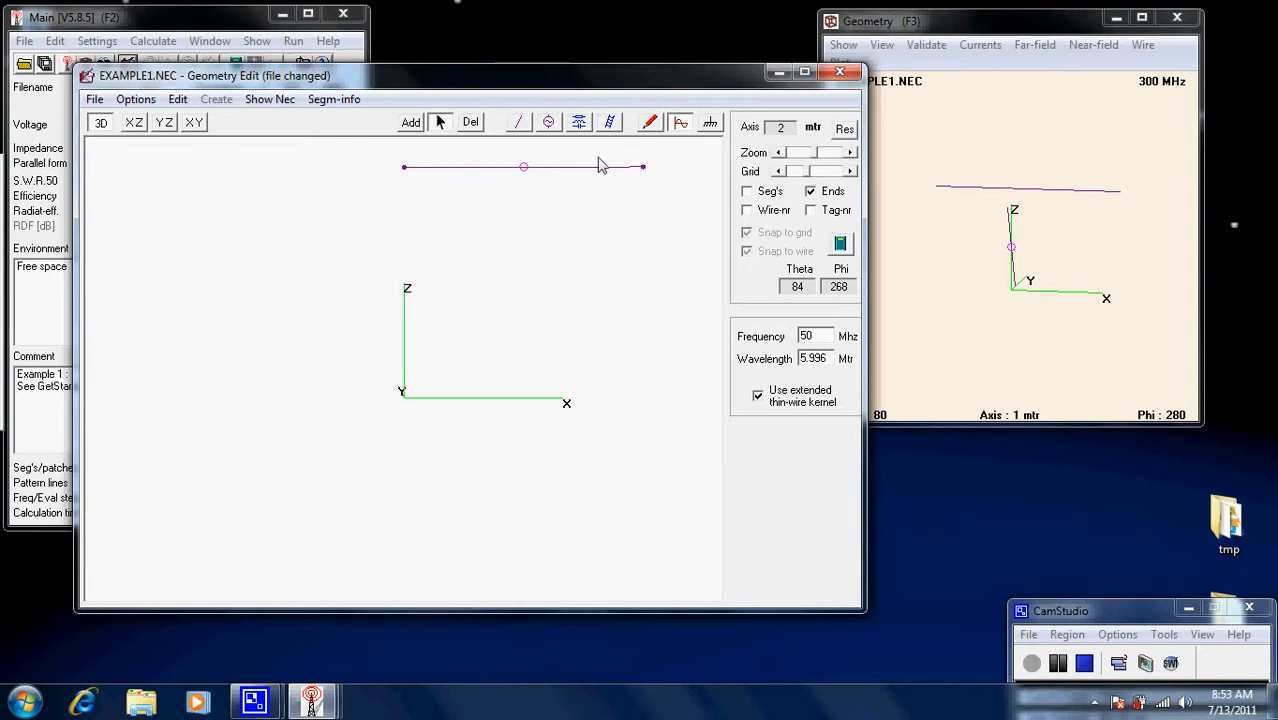
left_click(842, 247)
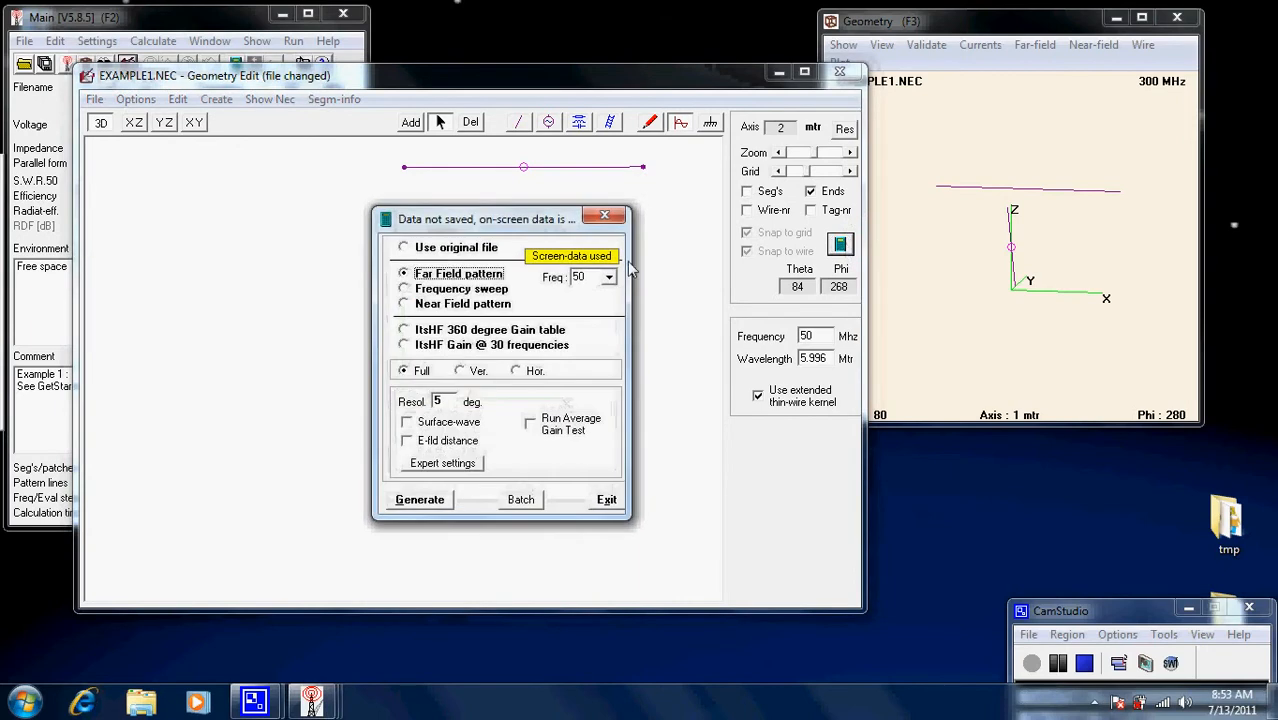
Generate the far-field pattern and compare the vertical and horizontal planes, peaking at 2.15 dBi.
left_click(418, 499)
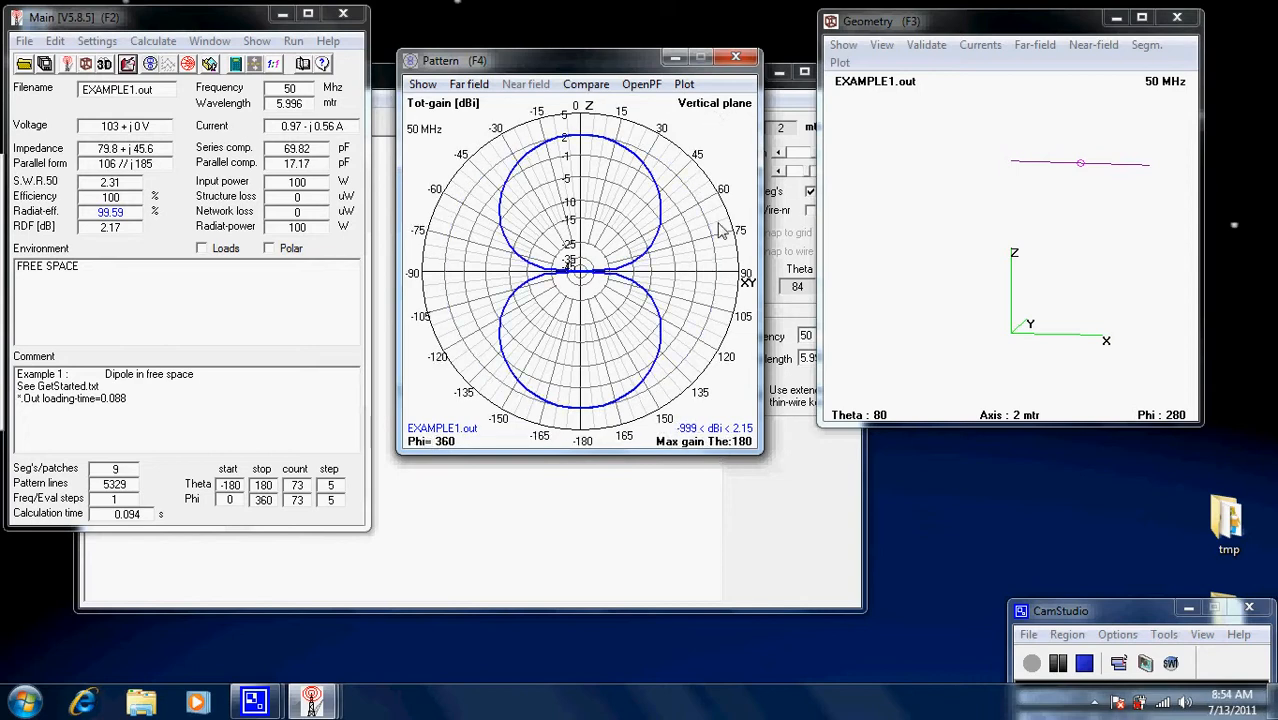
key("space")
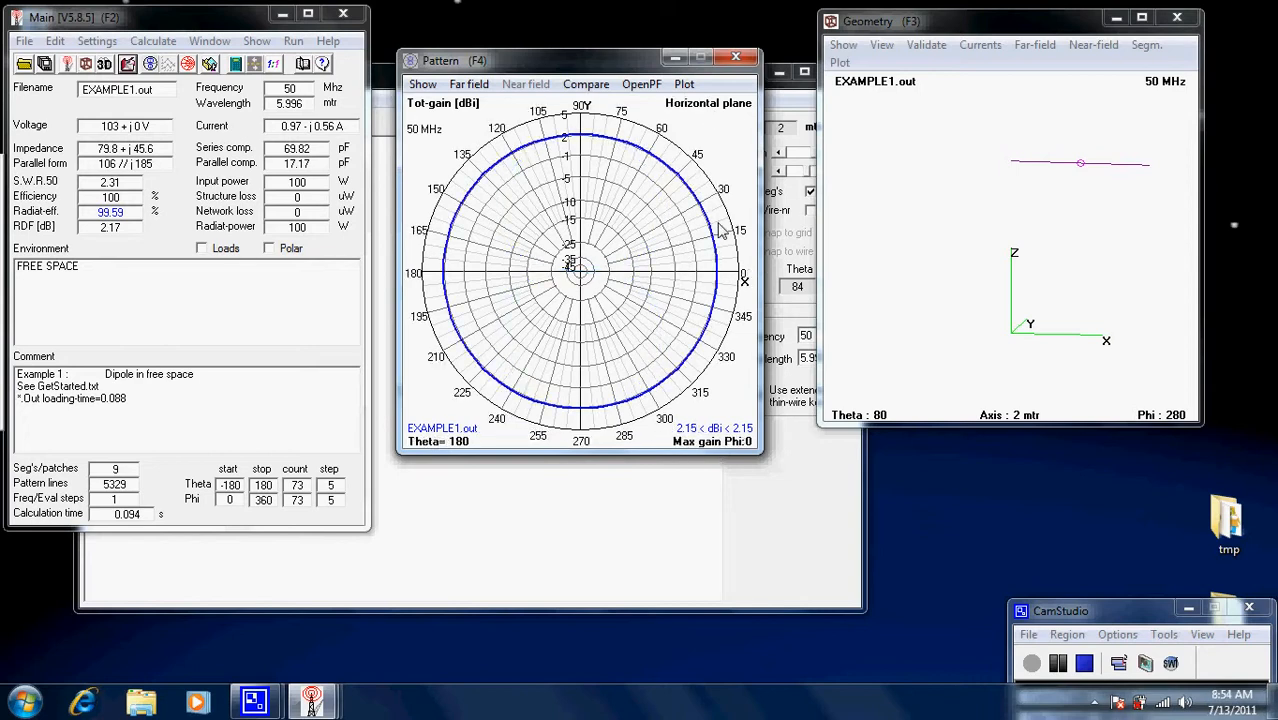
key("space")
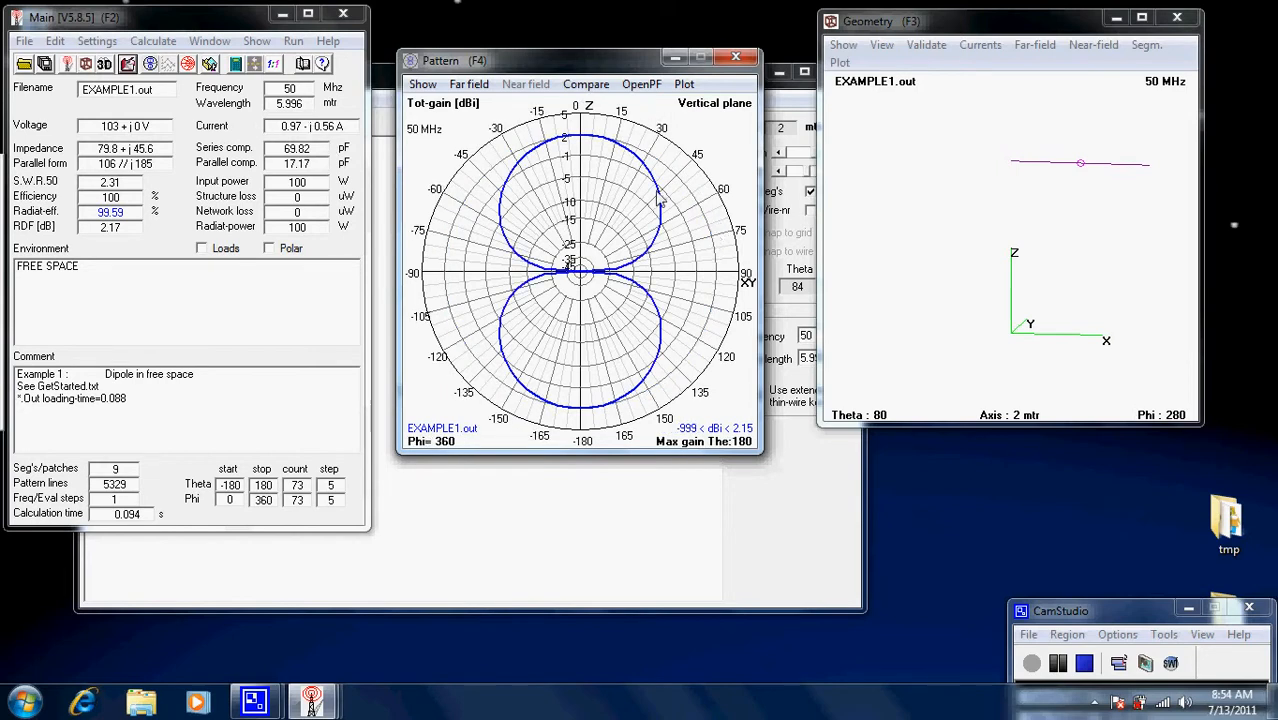
left_click(628, 512)
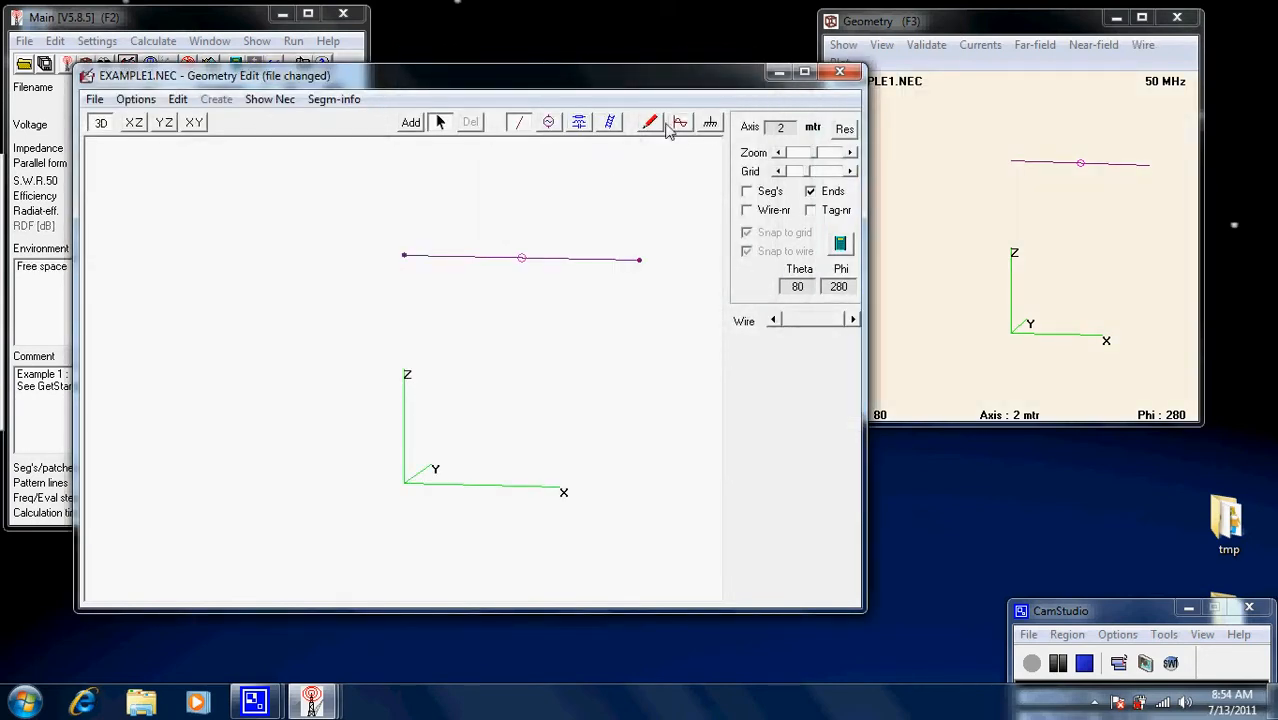
Switch to real ground with 'Rocky, steep hills' soil (0.002 conductivity, dielectric 15) and open the calculation options.
left_click(710, 124)
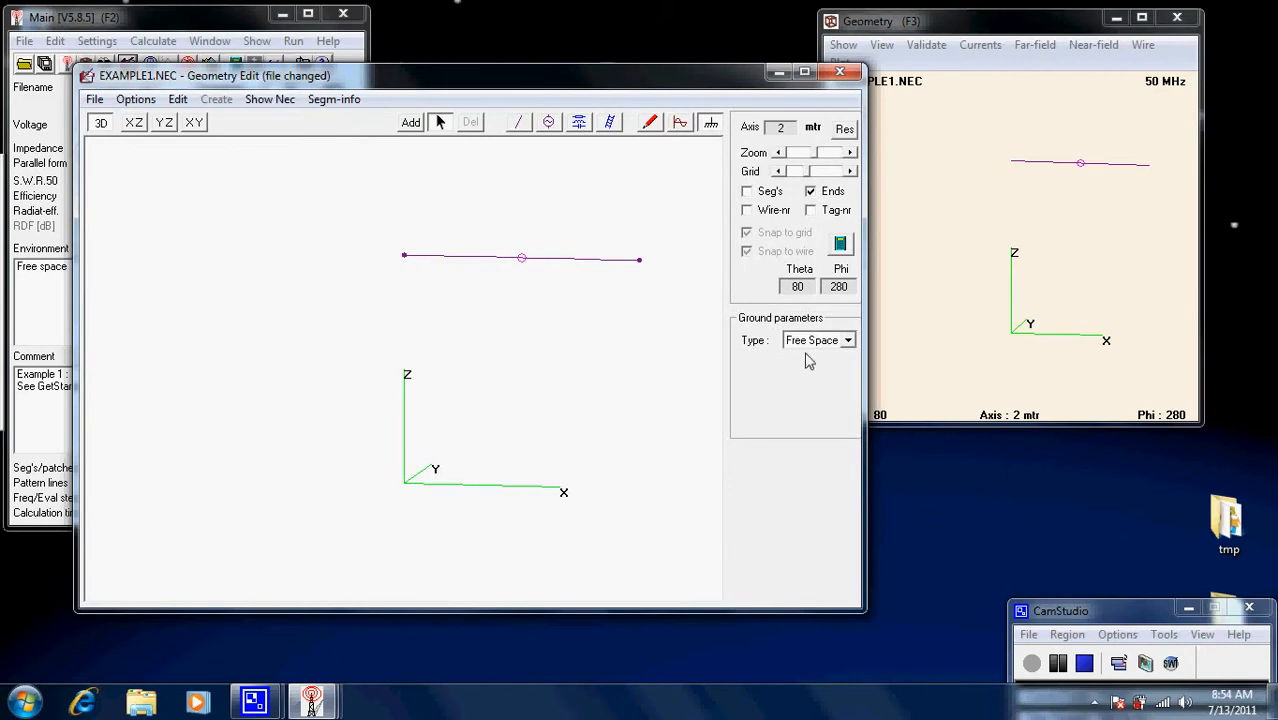
left_click(848, 341)
left_click(820, 396)
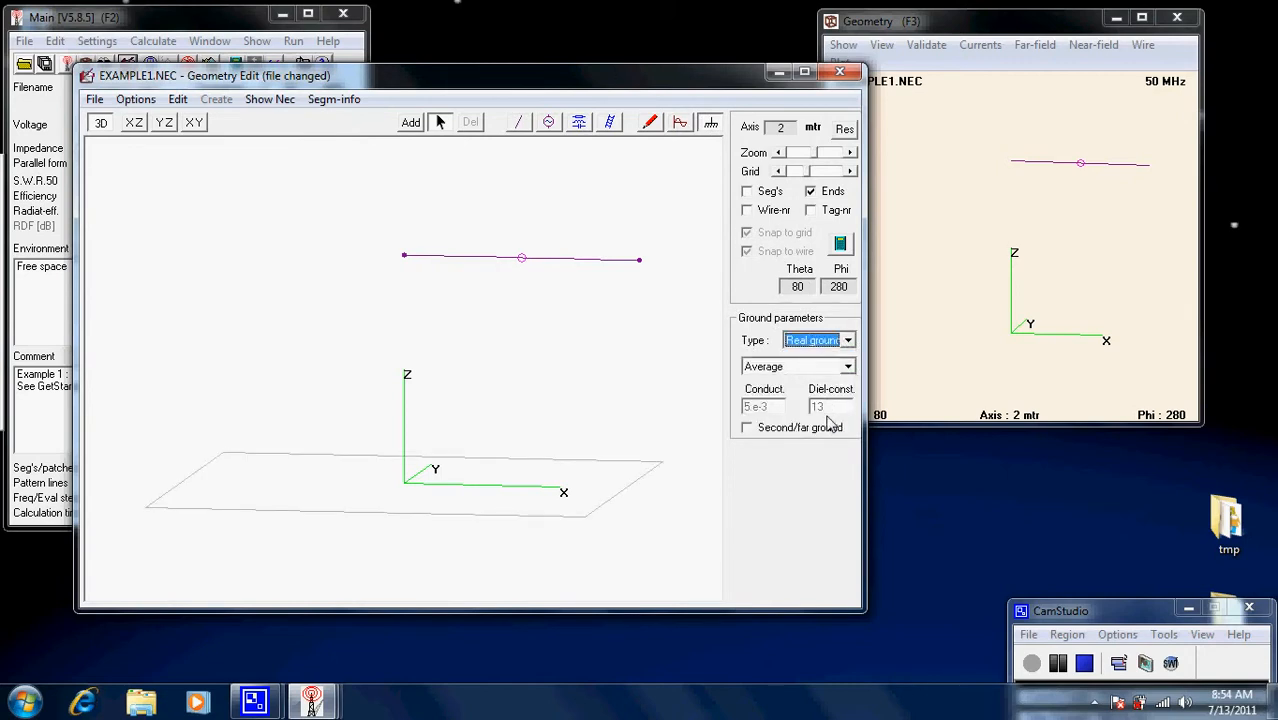
left_click(848, 367)
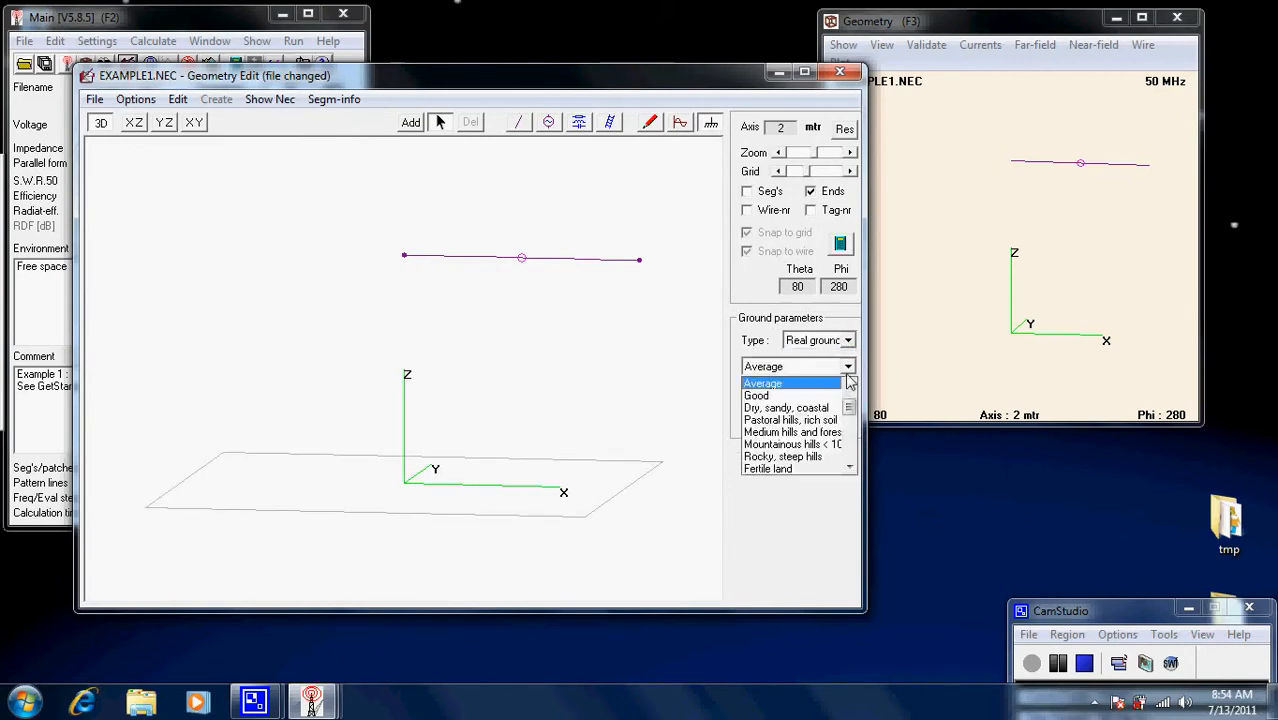
left_click(811, 457)
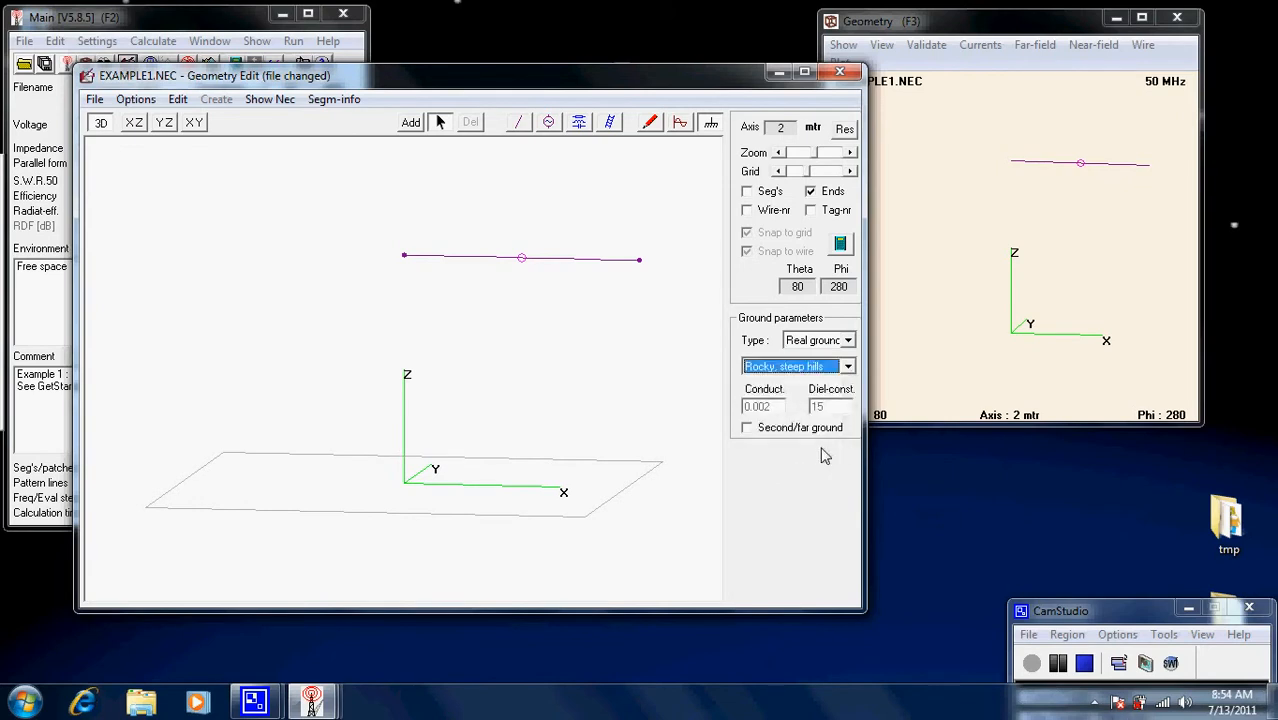
left_click(620, 369)
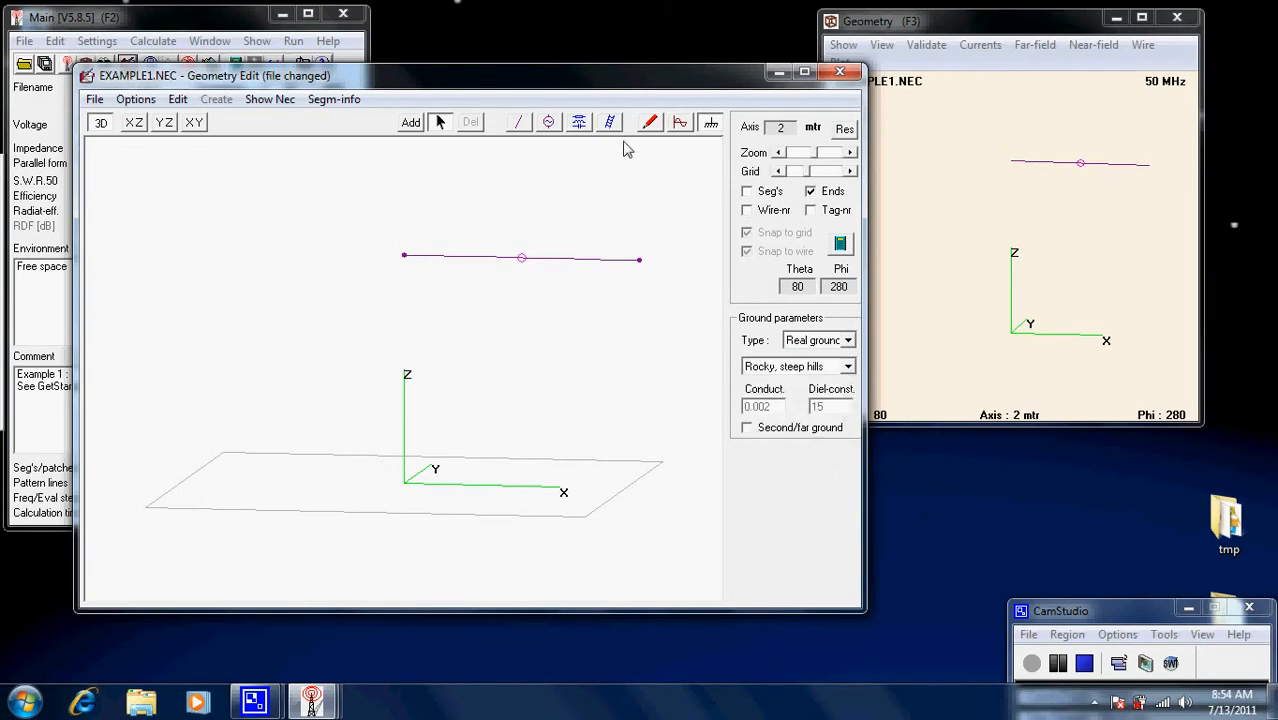
left_click(841, 244)
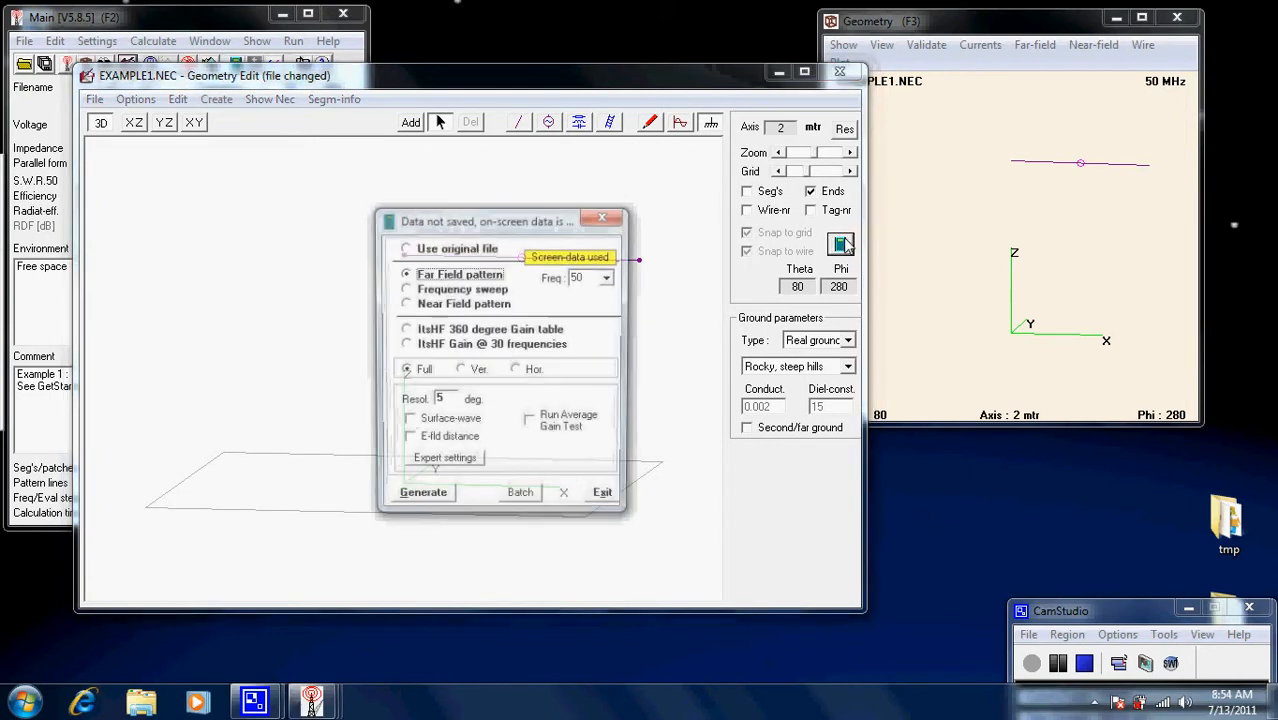
Generate the pattern over rocky ground and compare the vertical and horizontal planes.
left_click(438, 494)
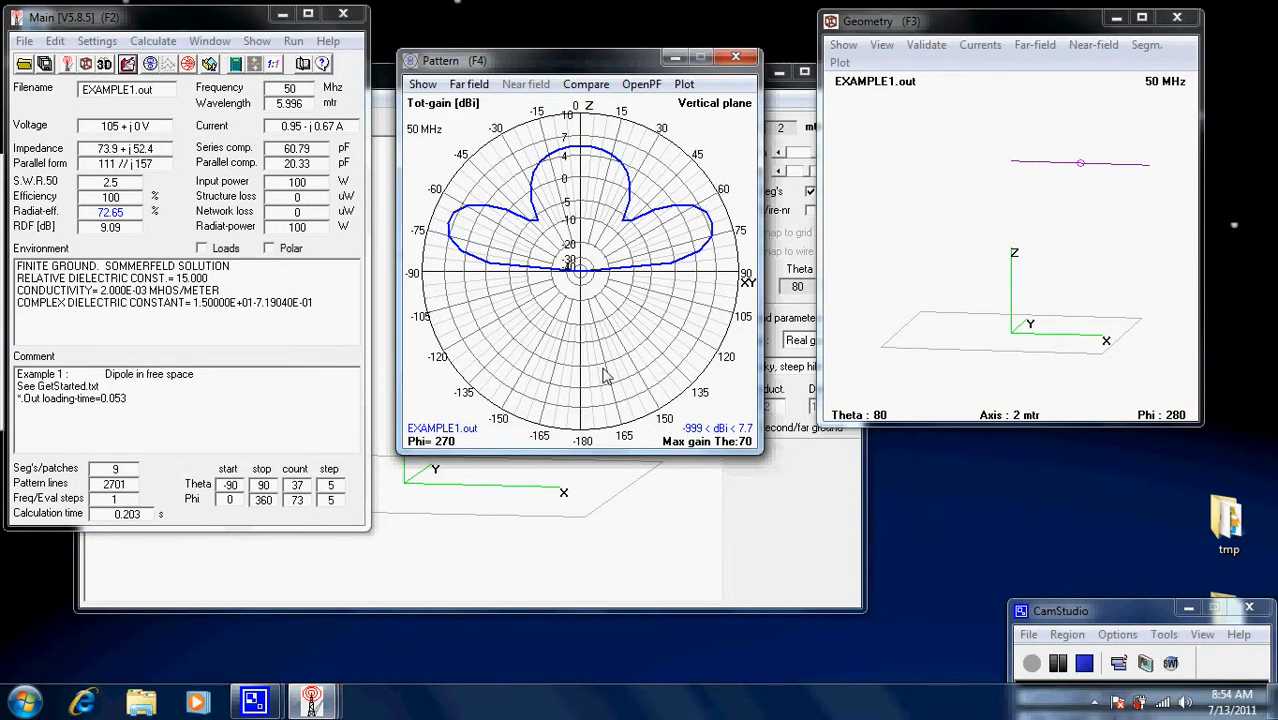
key("space")
key("space")
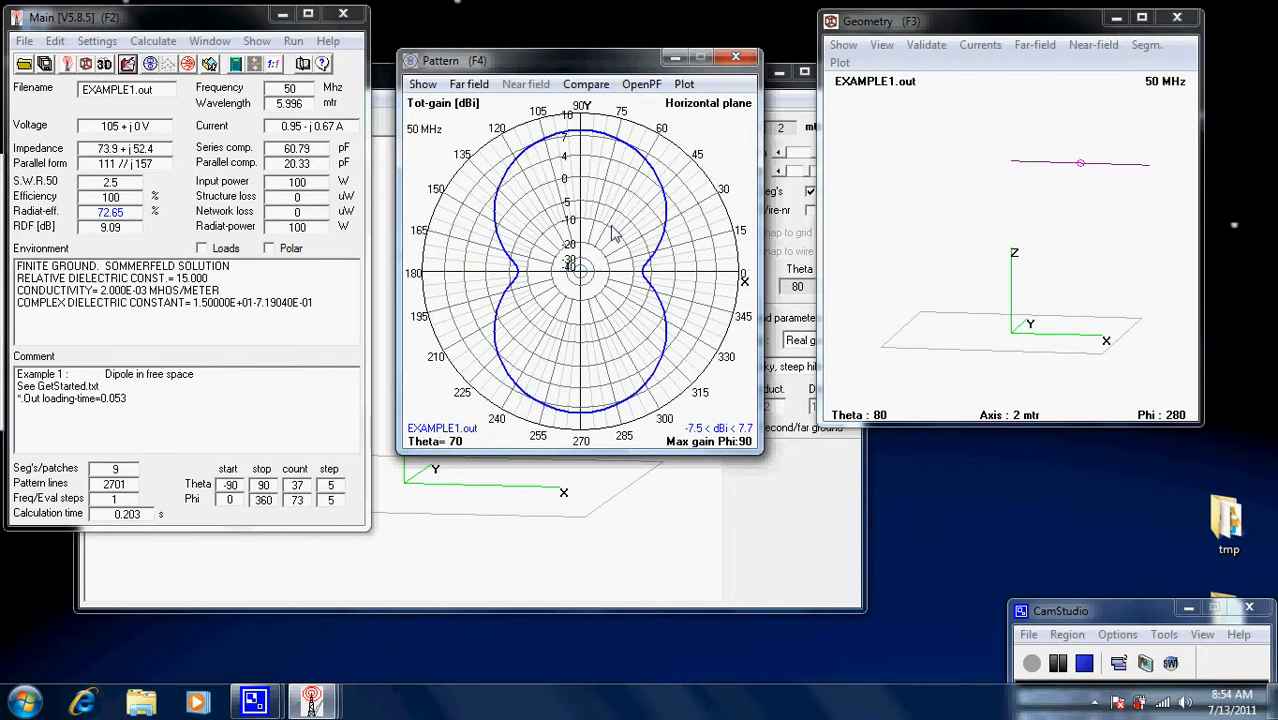
key("space")
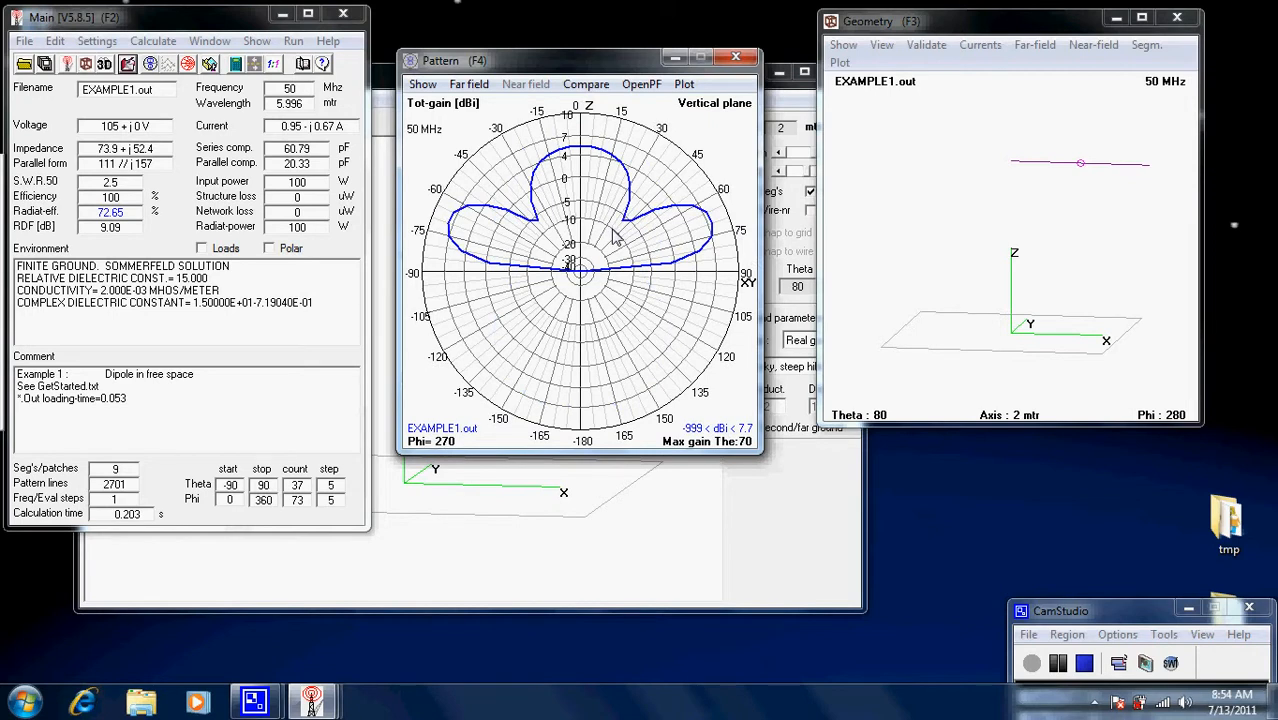
Mark the 7.7 dBi maximum at 70° with 25° beamwidth lines, and check the horizontal pattern at 65° elevation.
key("i")
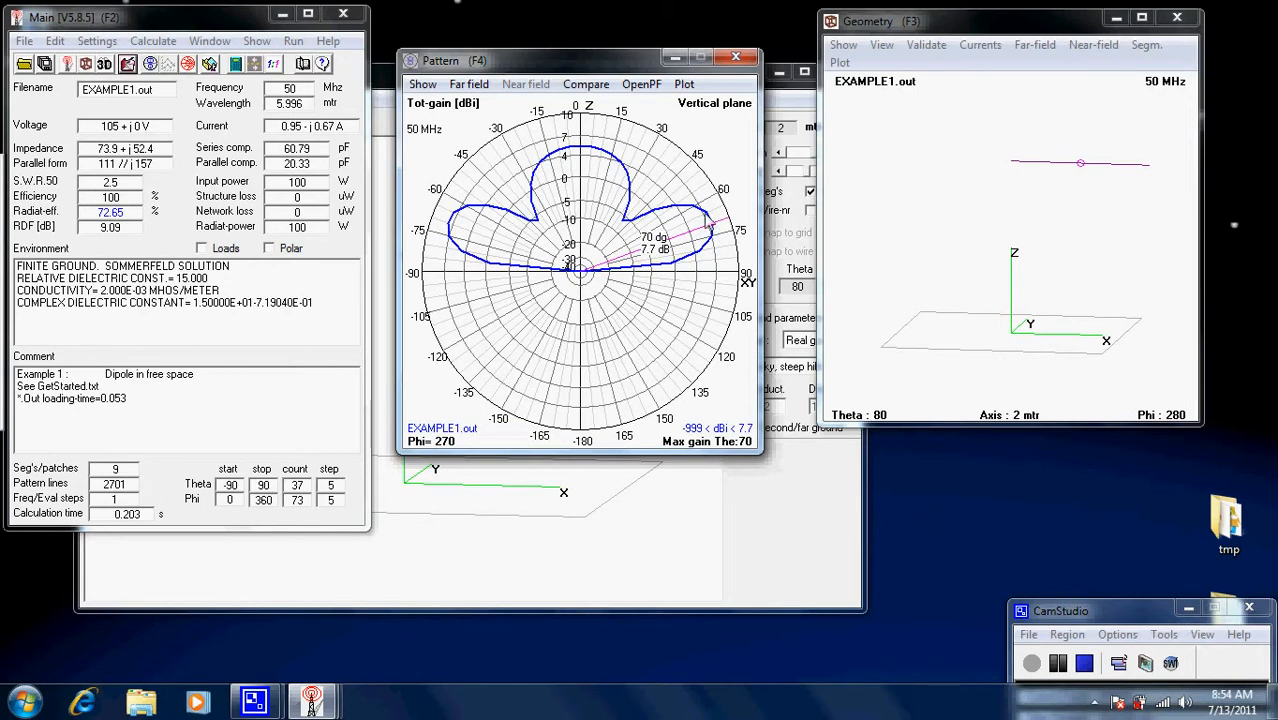
left_click(710, 250)
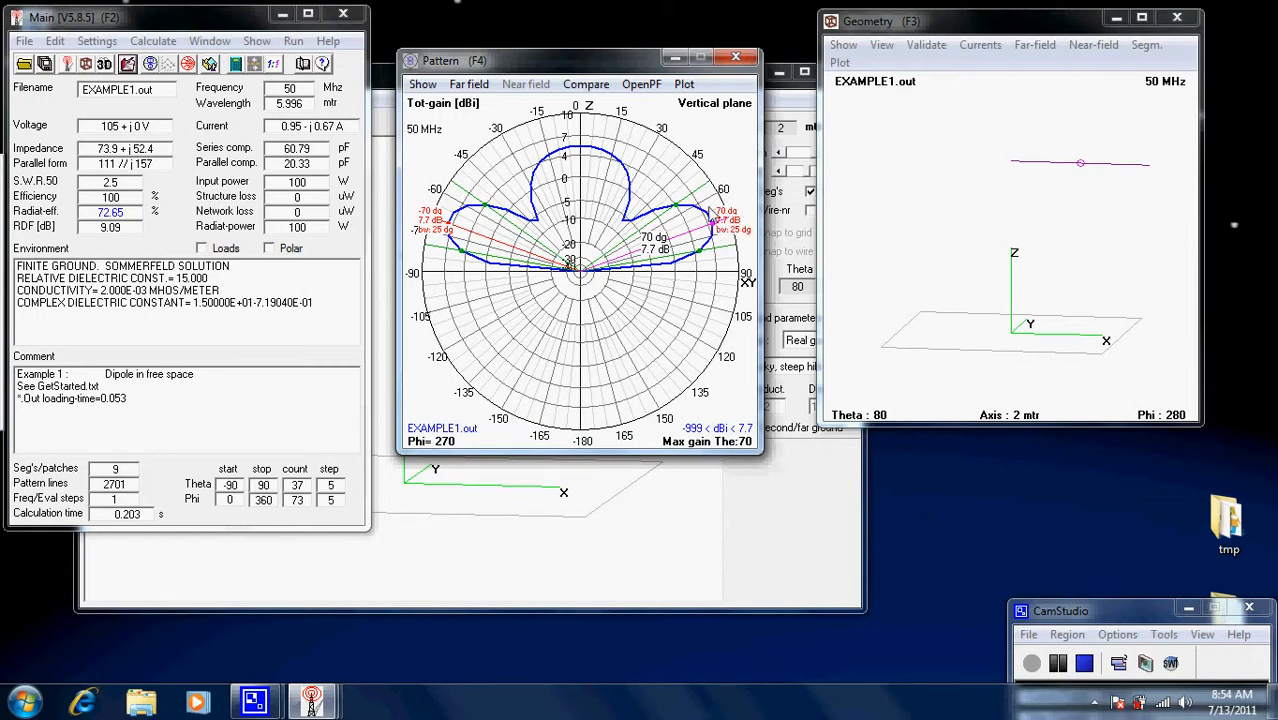
mouse_move(711, 209)
left_mouse_down()
mouse_move(605, 132)
mouse_move(534, 131)
mouse_move(493, 161)
mouse_move(478, 201)
mouse_move(476, 180)
mouse_move(539, 136)
mouse_move(622, 122)
mouse_move(686, 150)
mouse_move(712, 236)
mouse_move(647, 157)
mouse_move(718, 216)
left_mouse_up()
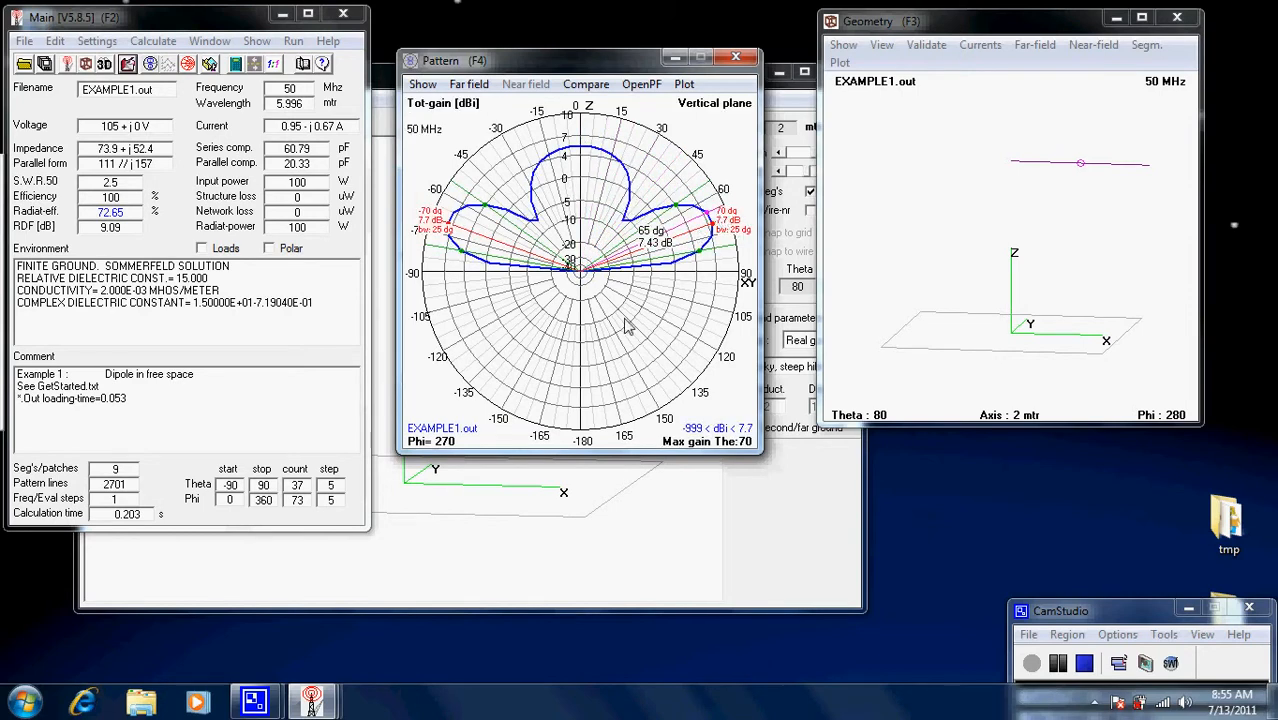
key("space")
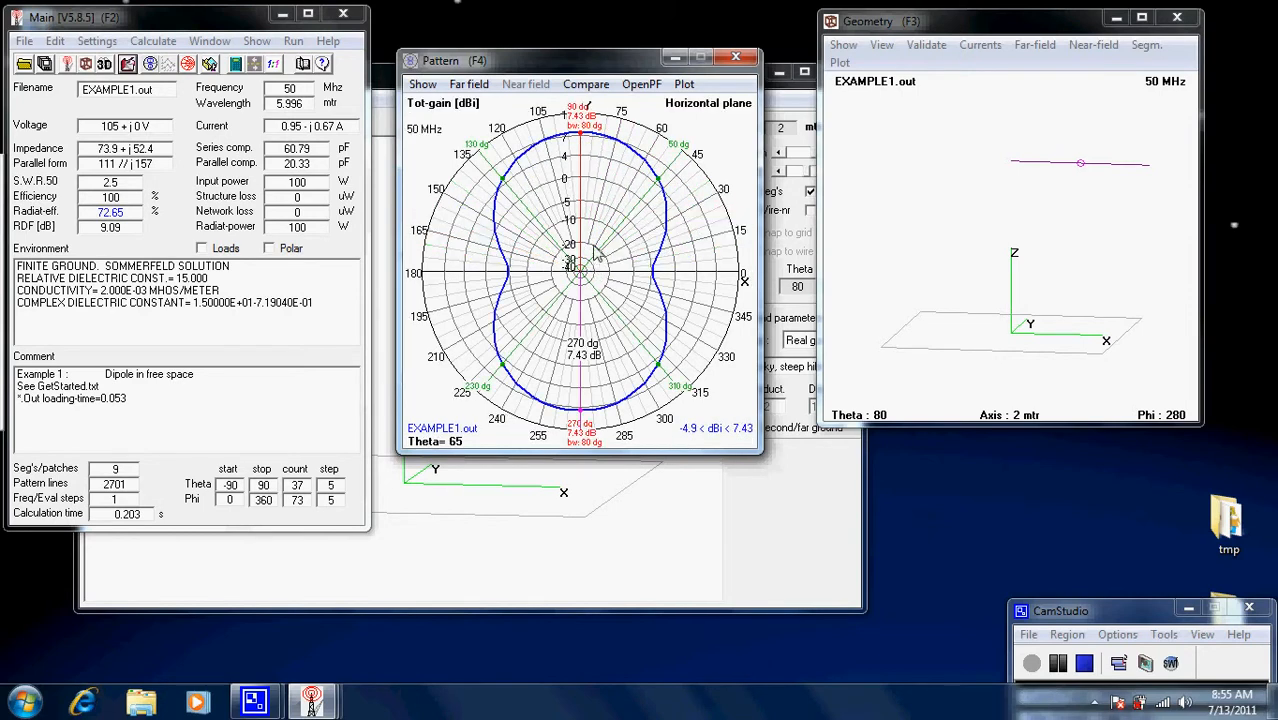
key("space")
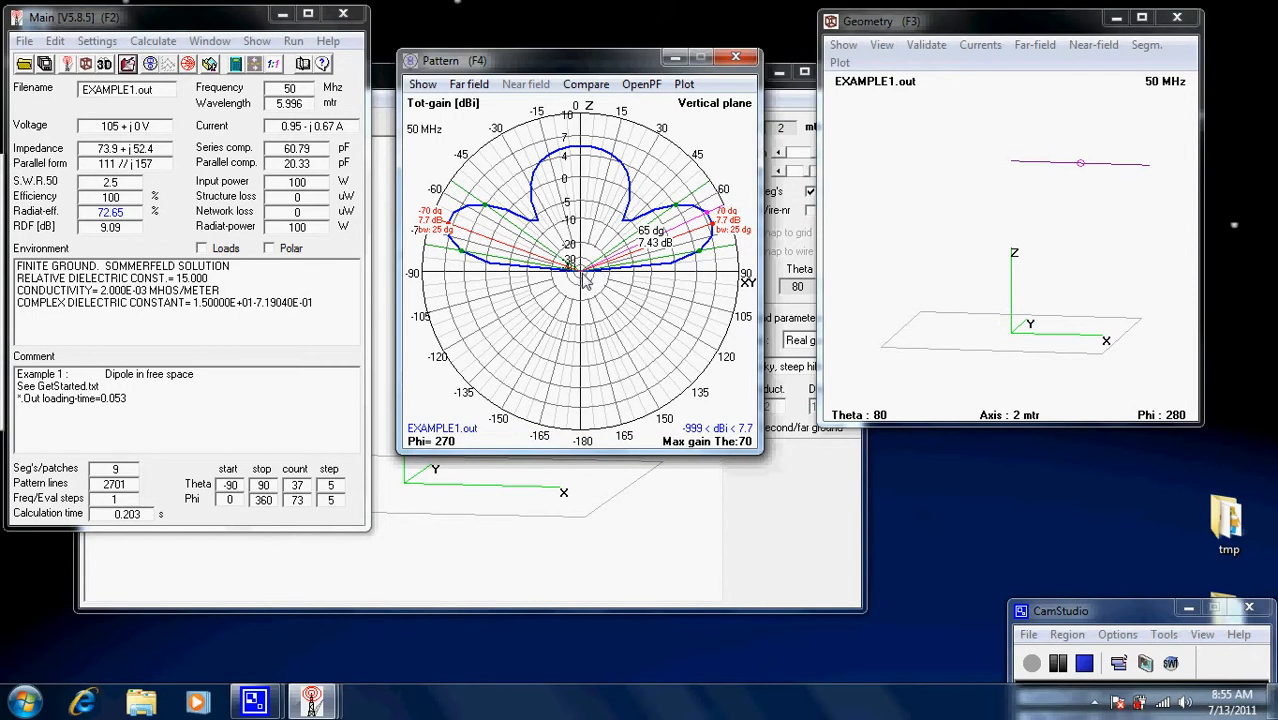
key("space")
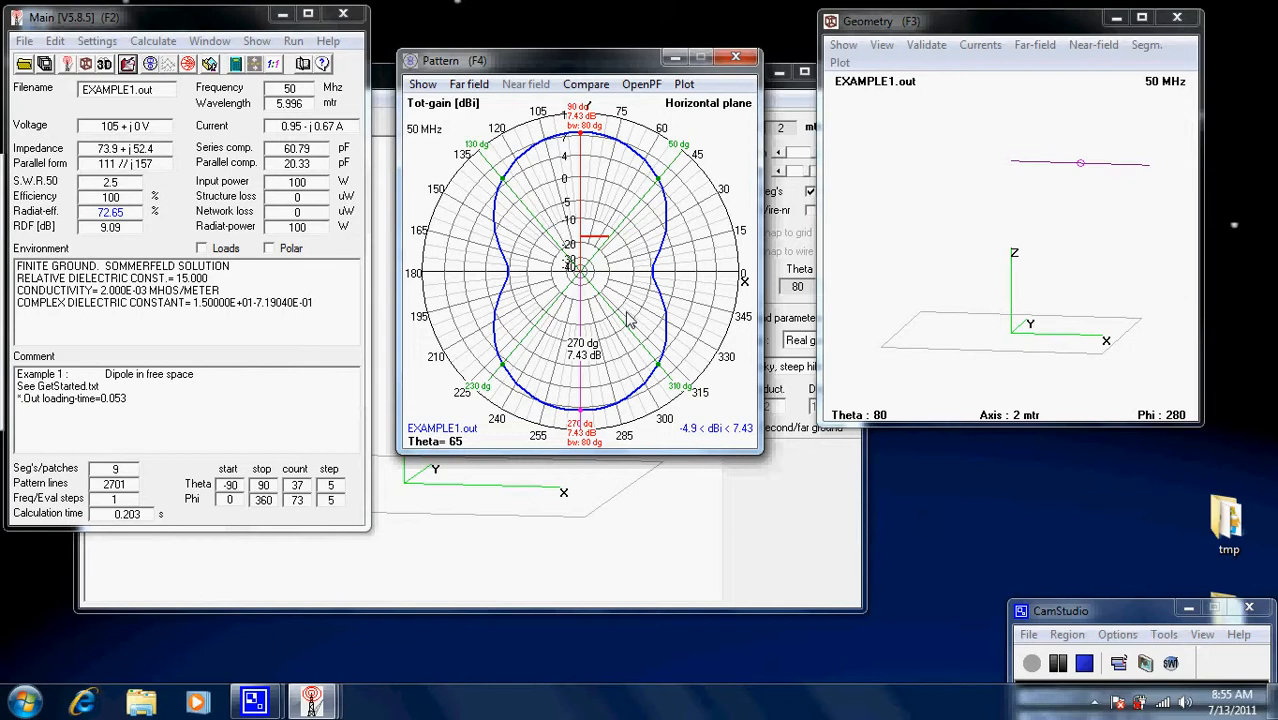
key("space")
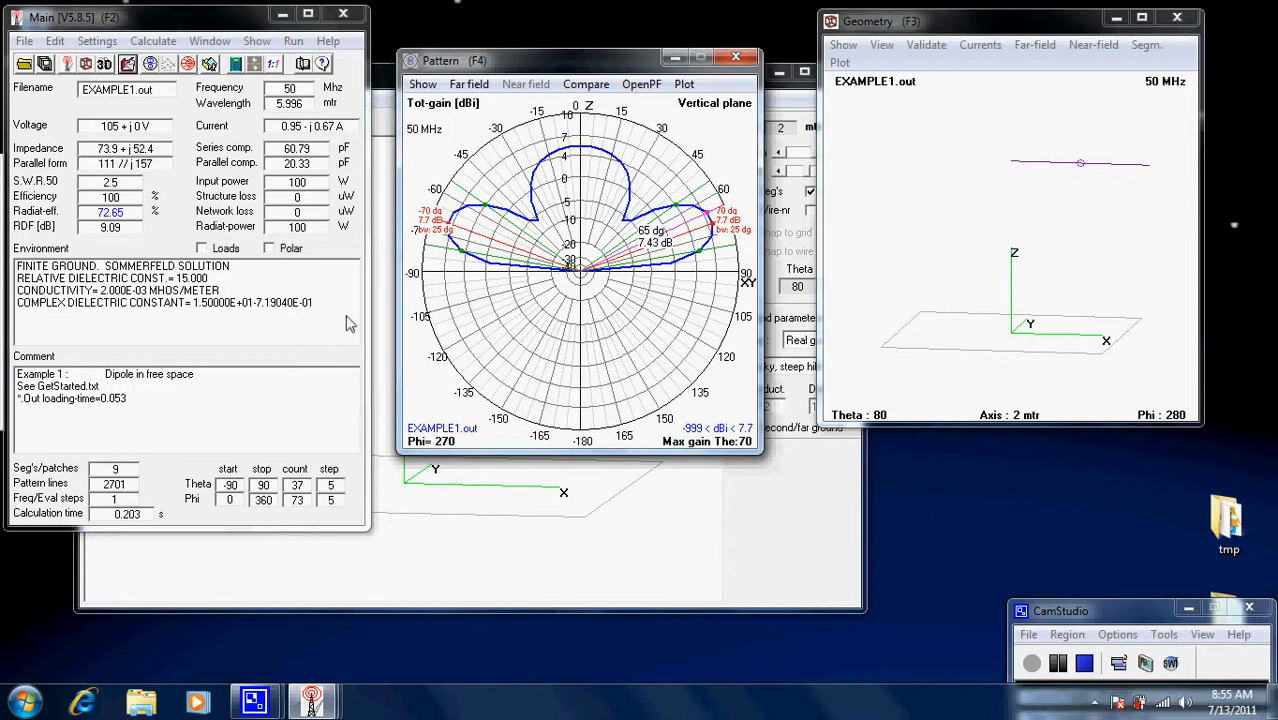
left_click(685, 582)
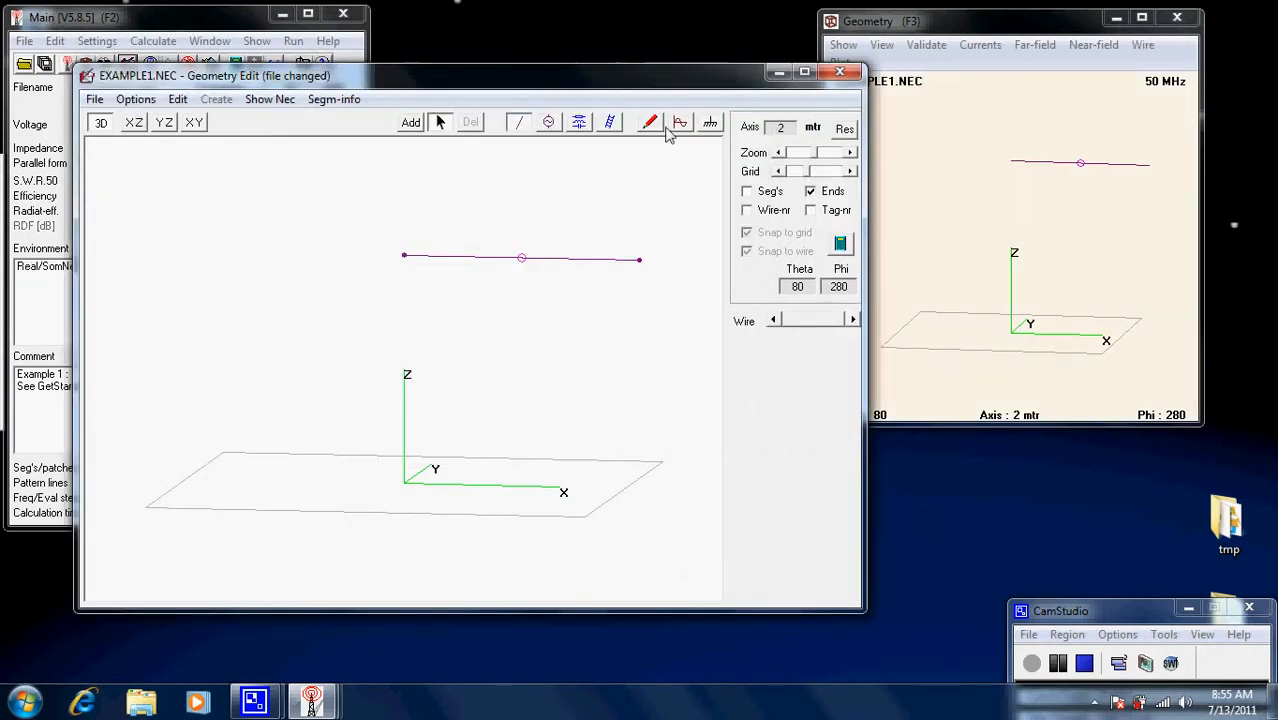
Save the model with its real-ground settings and close Geometry Edit.
left_click(93, 100)
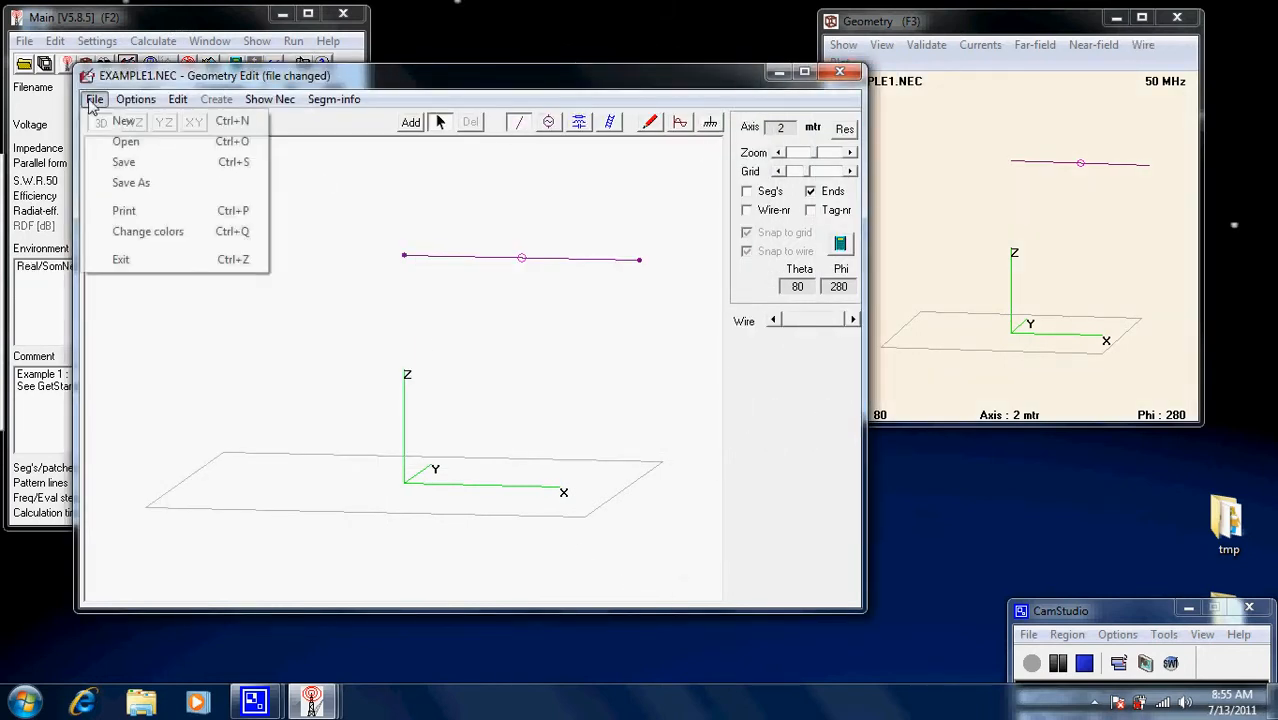
left_click(124, 162)
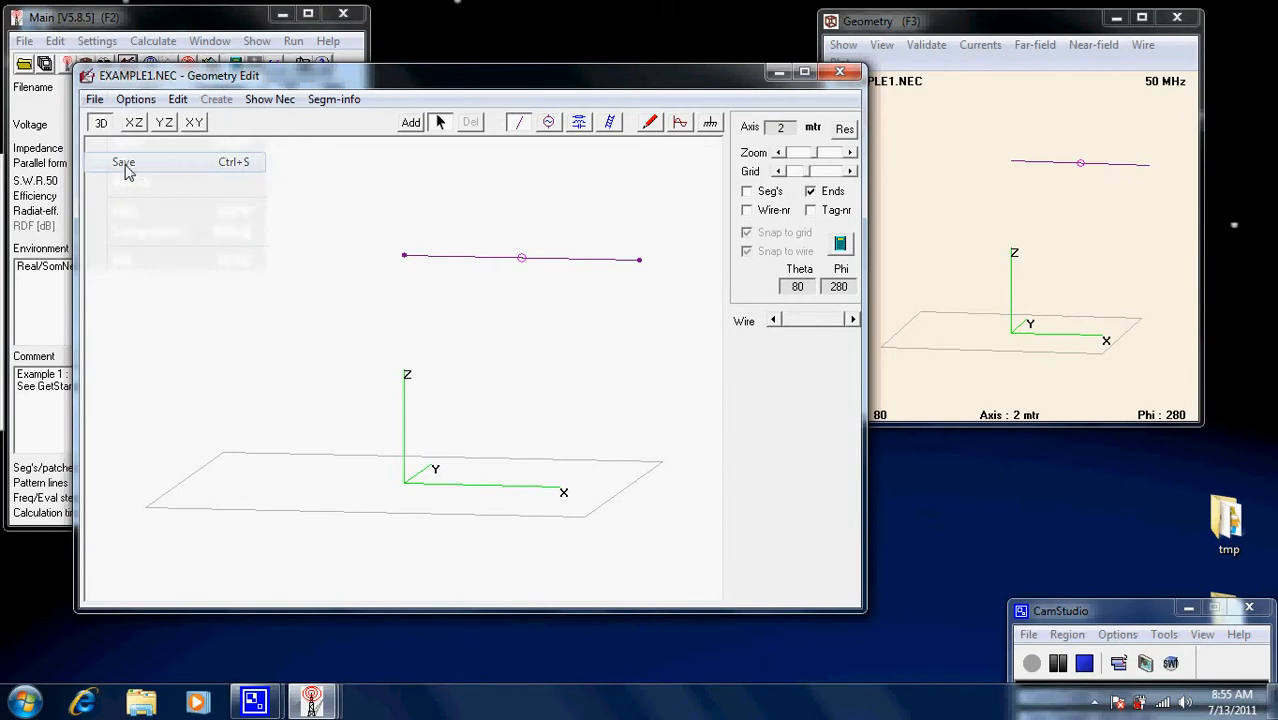
left_click(846, 78)
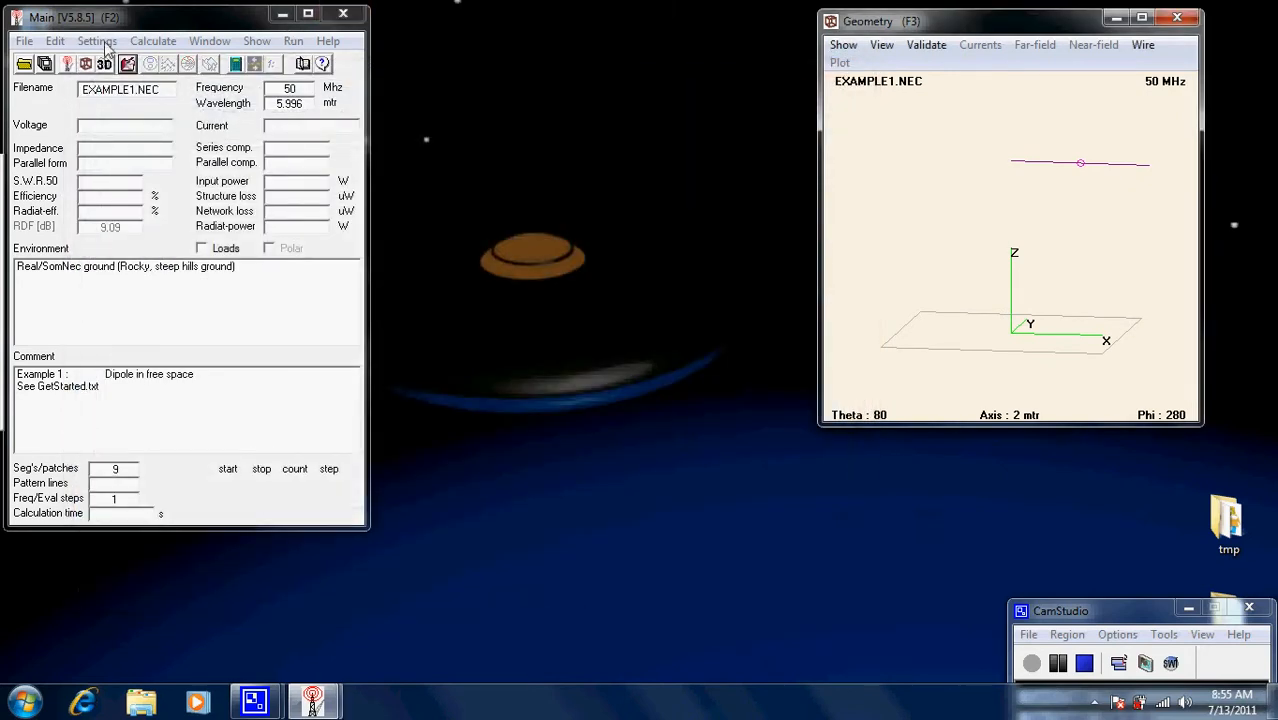
Make 'NEC editor (new)' the default and open EXAMPLE1.NEC in it.
left_click(100, 42)
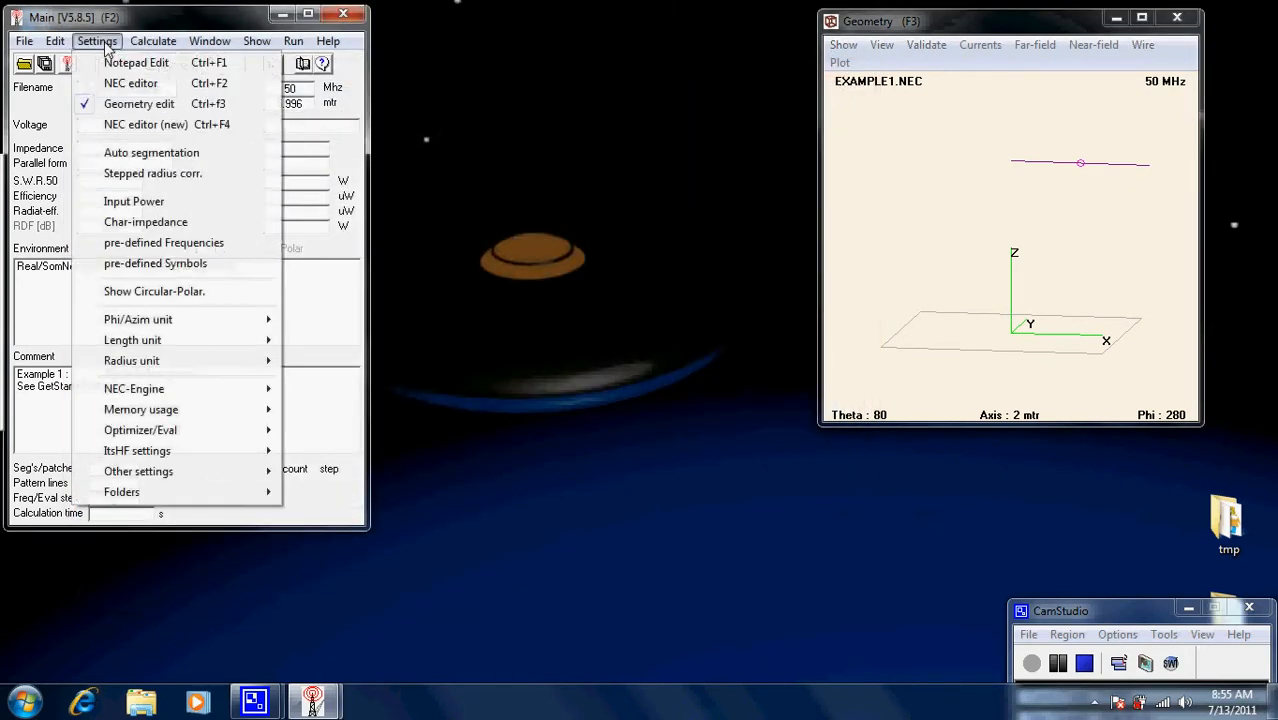
left_click(141, 127)
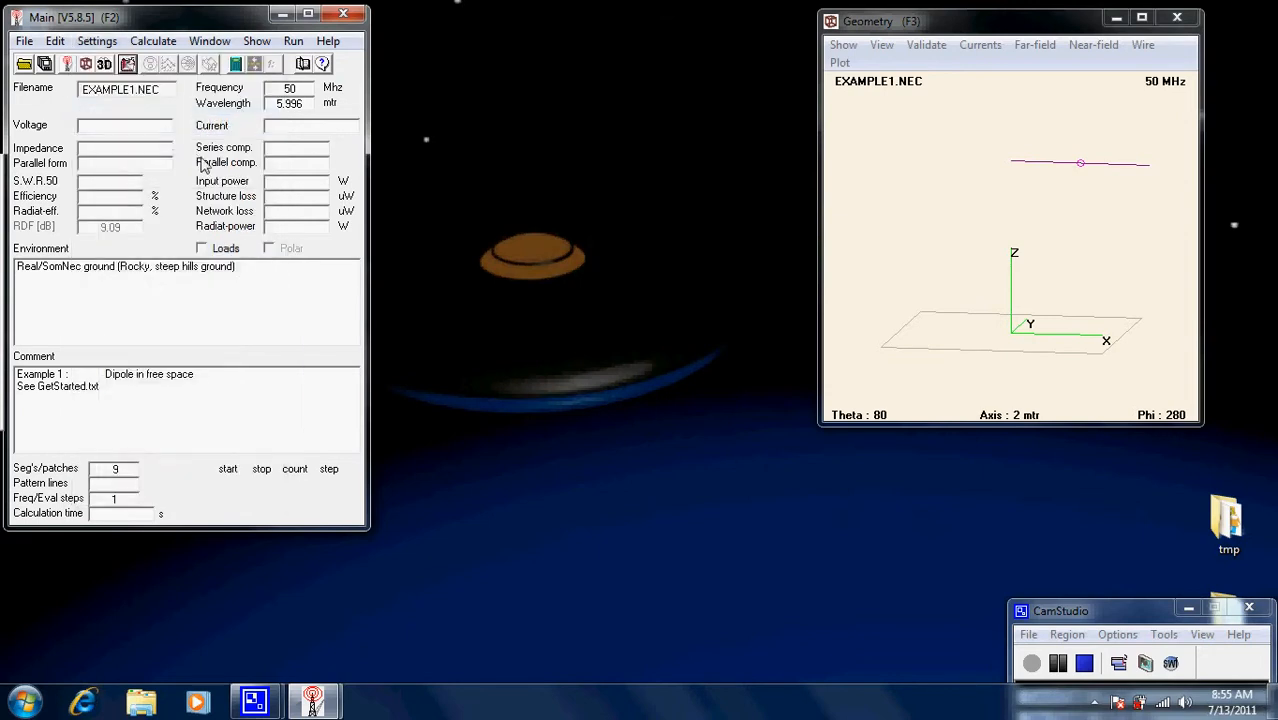
left_click(105, 46)
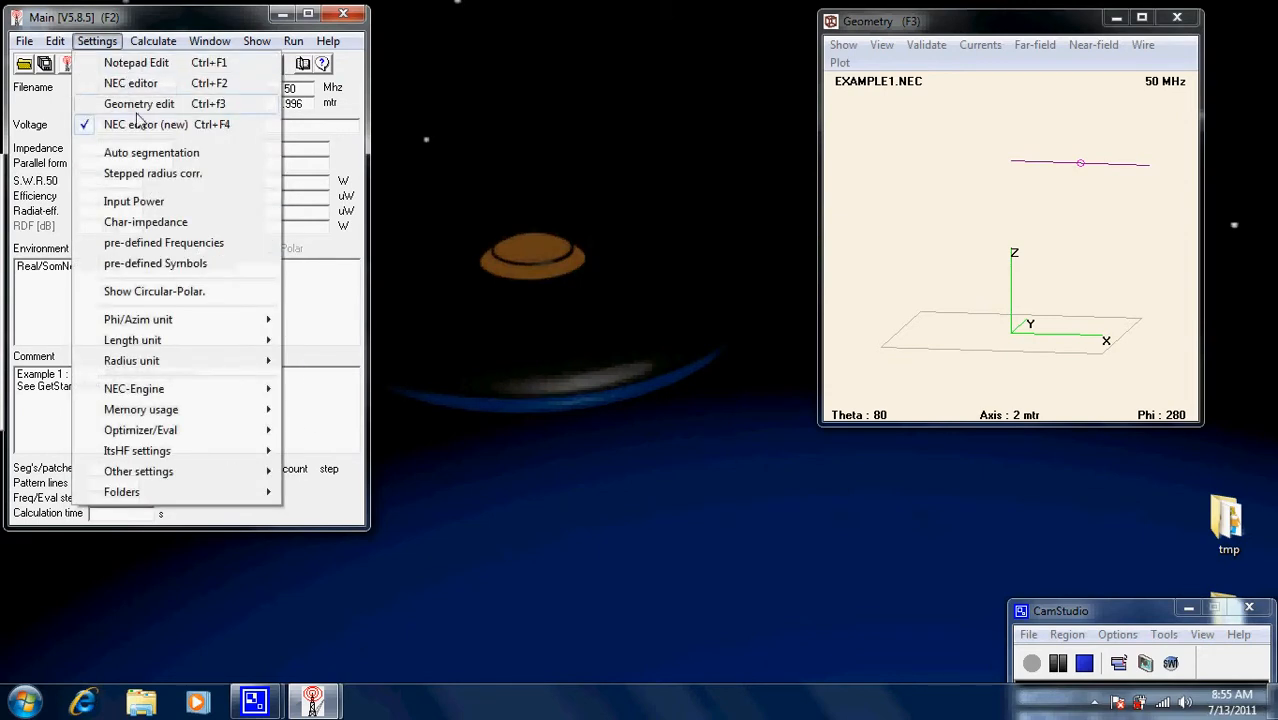
left_click(128, 20)
left_click(128, 66)
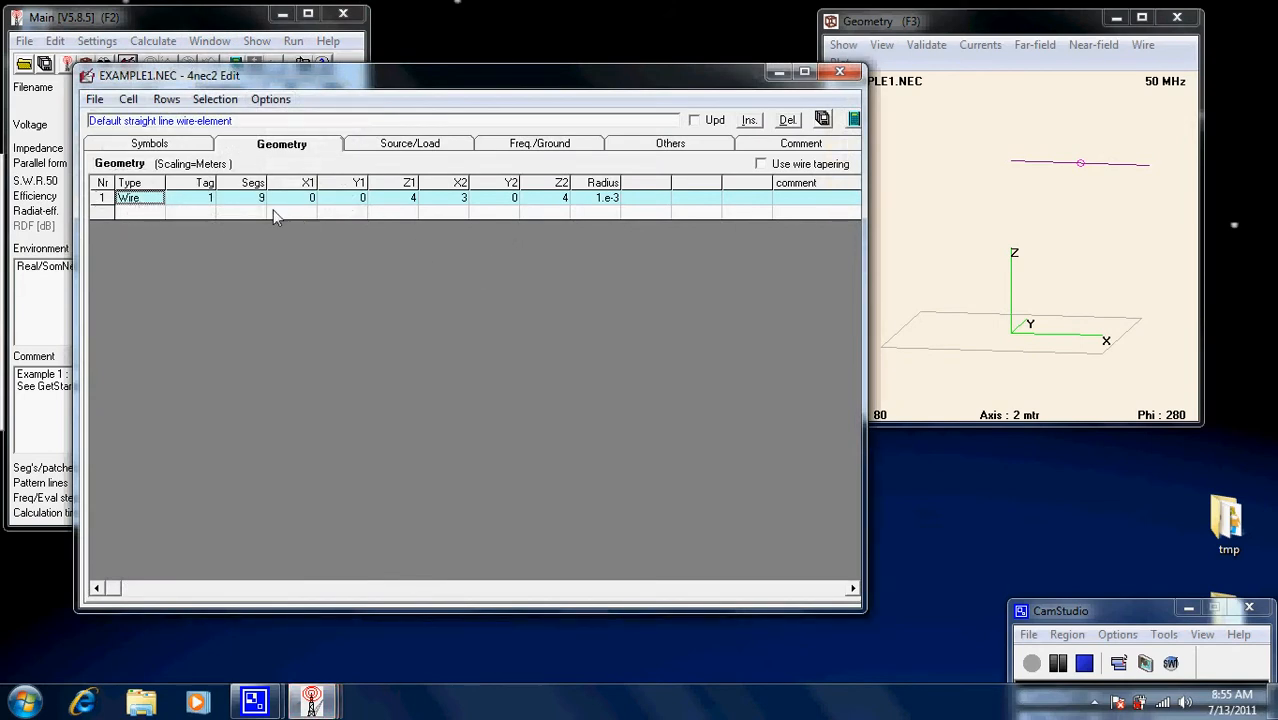
left_click(172, 147)
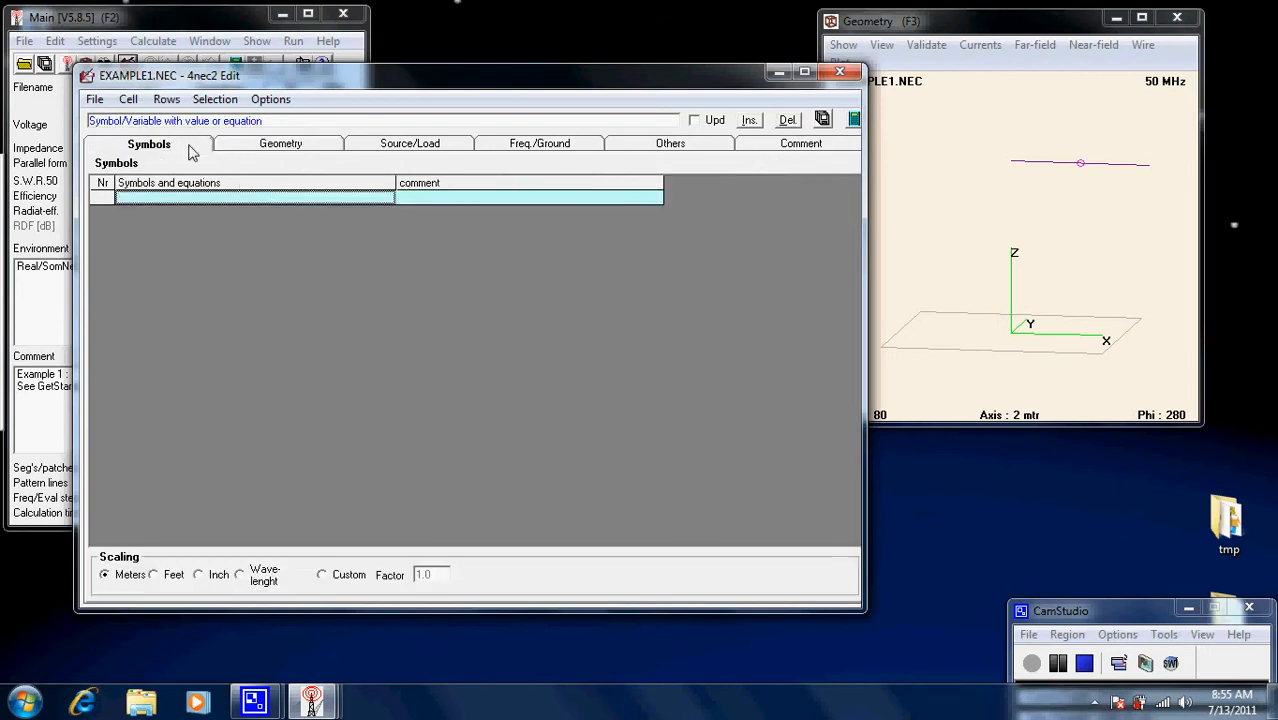
left_click(272, 146)
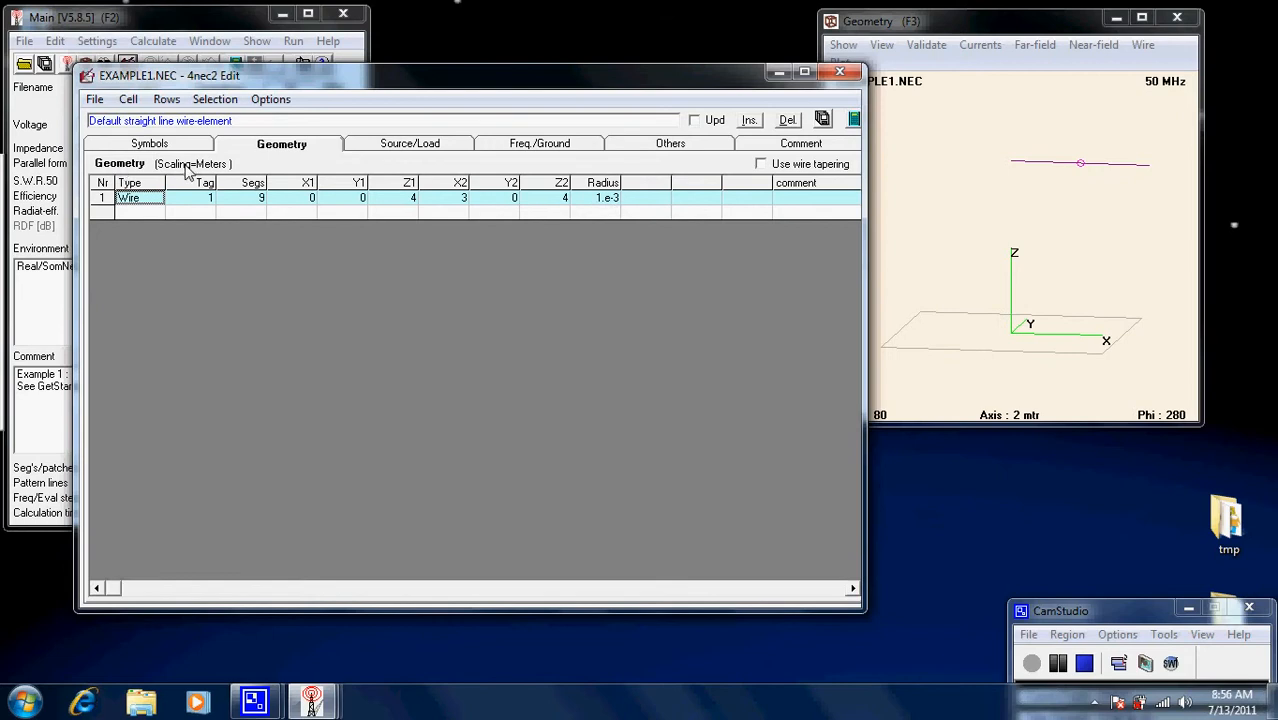
left_click(408, 145)
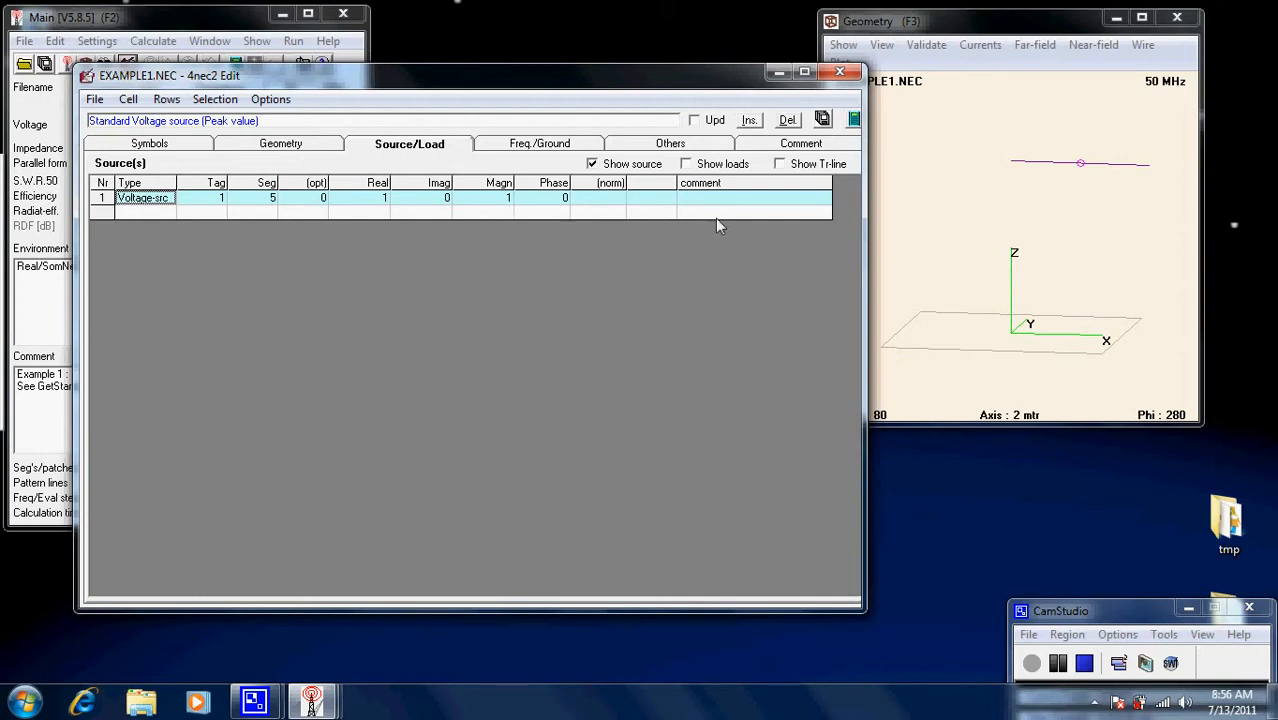
left_click(545, 144)
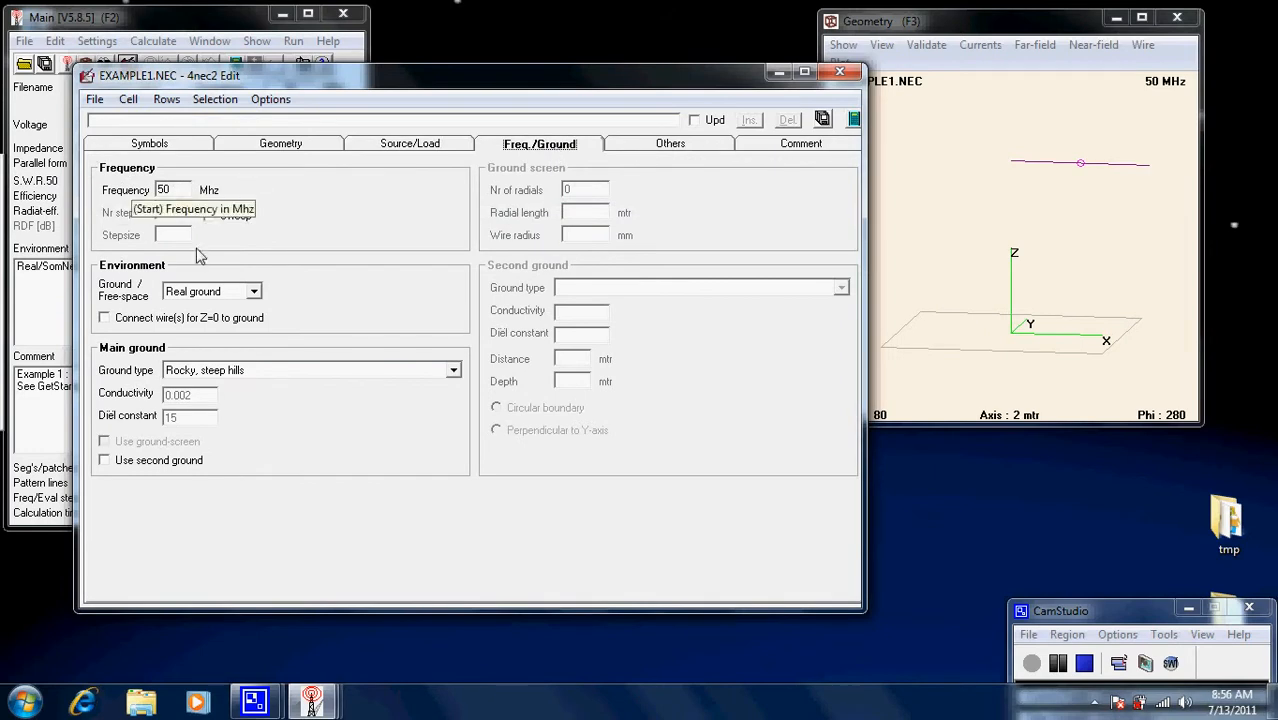
left_click(254, 292)
left_click(255, 294)
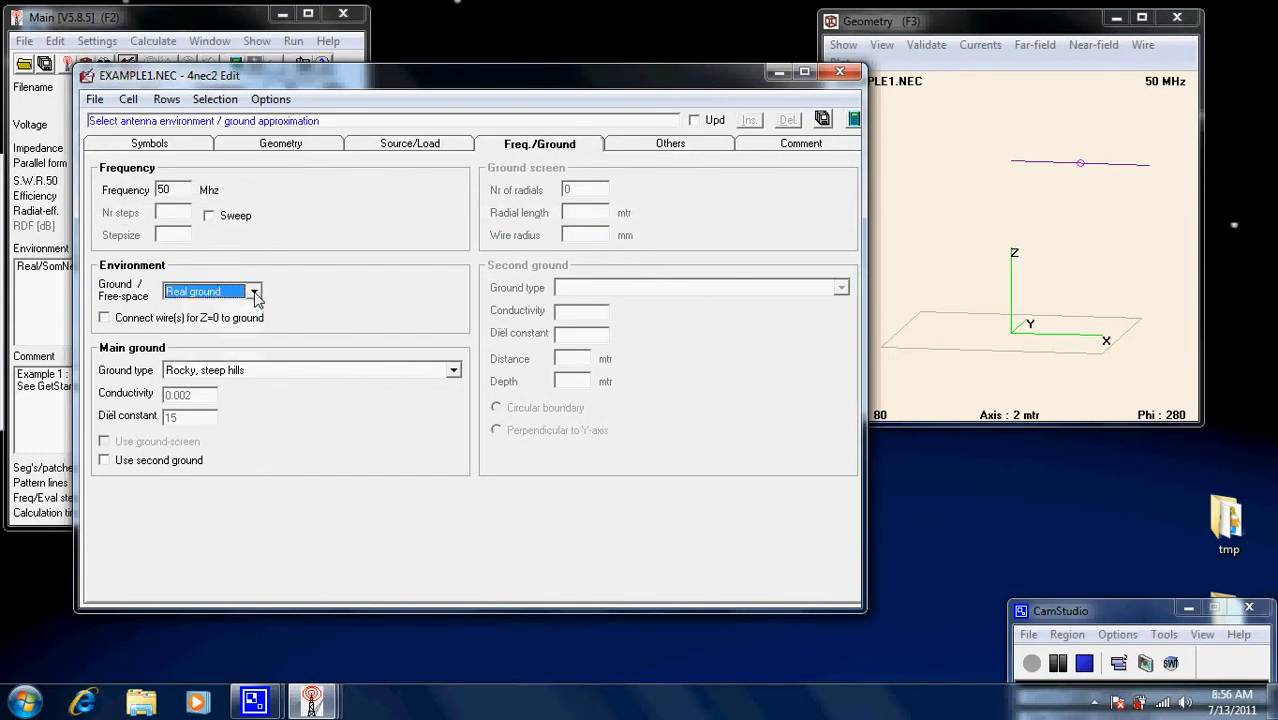
left_click(455, 372)
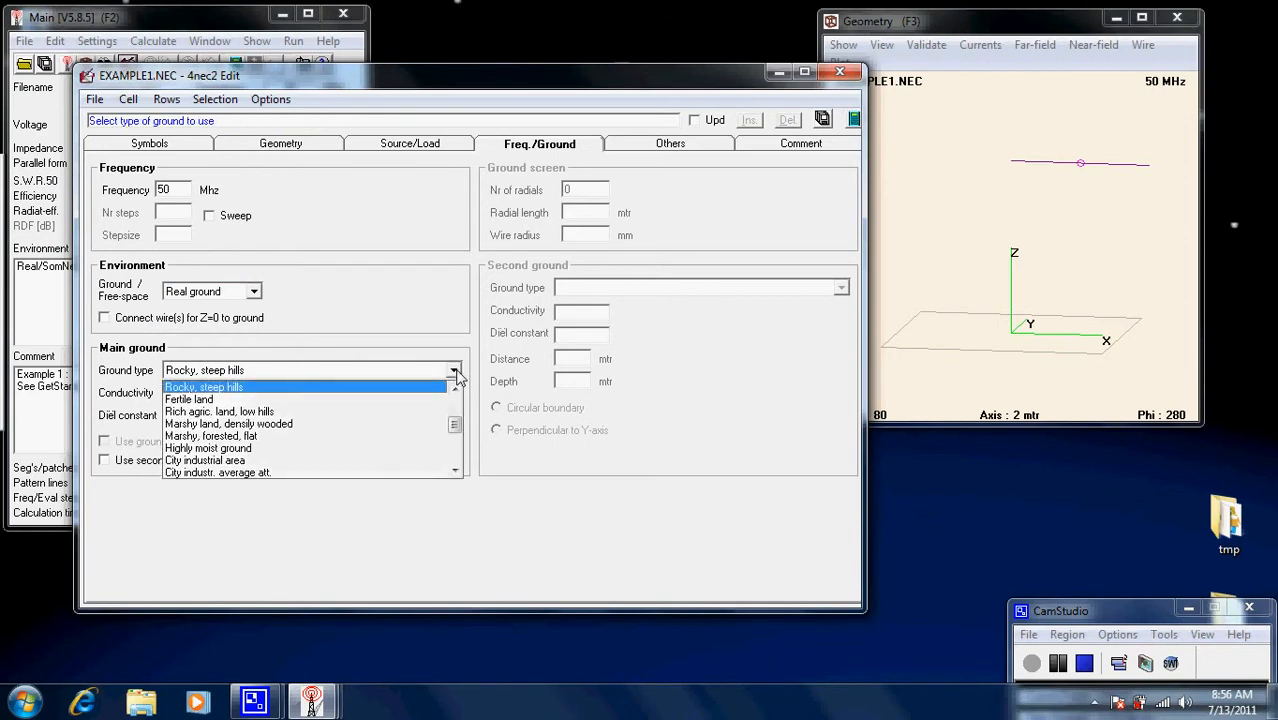
left_click(455, 372)
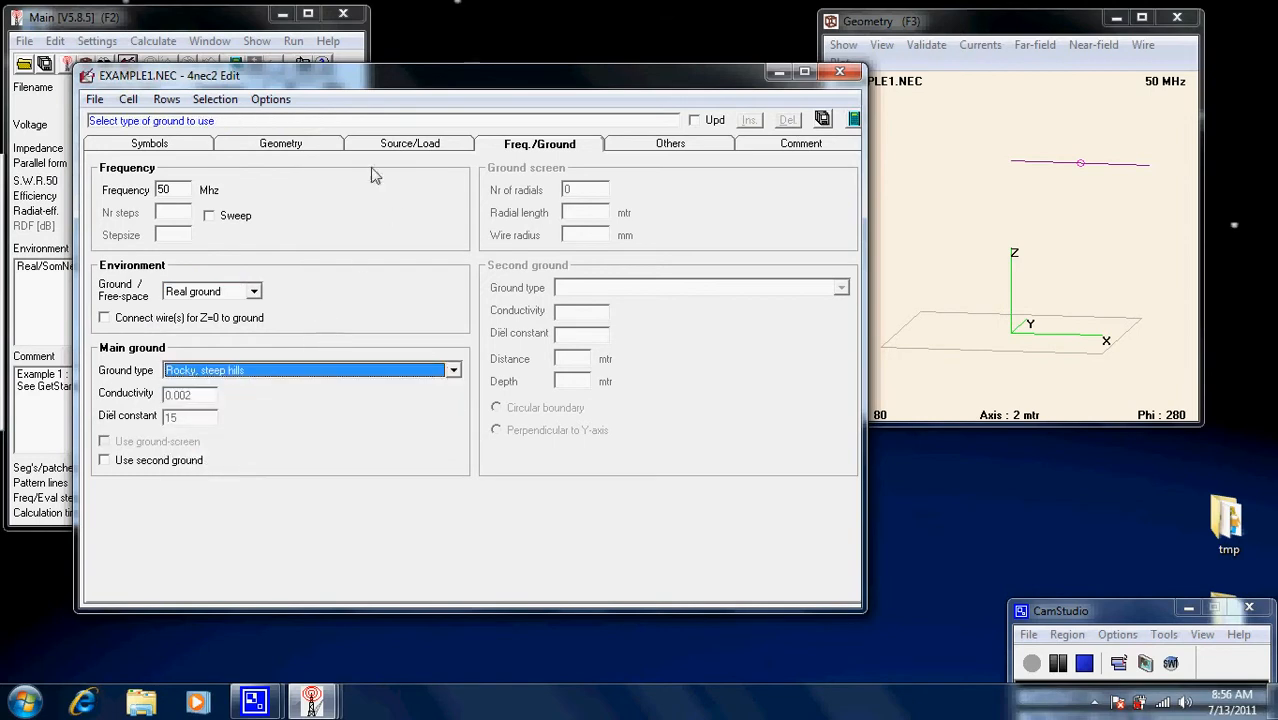
left_click(664, 149)
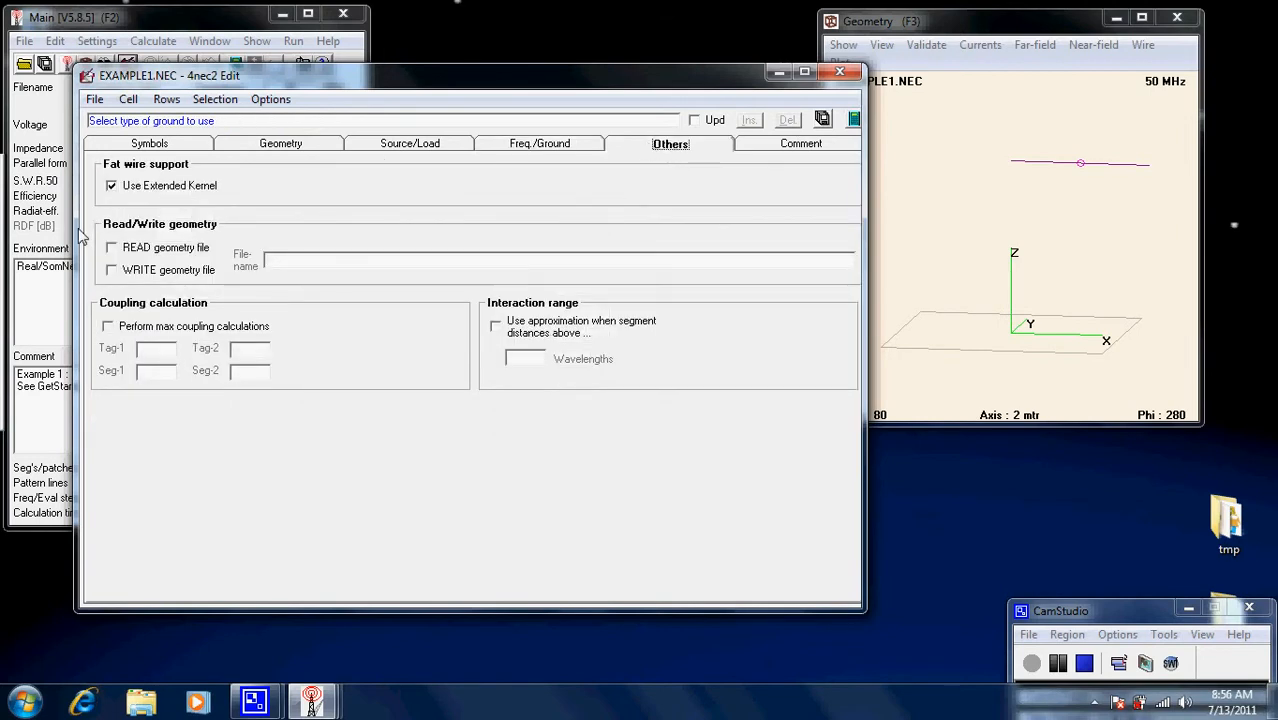
left_click(805, 145)
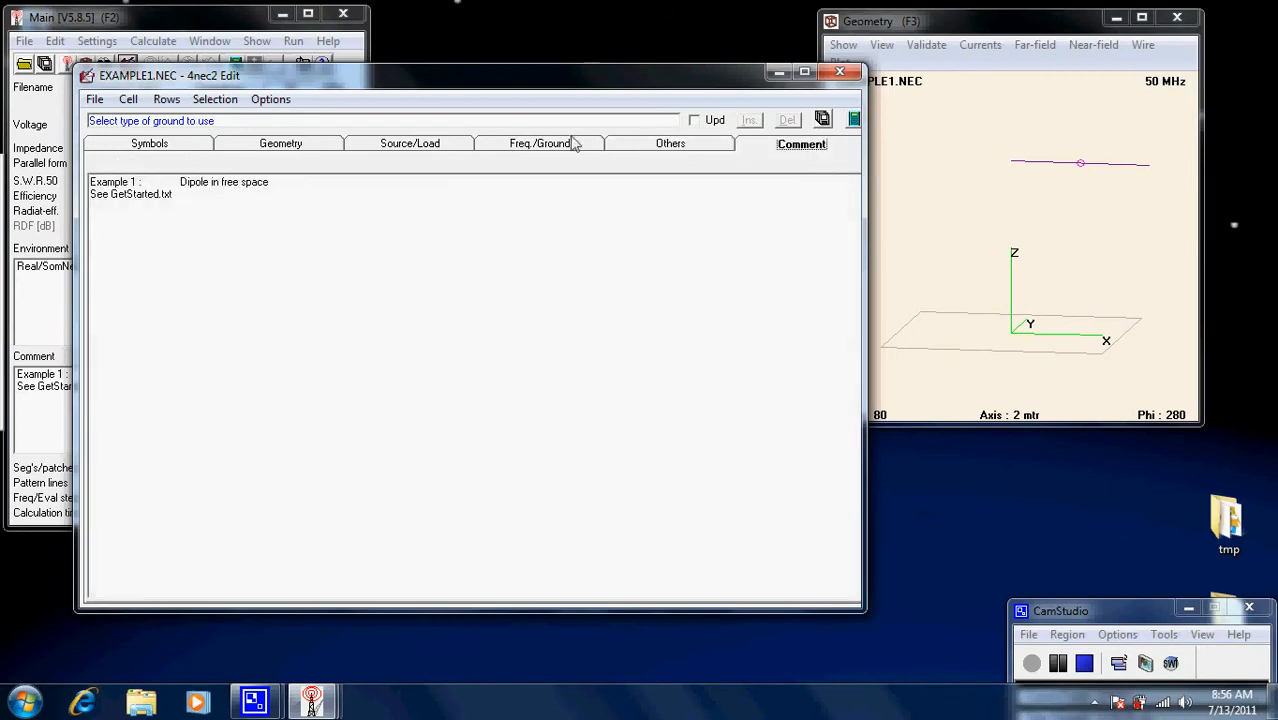
left_click(290, 146)
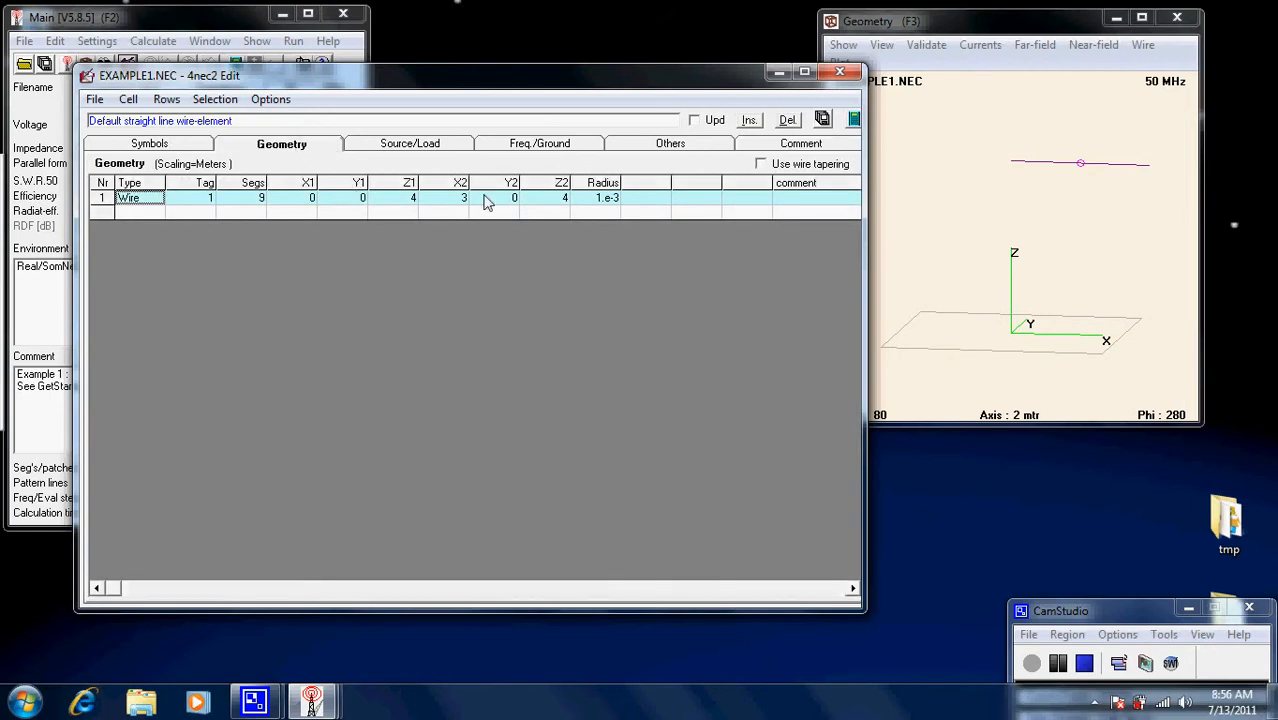
Add geometry row 2 as a straight wire with tag 2 and 9 segments.
left_click(130, 214)
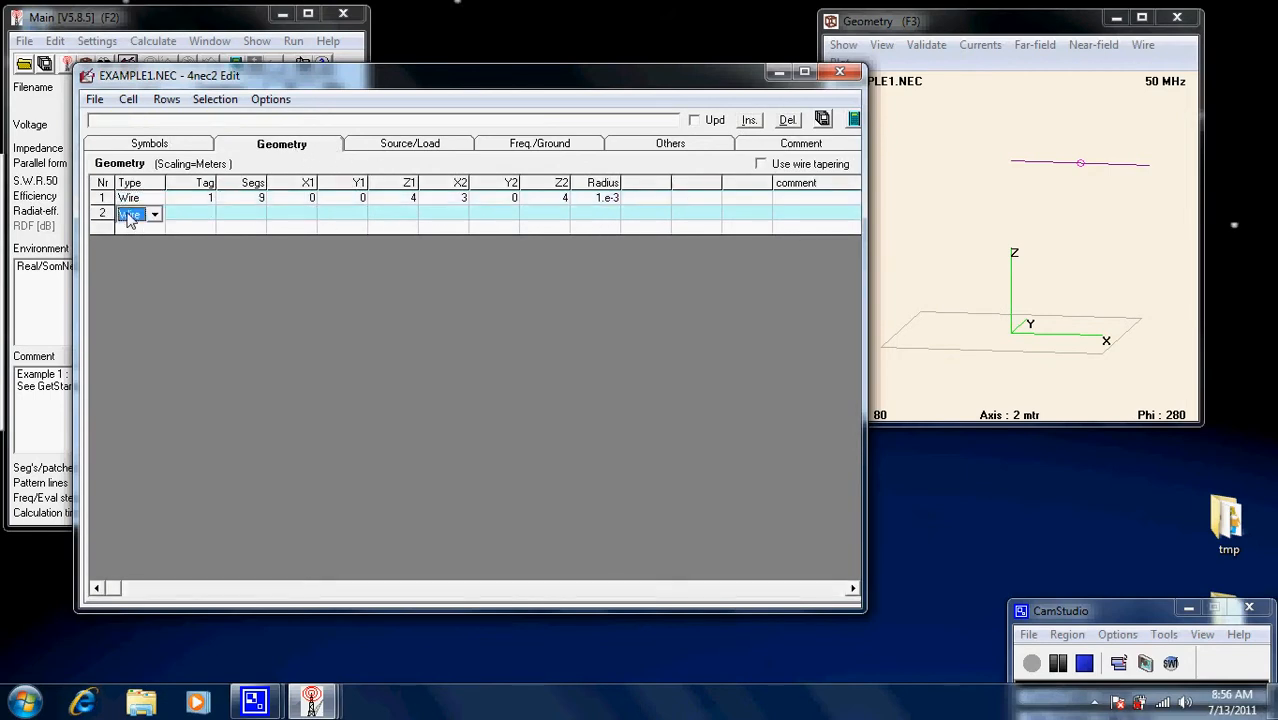
left_click(155, 214)
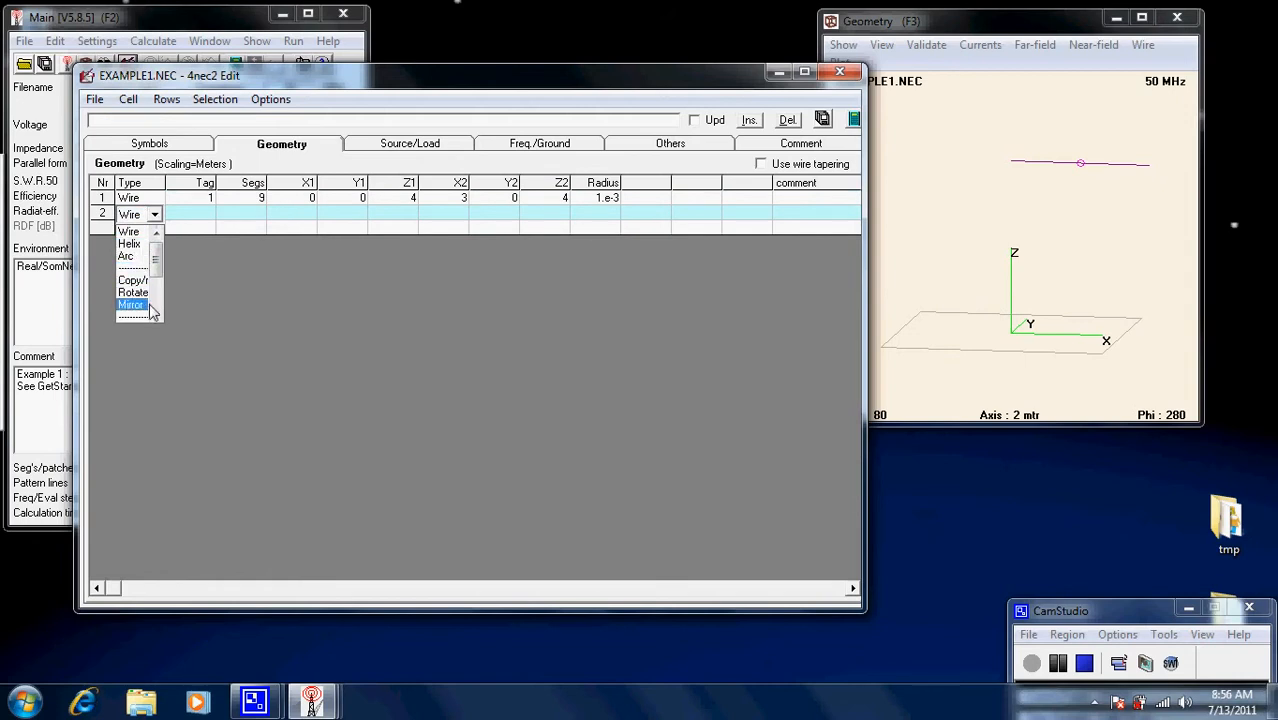
left_click(190, 213)
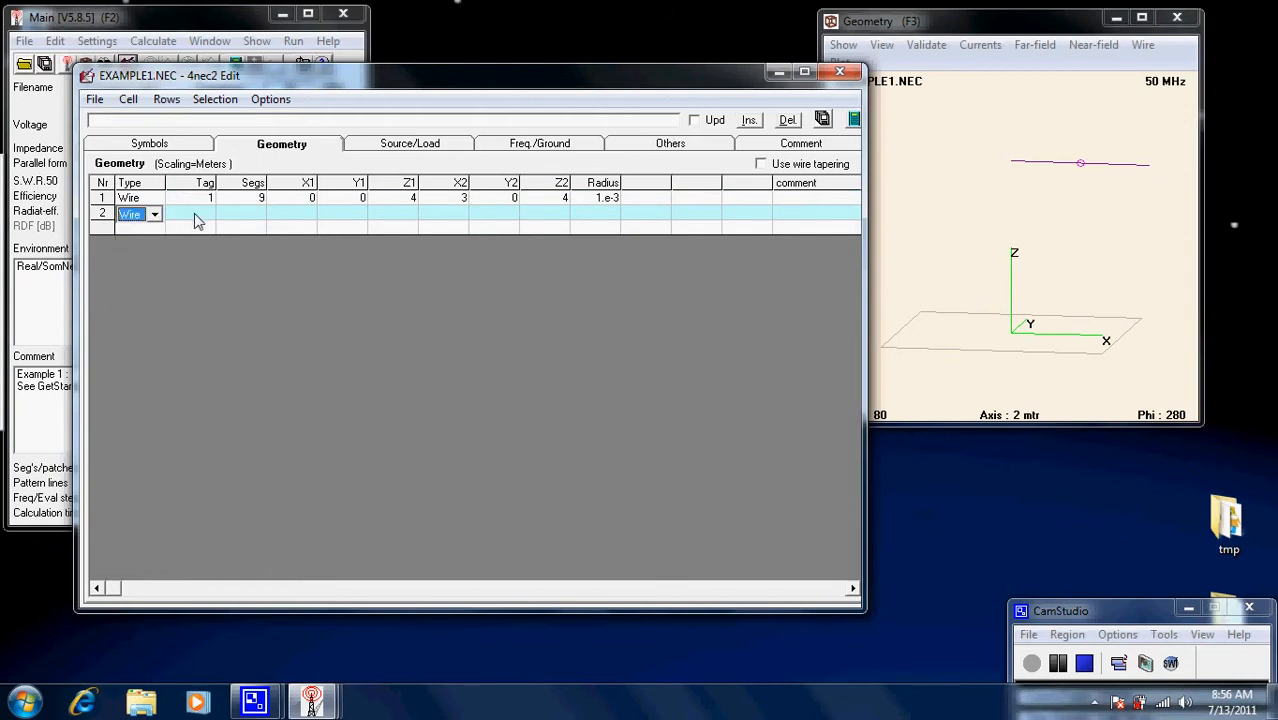
type("2")
left_click(264, 216)
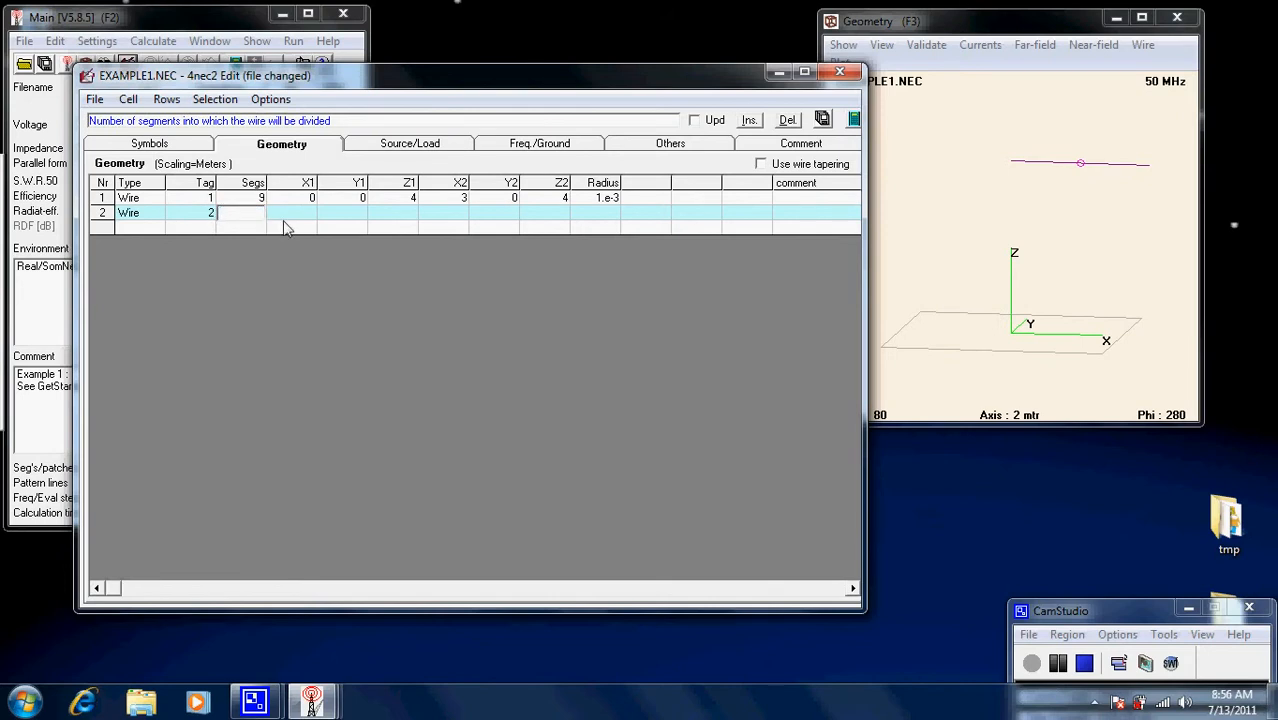
type("9")
Give wire 2 ends at (1,1,3) and (5,5,5) with radius 1e-3.
left_click(306, 217)
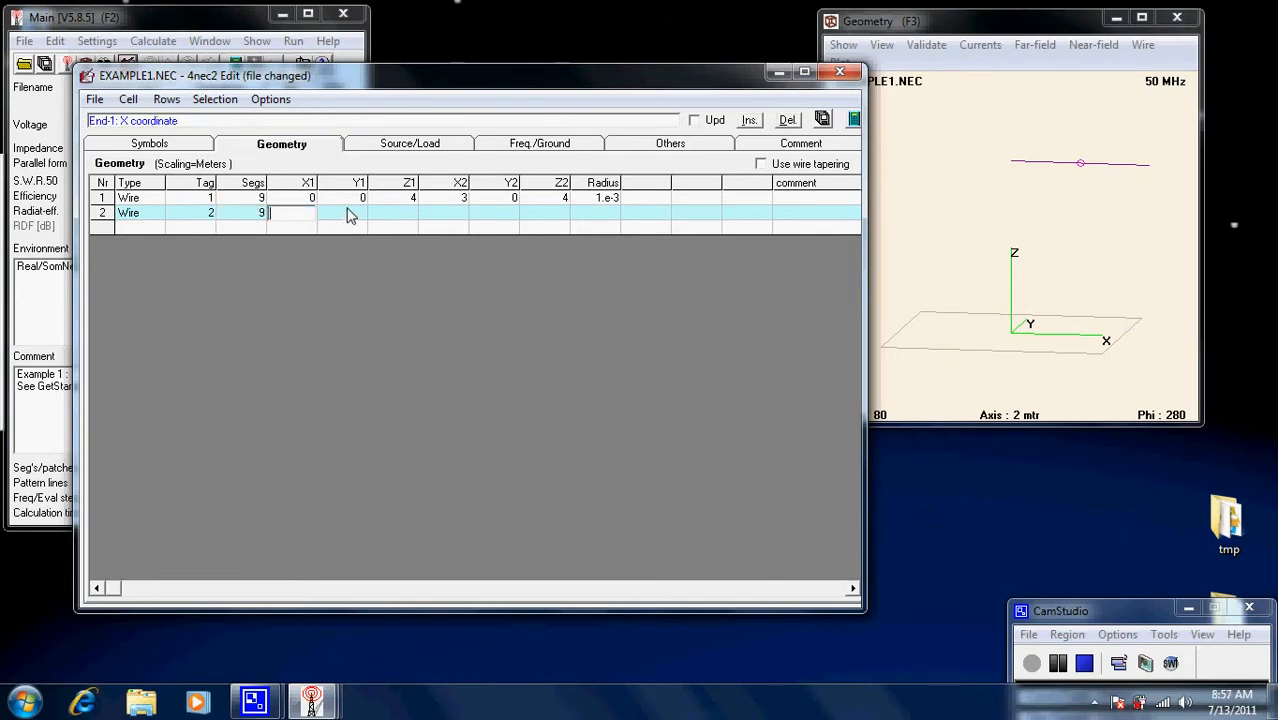
type("1")
left_click(364, 216)
type("1")
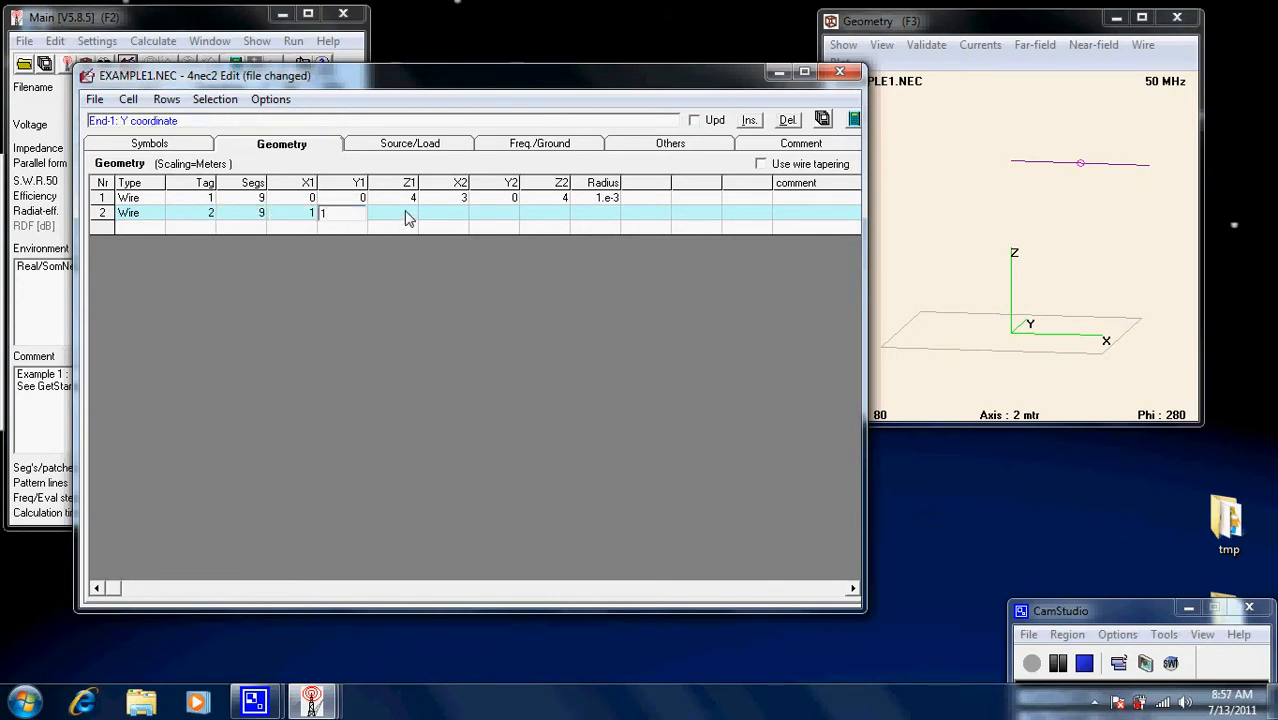
left_click(417, 217)
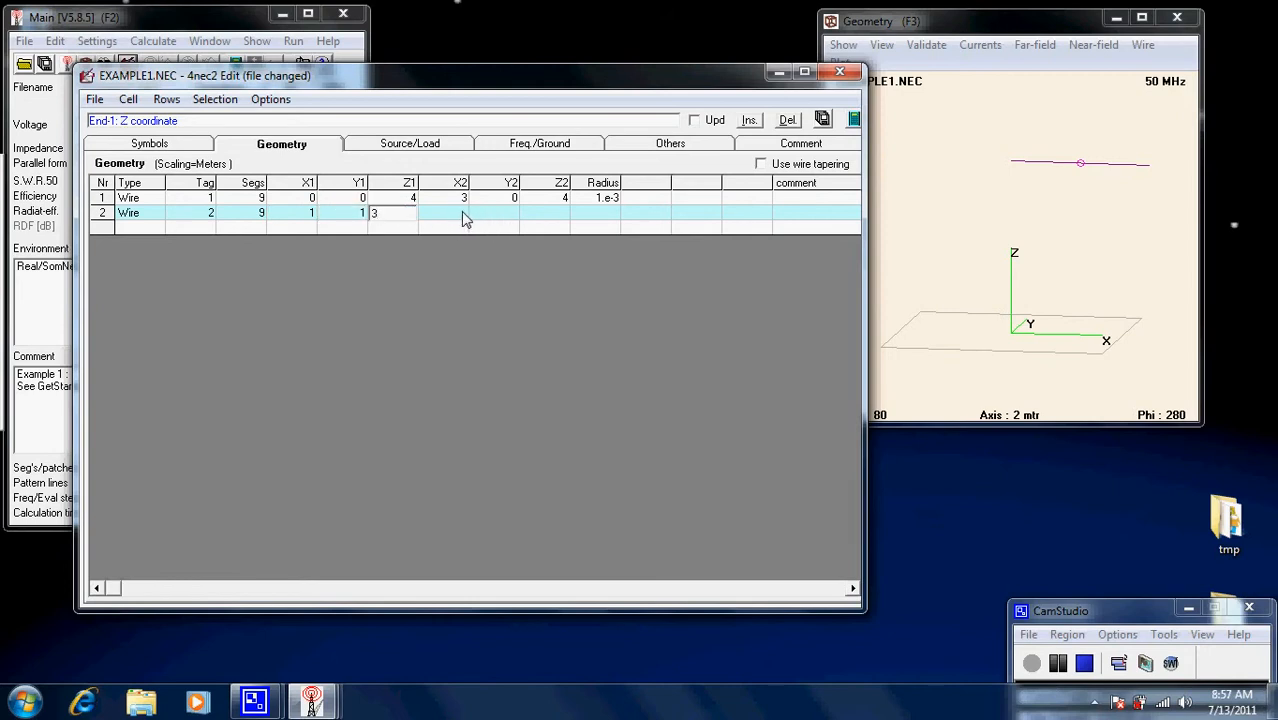
left_click(462, 217)
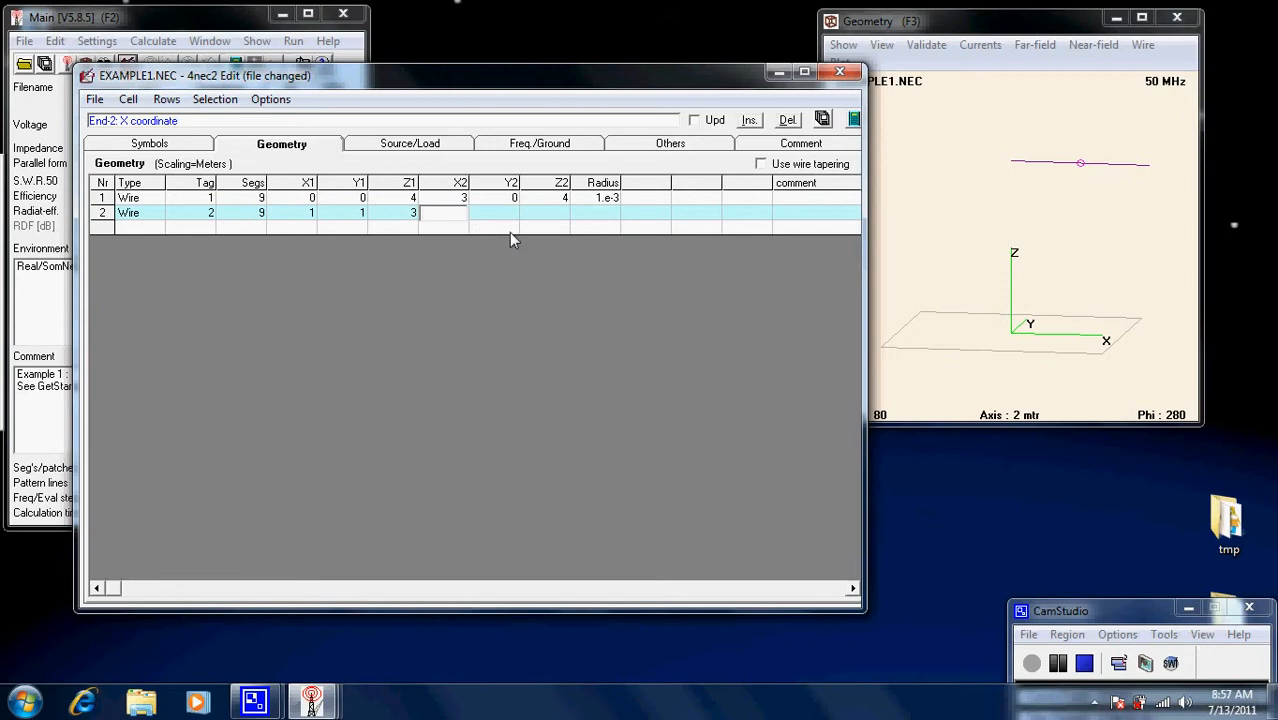
type("5")
key("Tab")
type("5")
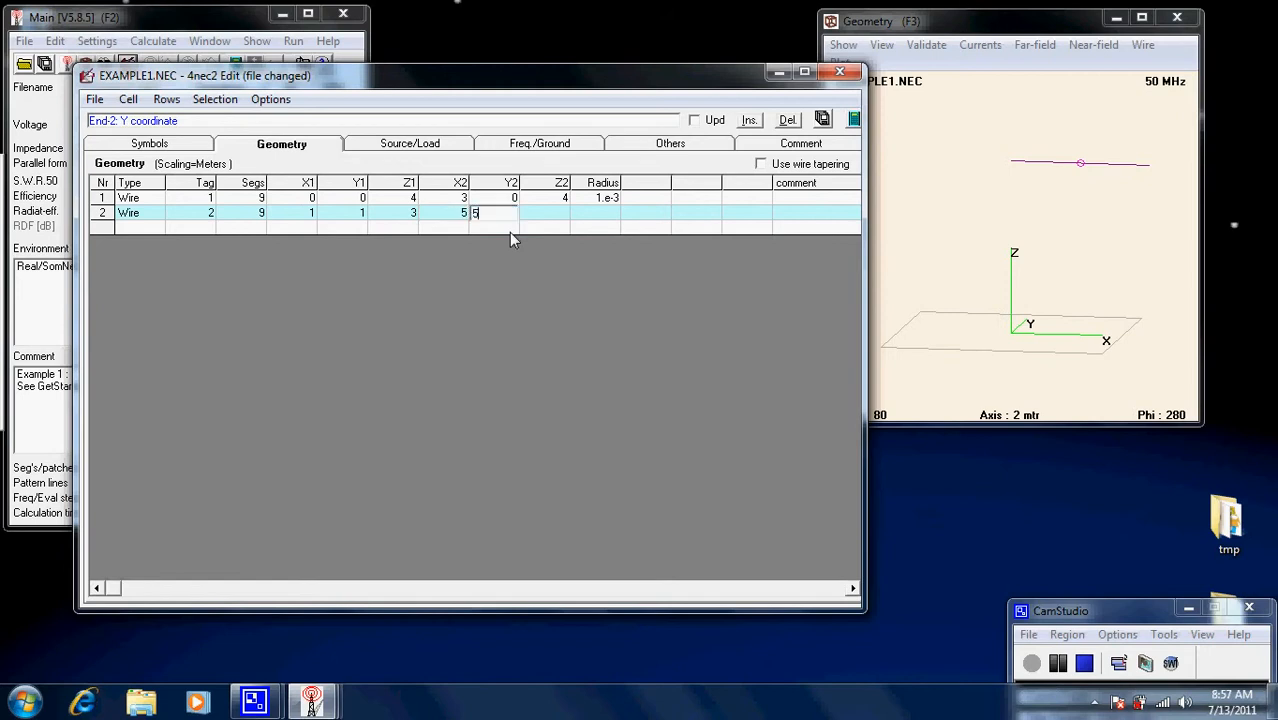
key("Tab")
type("5")
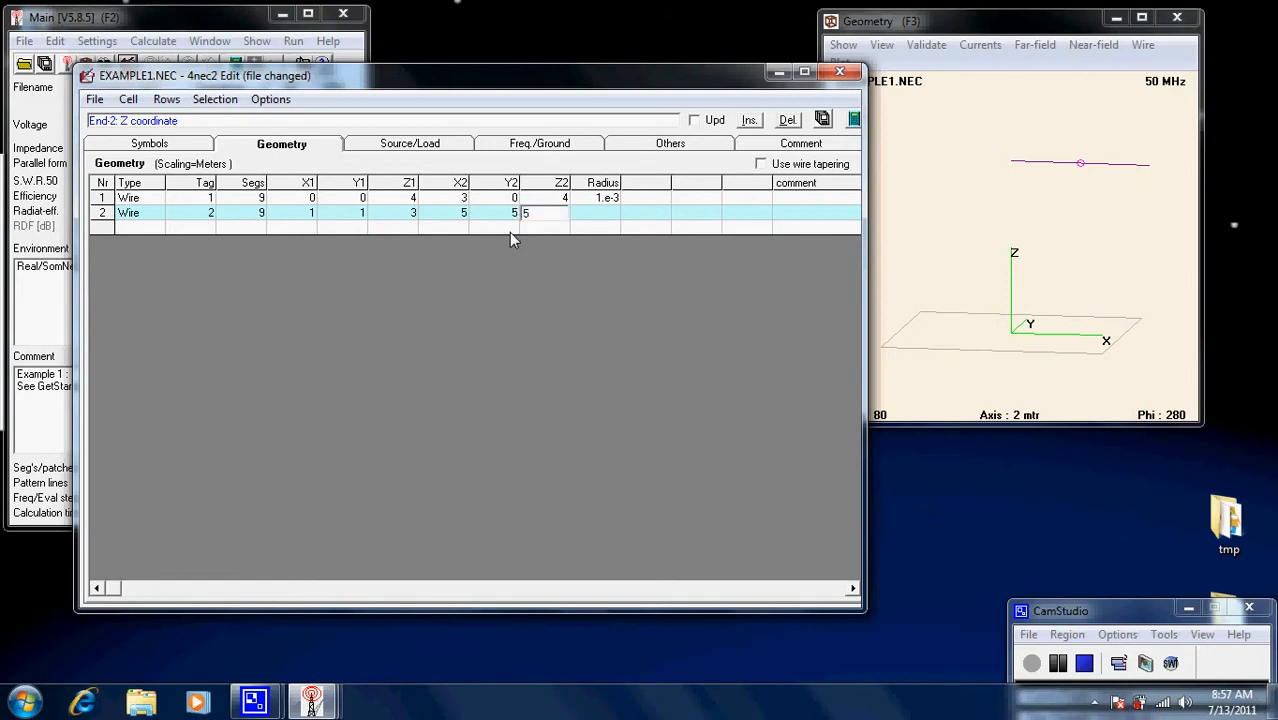
left_click(605, 218)
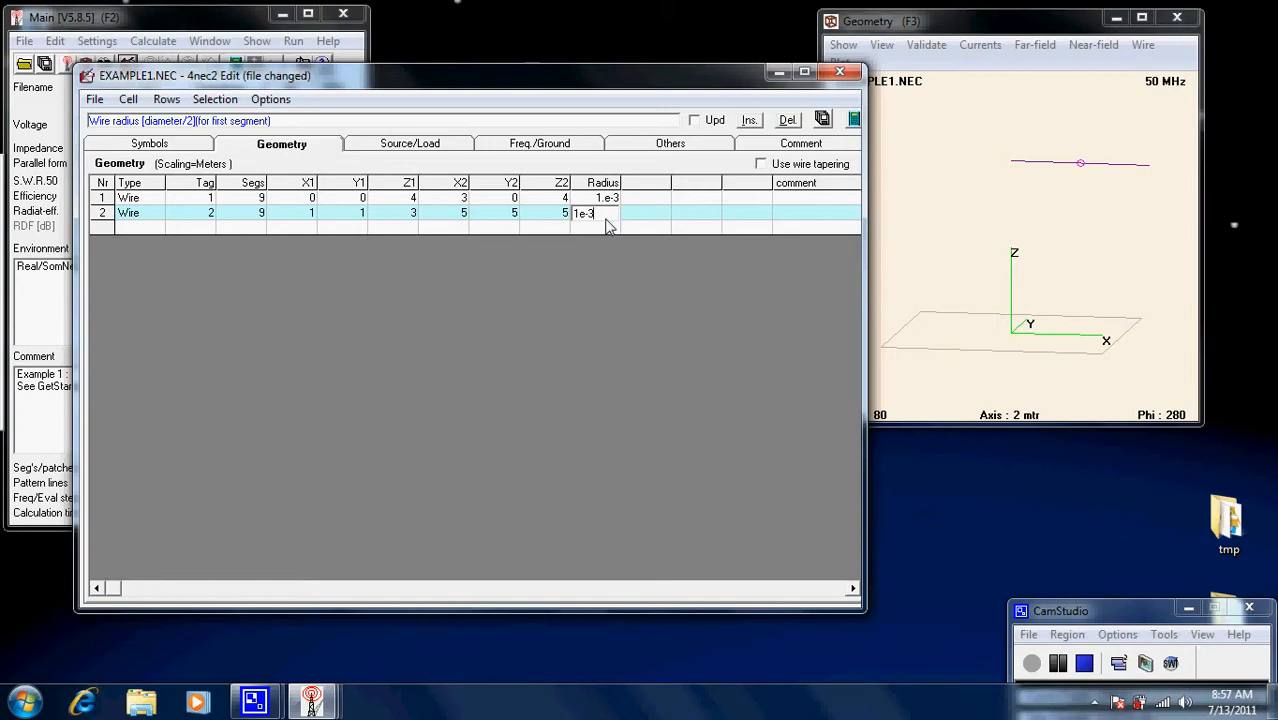
key("Return")
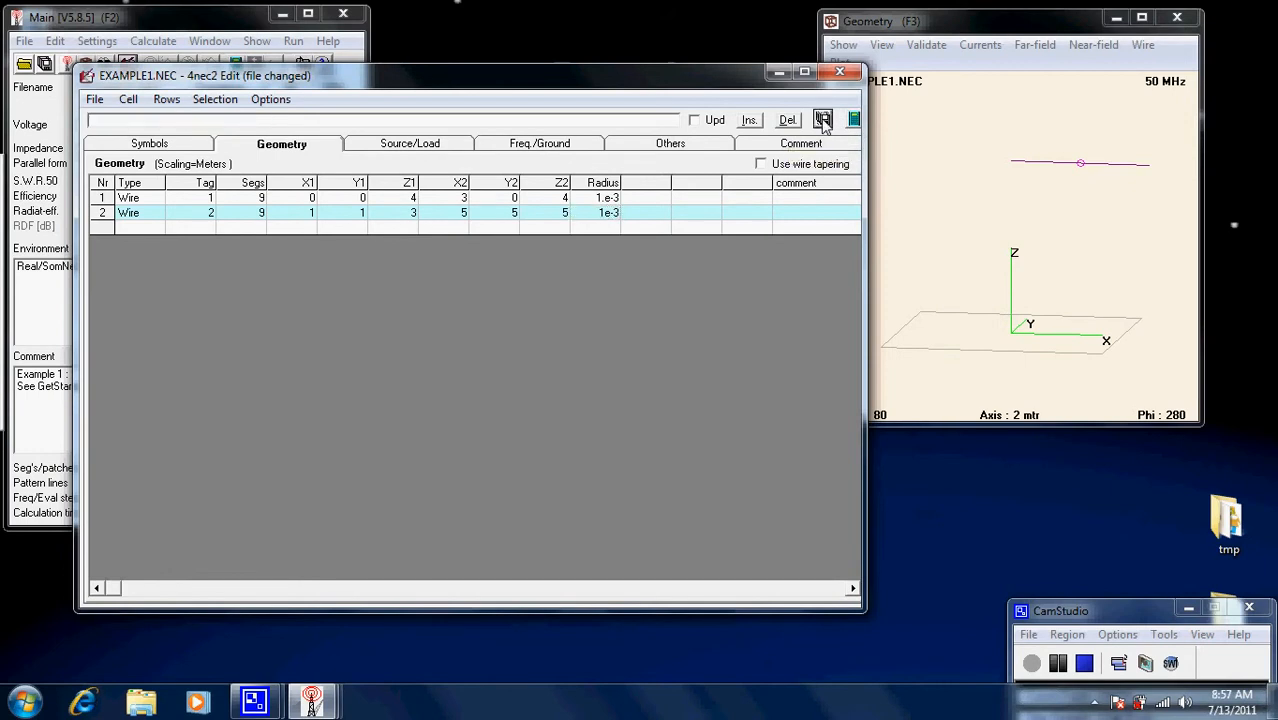
Save the model and generate the far-field pattern.
left_click(822, 120)
left_click(853, 121)
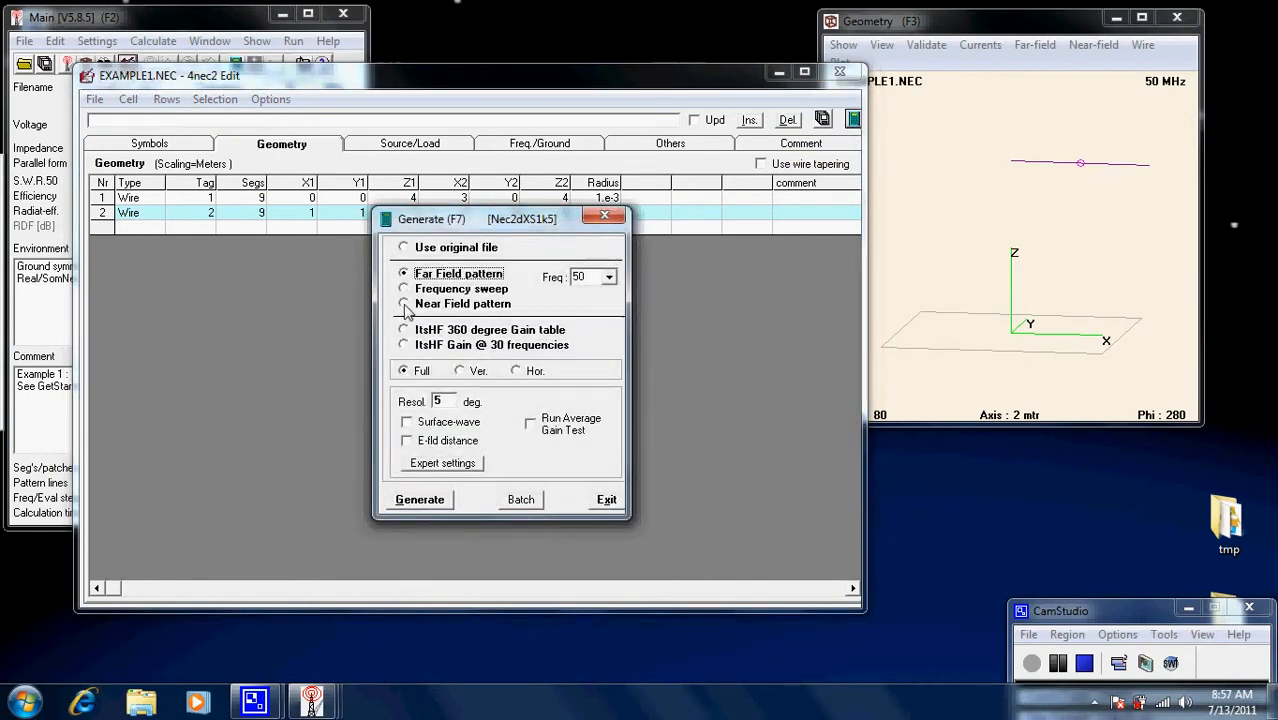
left_click(433, 497)
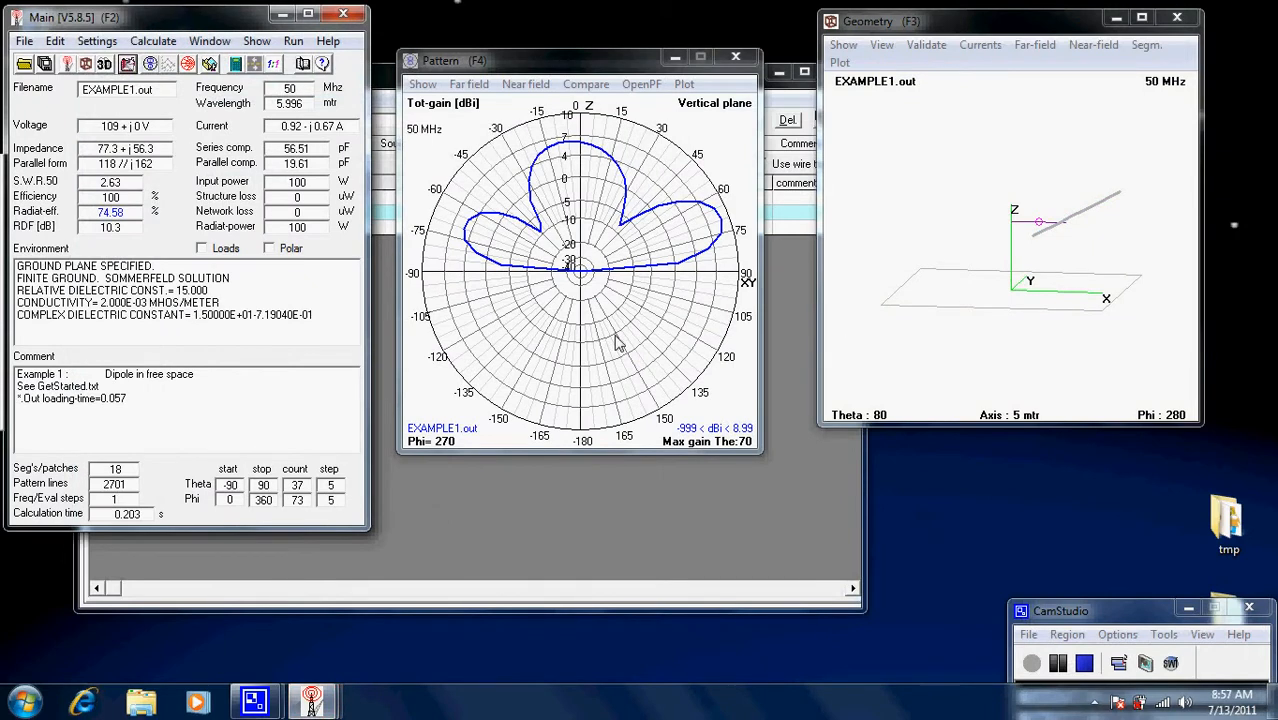
Return to the model editor and begin editing wire 2's end Z cell.
left_click_drag(1121, 255, 913, 248)
left_click(717, 490)
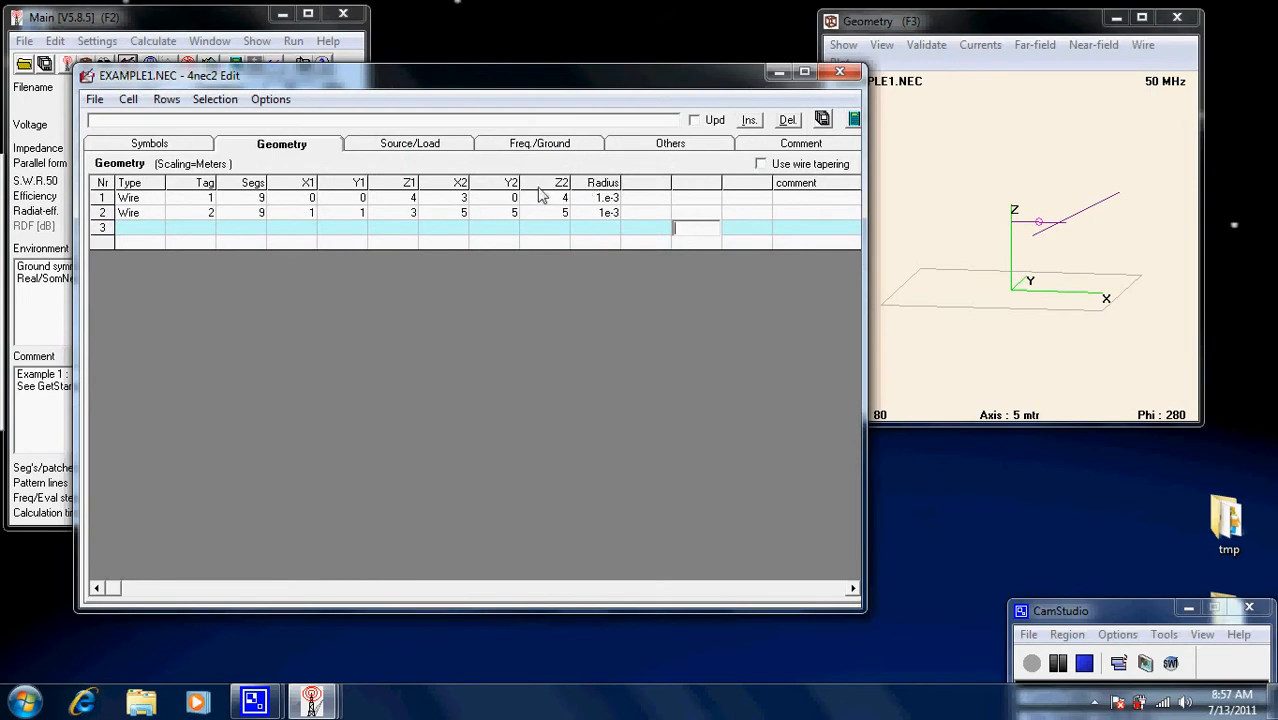
left_click(566, 220)
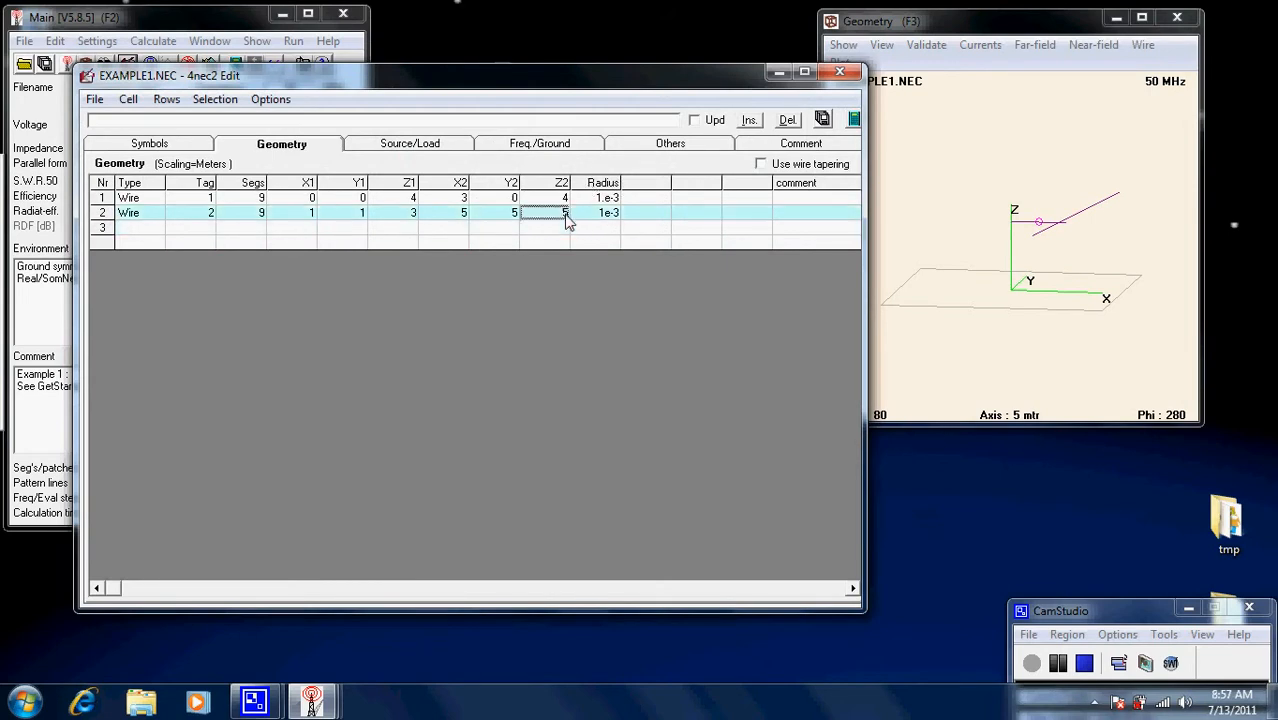
left_click(567, 222)
Define the symbol height1 = 7 on the Symbols page.
left_click(170, 144)
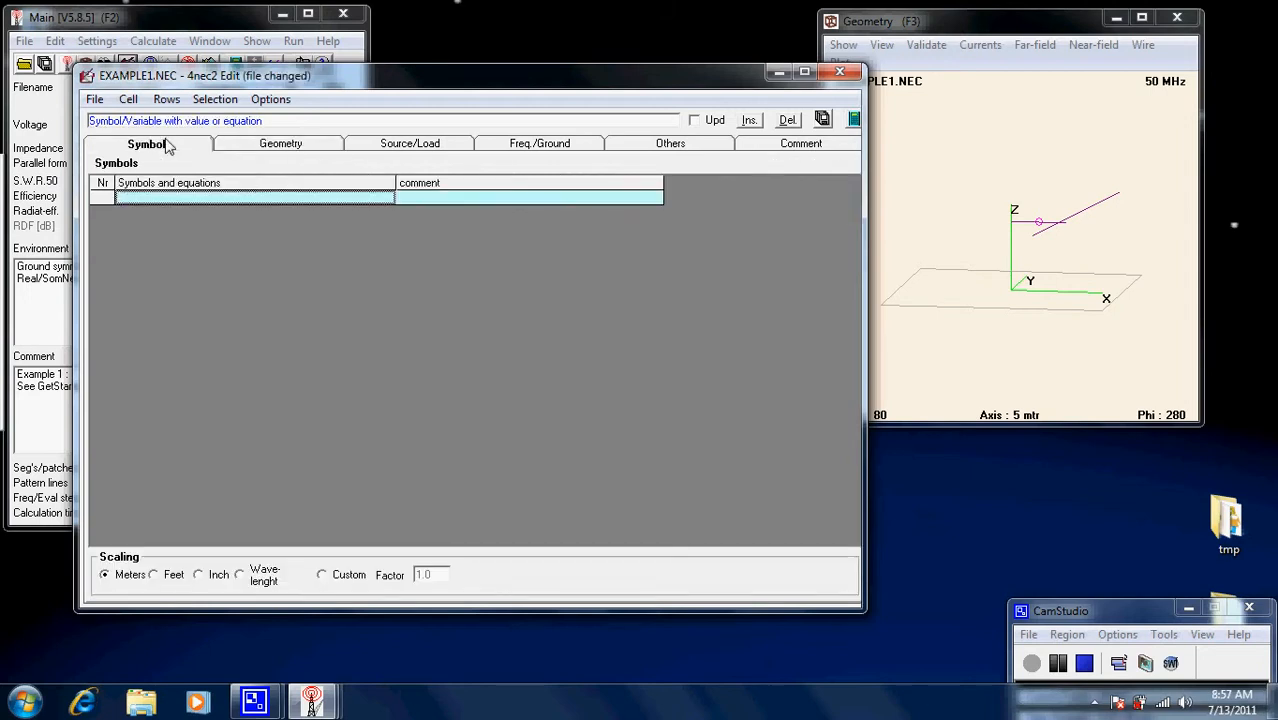
left_click(203, 201)
type("he")
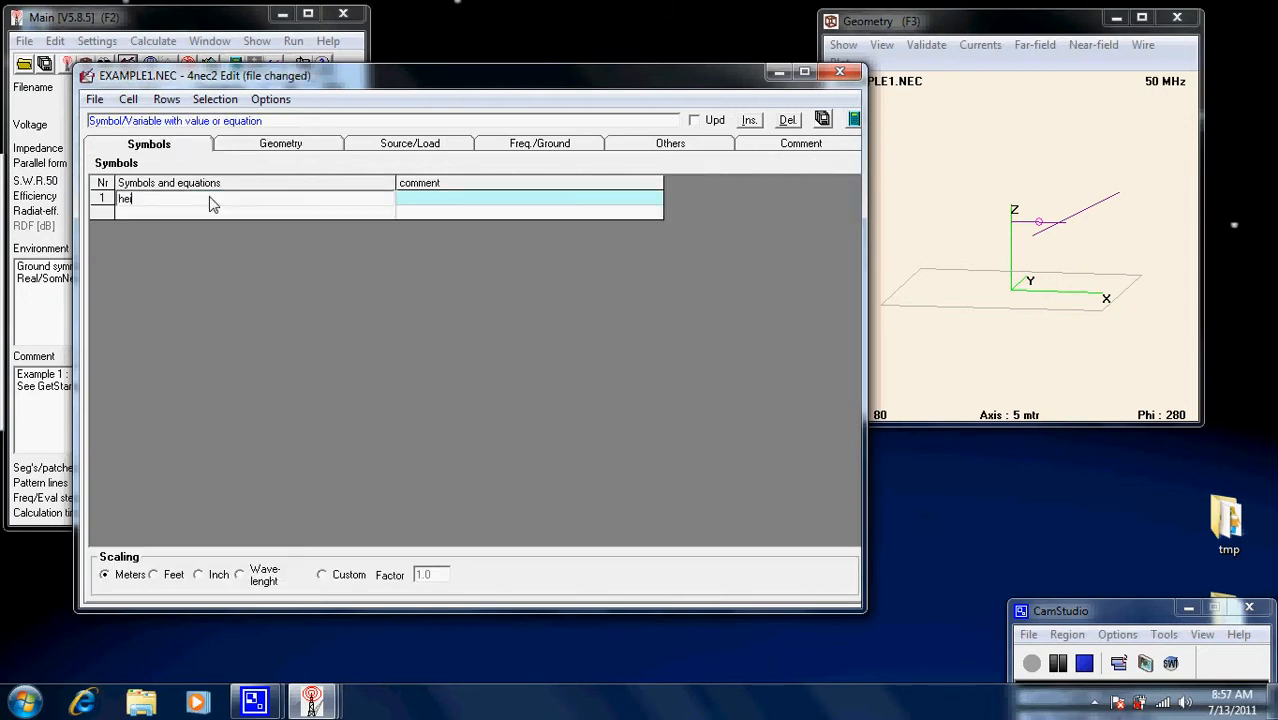
type("ight1=7")
key("Return")
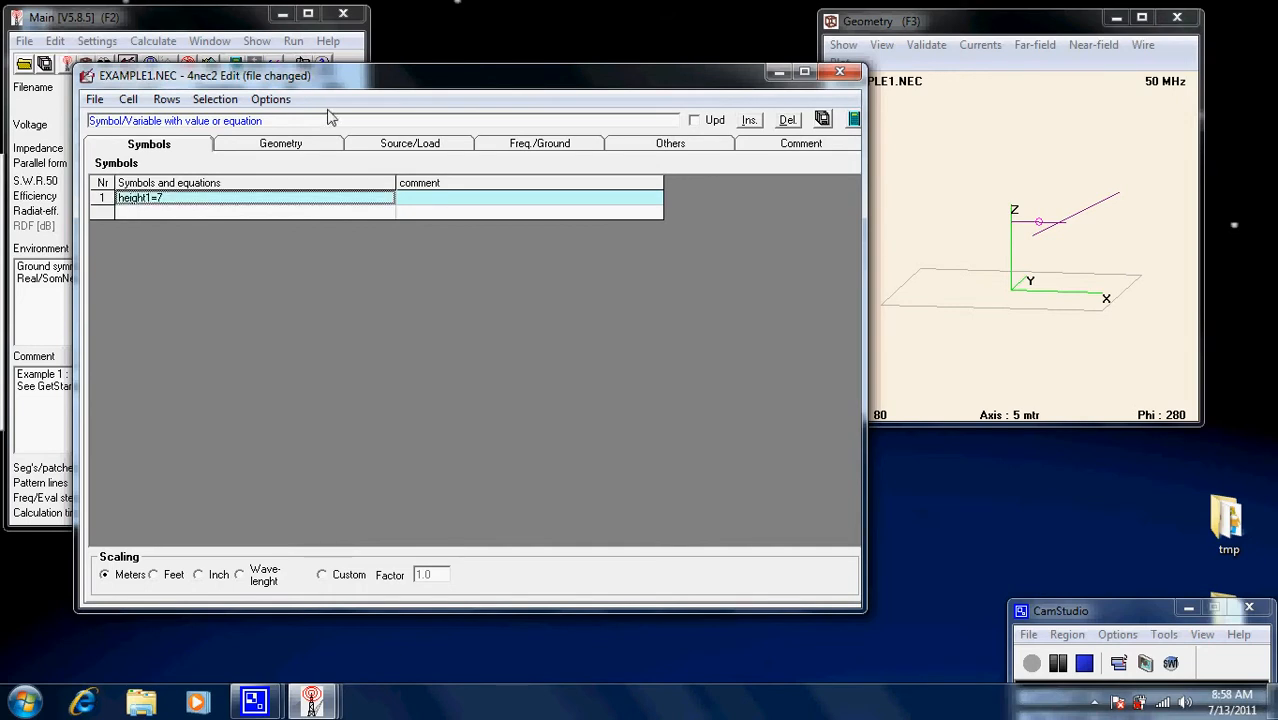
Save the model and generate the far-field pattern.
left_click(823, 120)
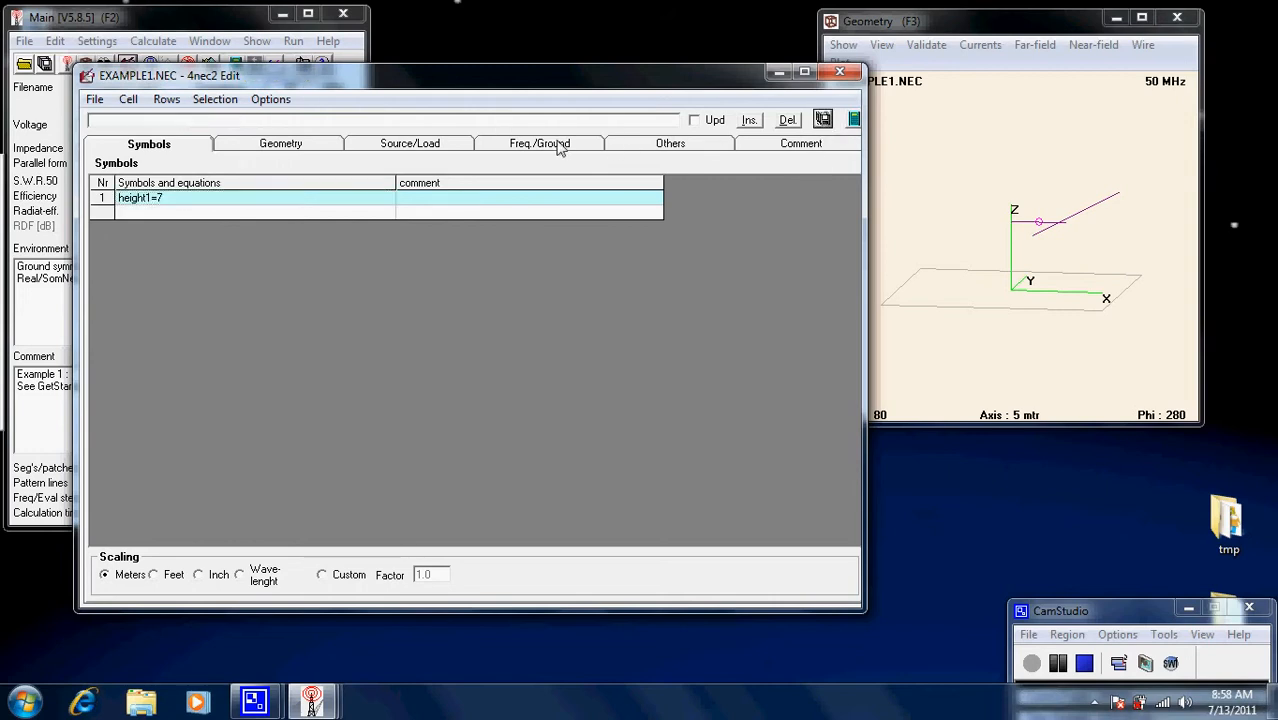
left_click(853, 120)
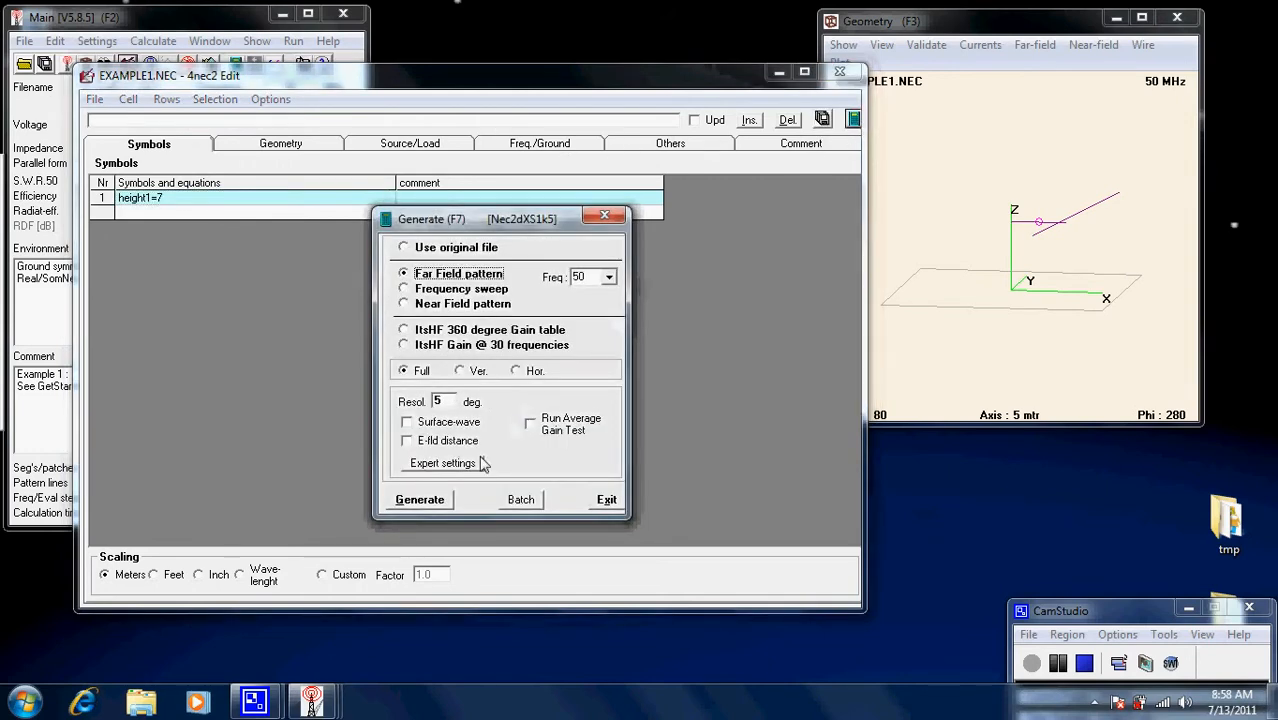
left_click(425, 497)
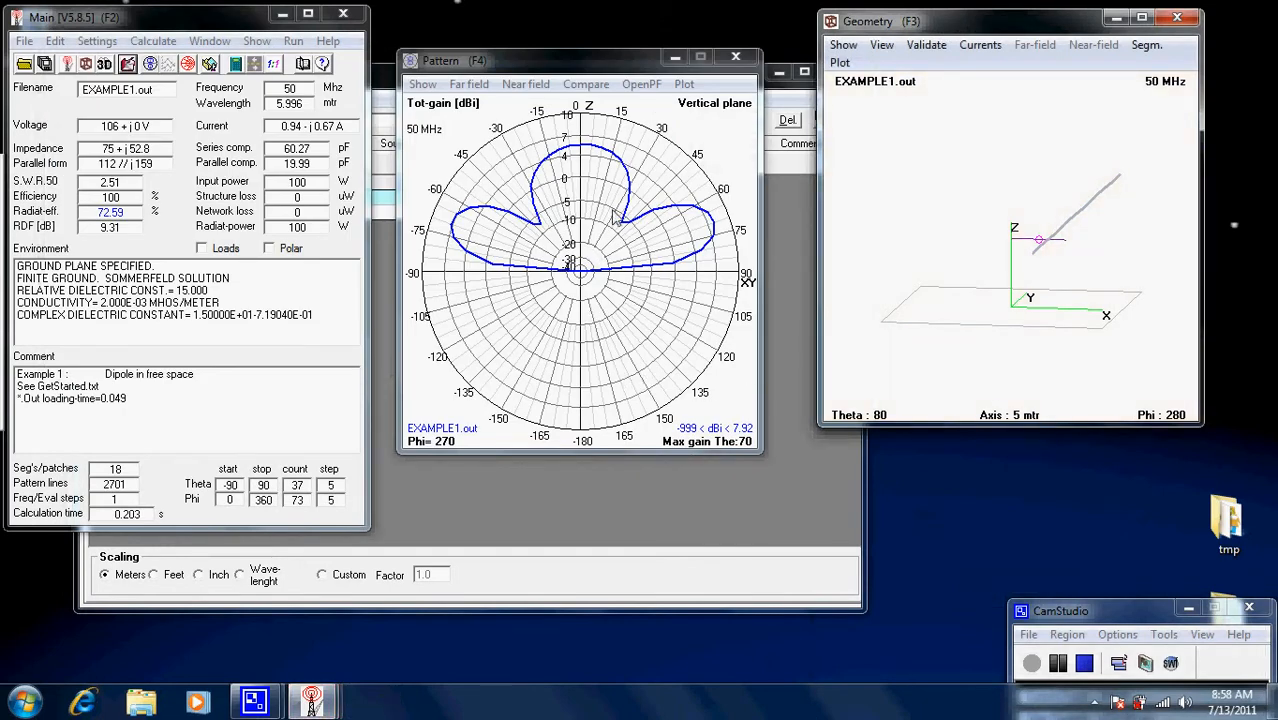
Change the height1 symbol from 7 to 6.
left_click(780, 227)
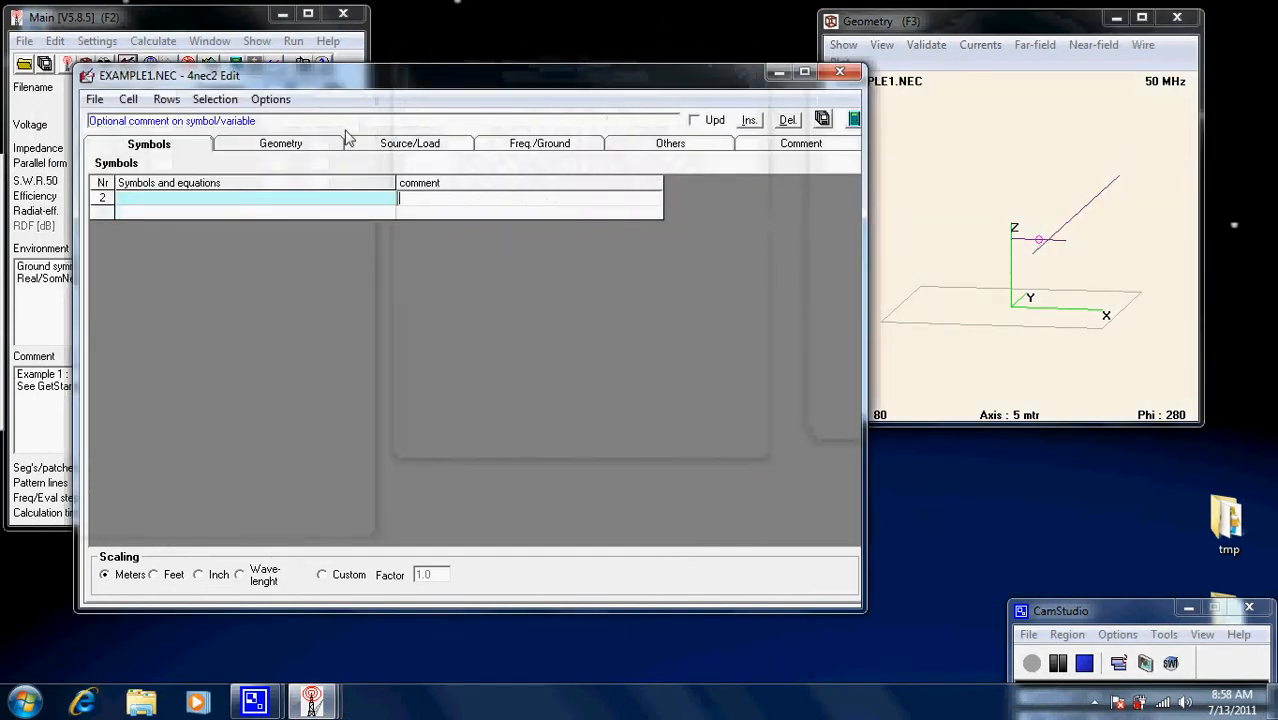
left_click(270, 145)
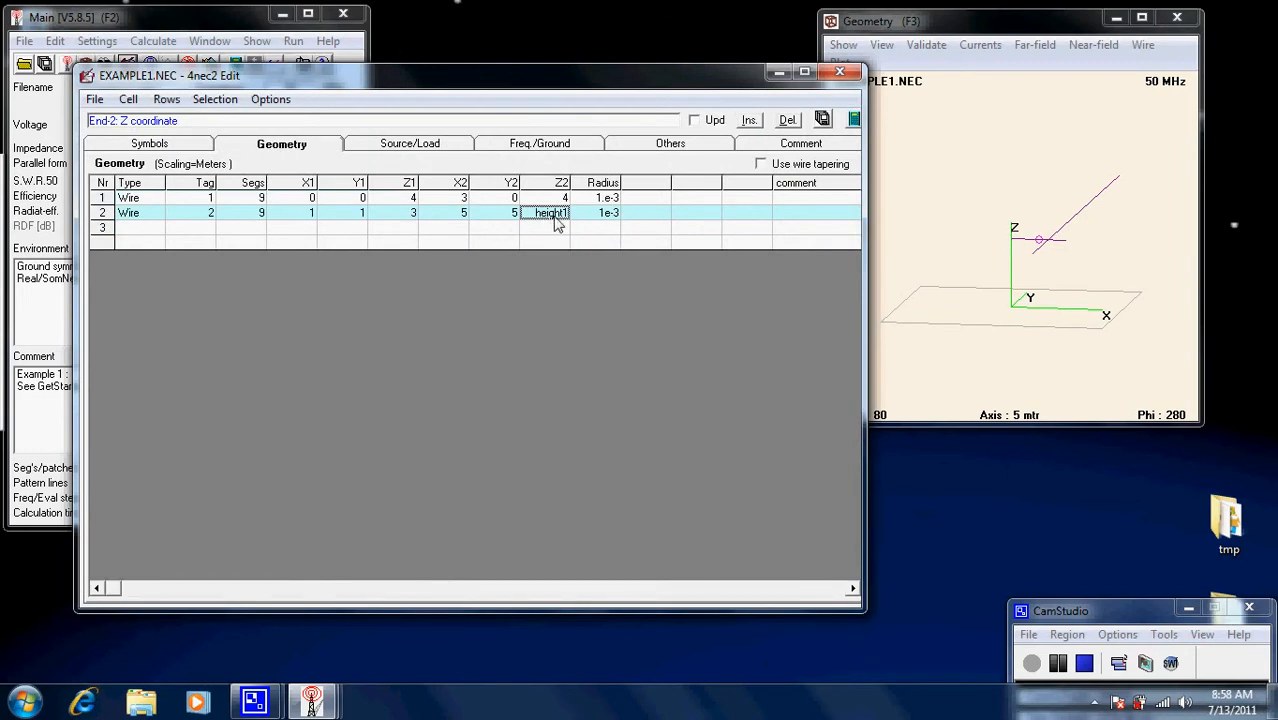
left_click(183, 150)
left_click(107, 184)
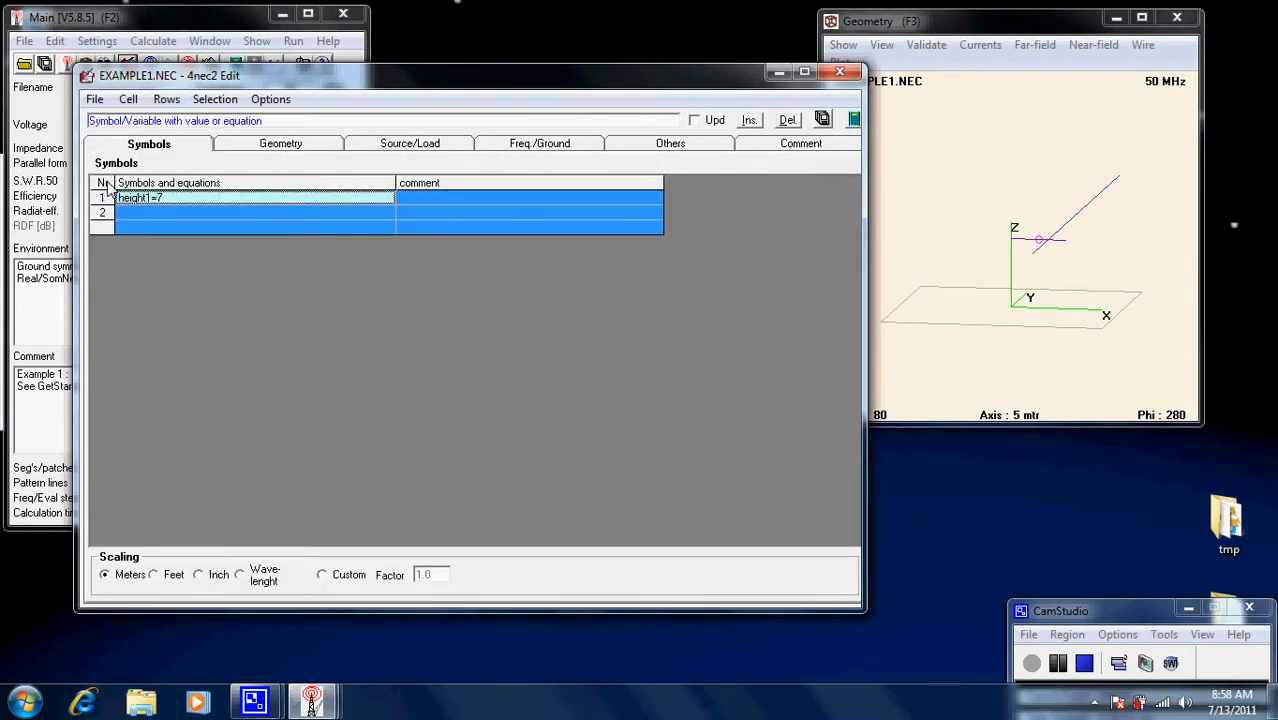
left_click(171, 200)
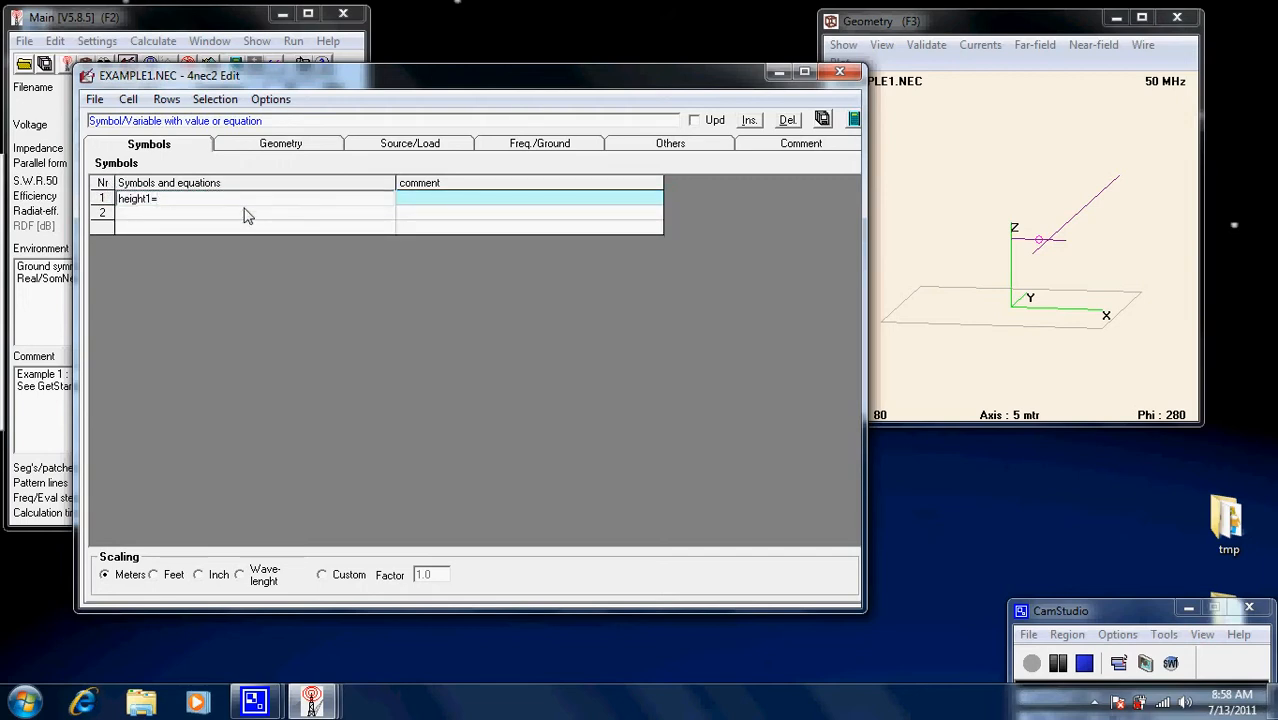
key("Return")
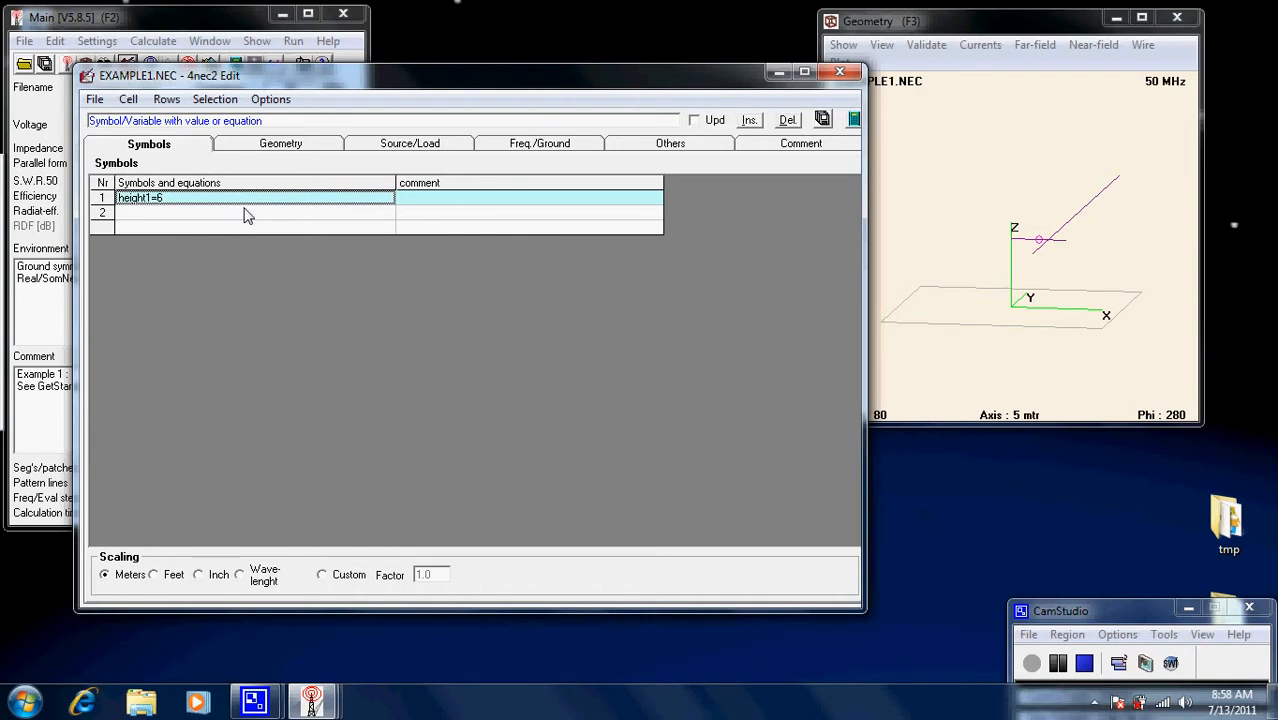
Set wire 1's end Z coordinate to height1 and save the model.
left_click(321, 150)
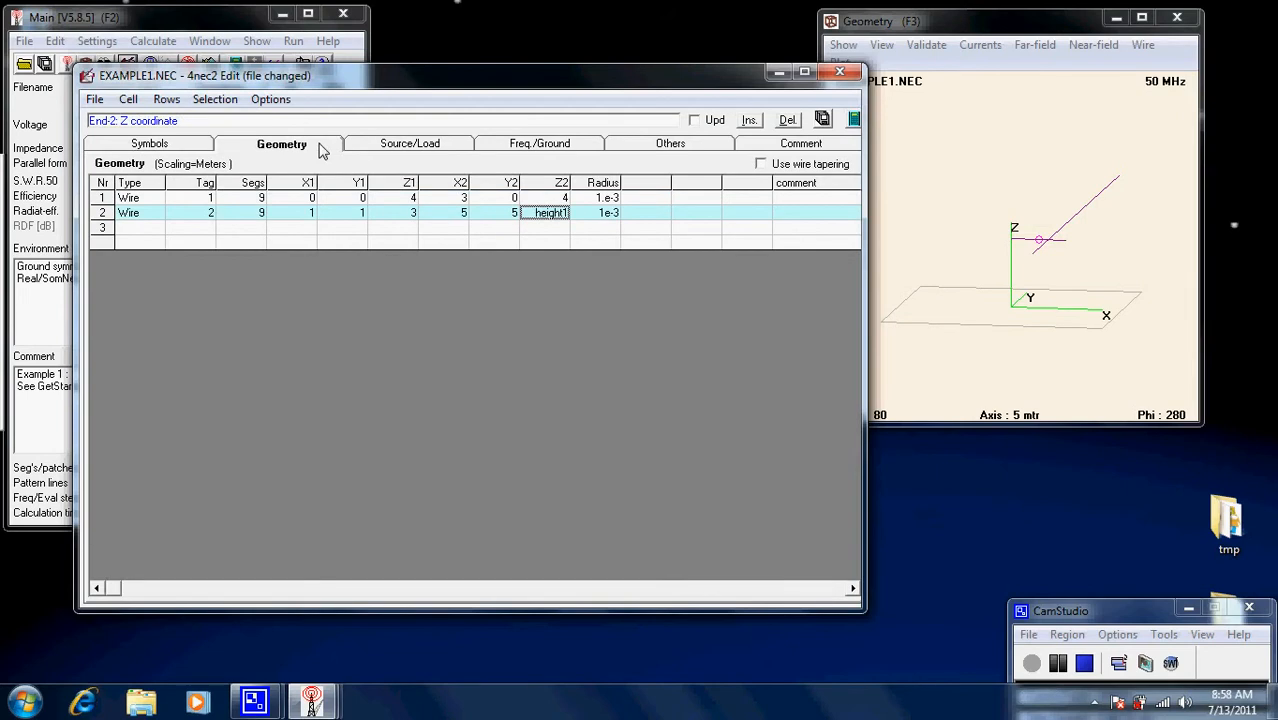
left_click(563, 198)
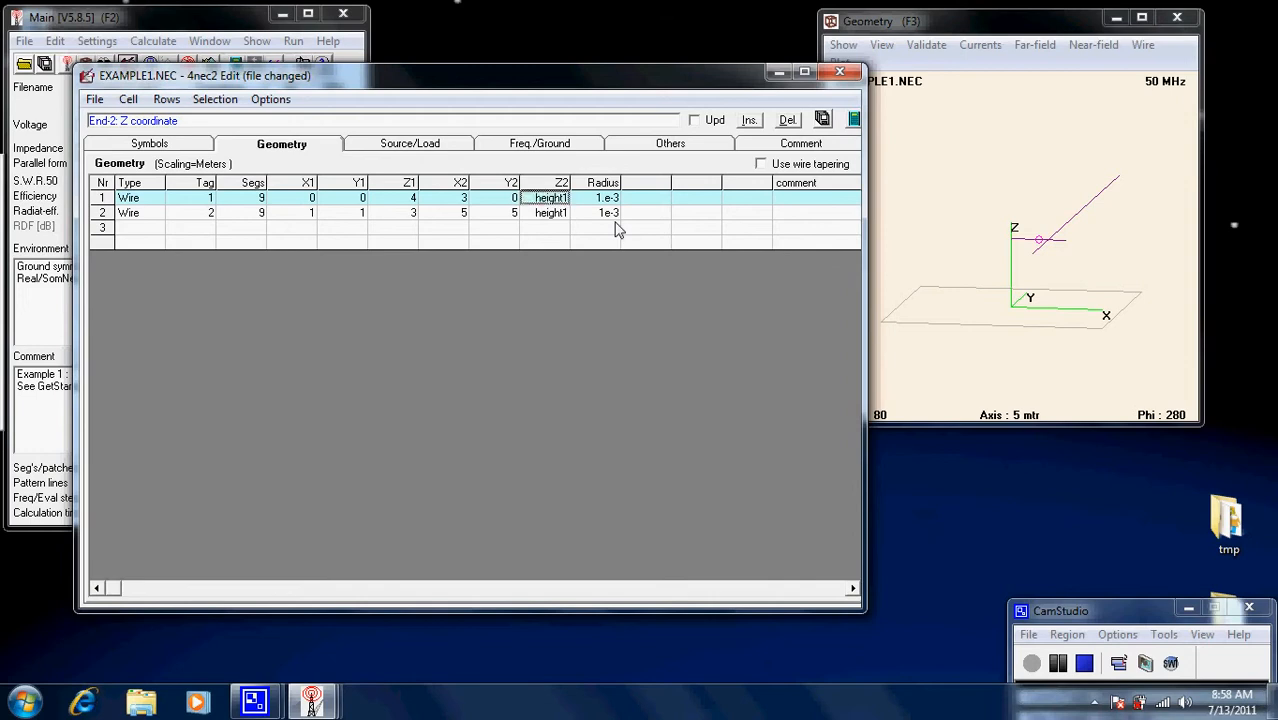
key("Return")
left_click(822, 119)
left_click(183, 143)
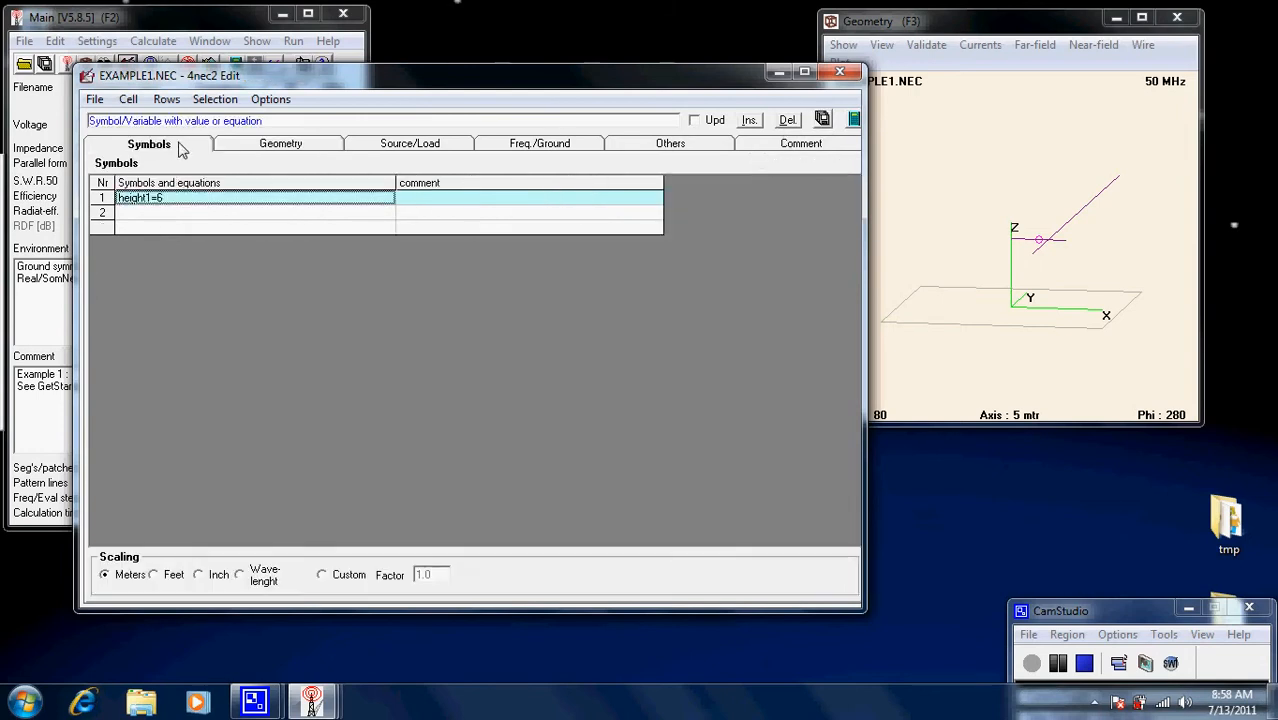
left_click(328, 148)
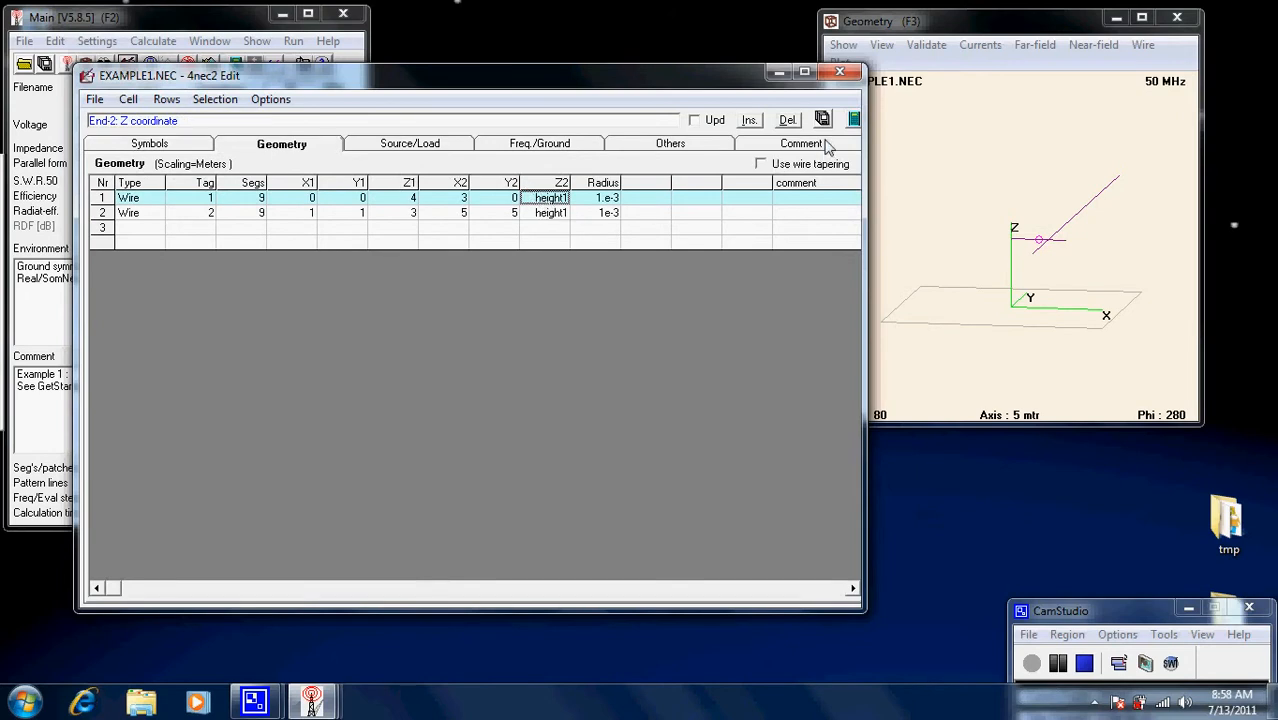
left_click(853, 119)
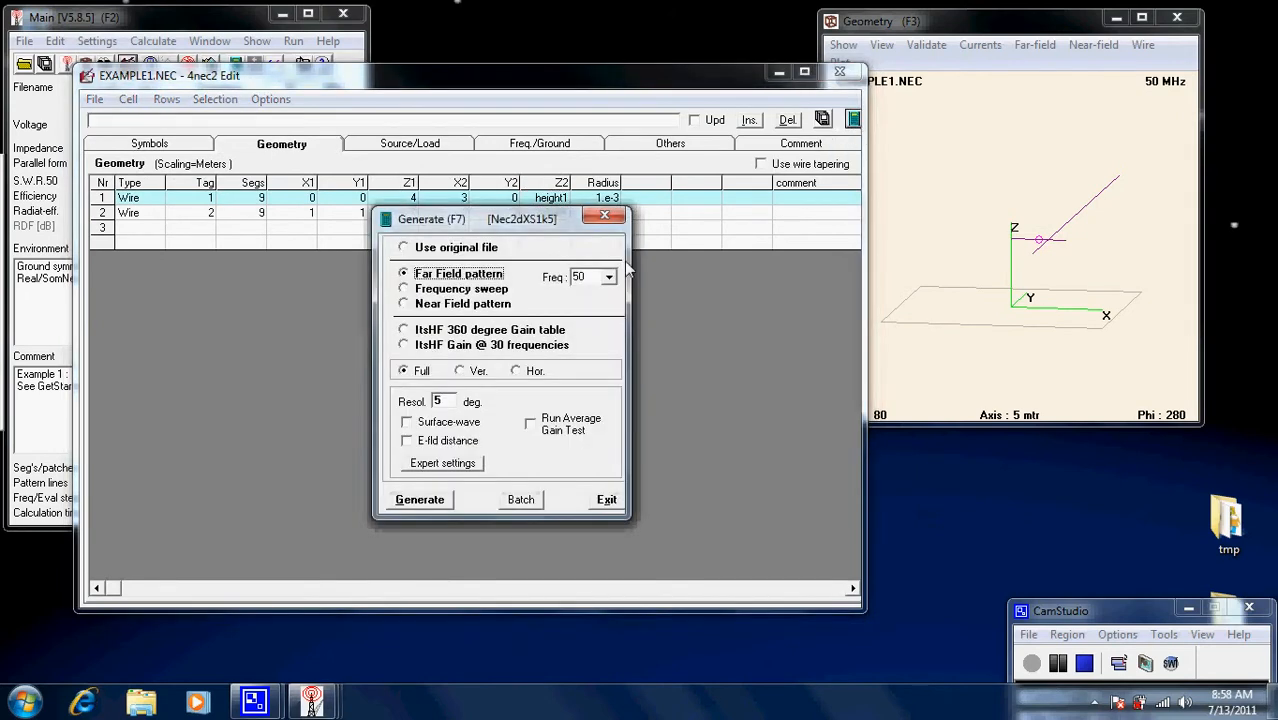
Generate and review the new pattern, then return to the editor's Symbols page.
left_click(438, 498)
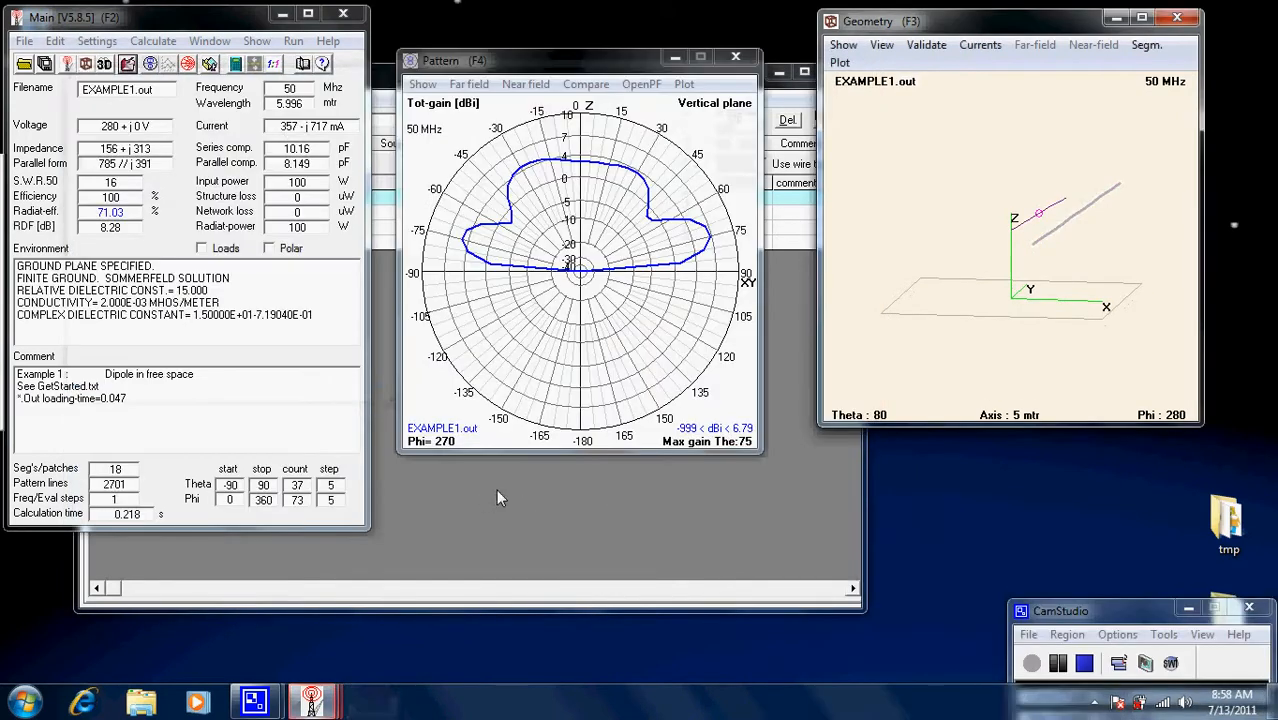
left_click(609, 372)
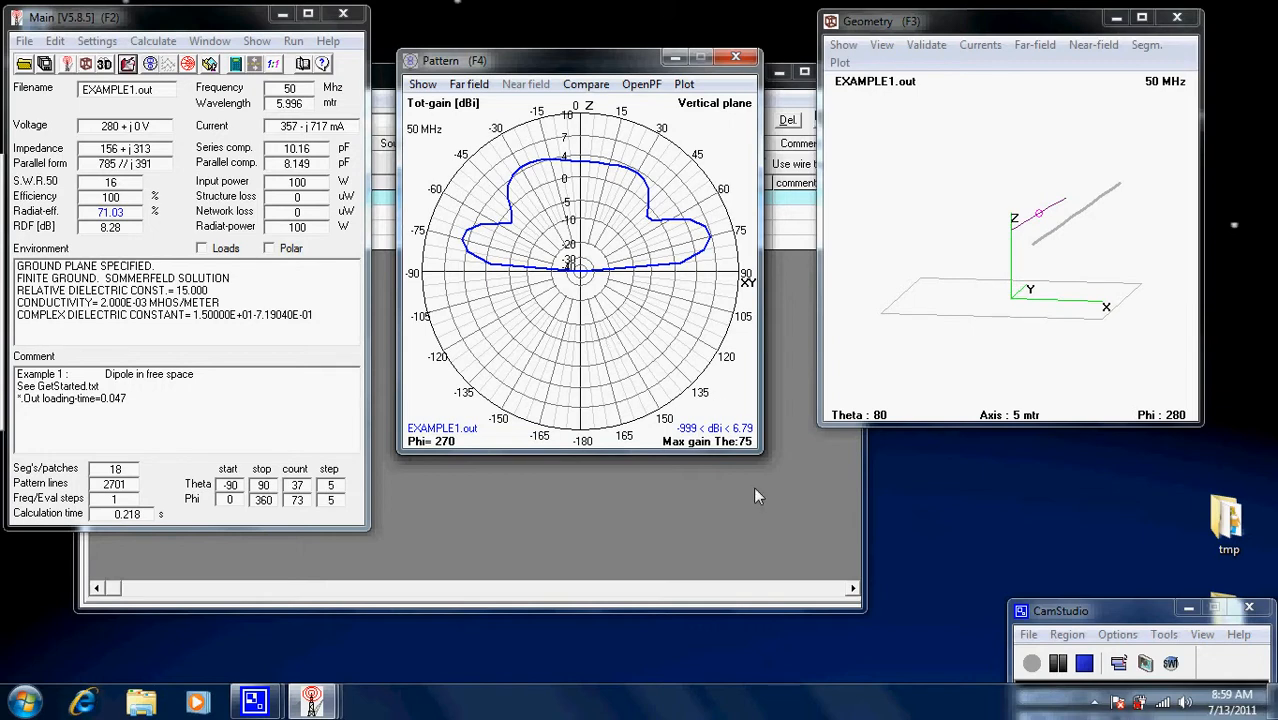
left_click(743, 526)
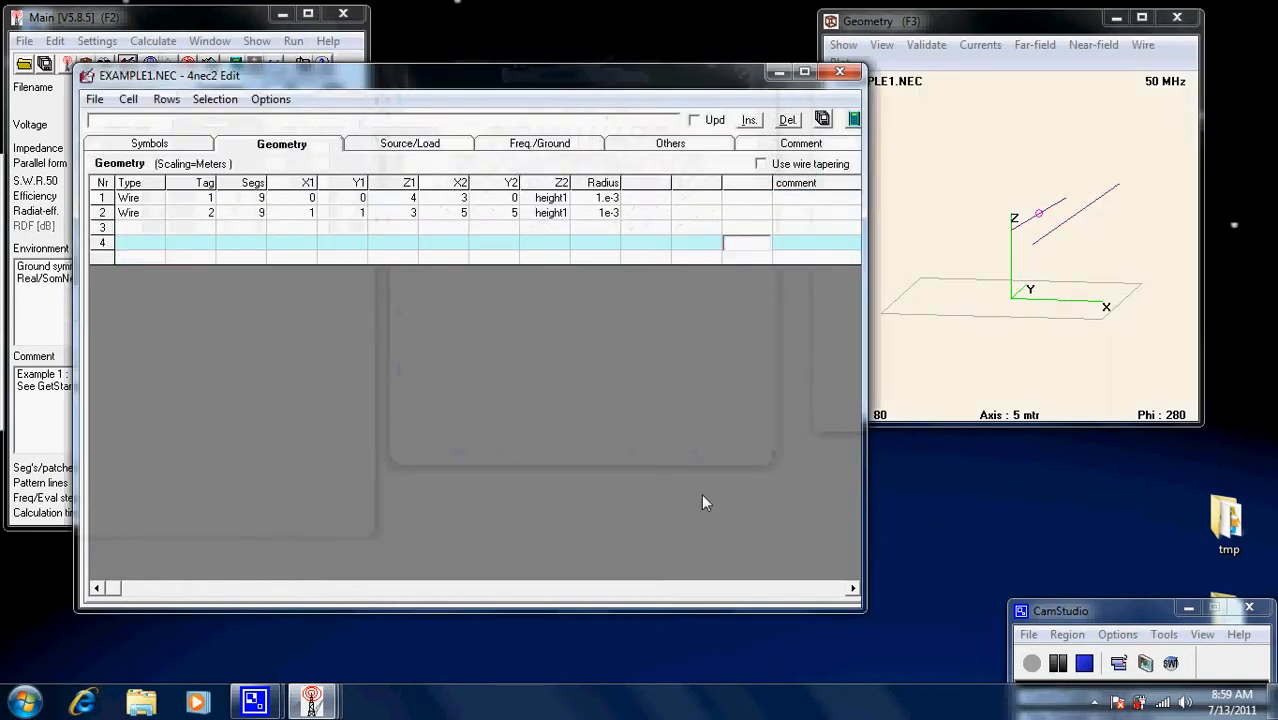
left_click(182, 145)
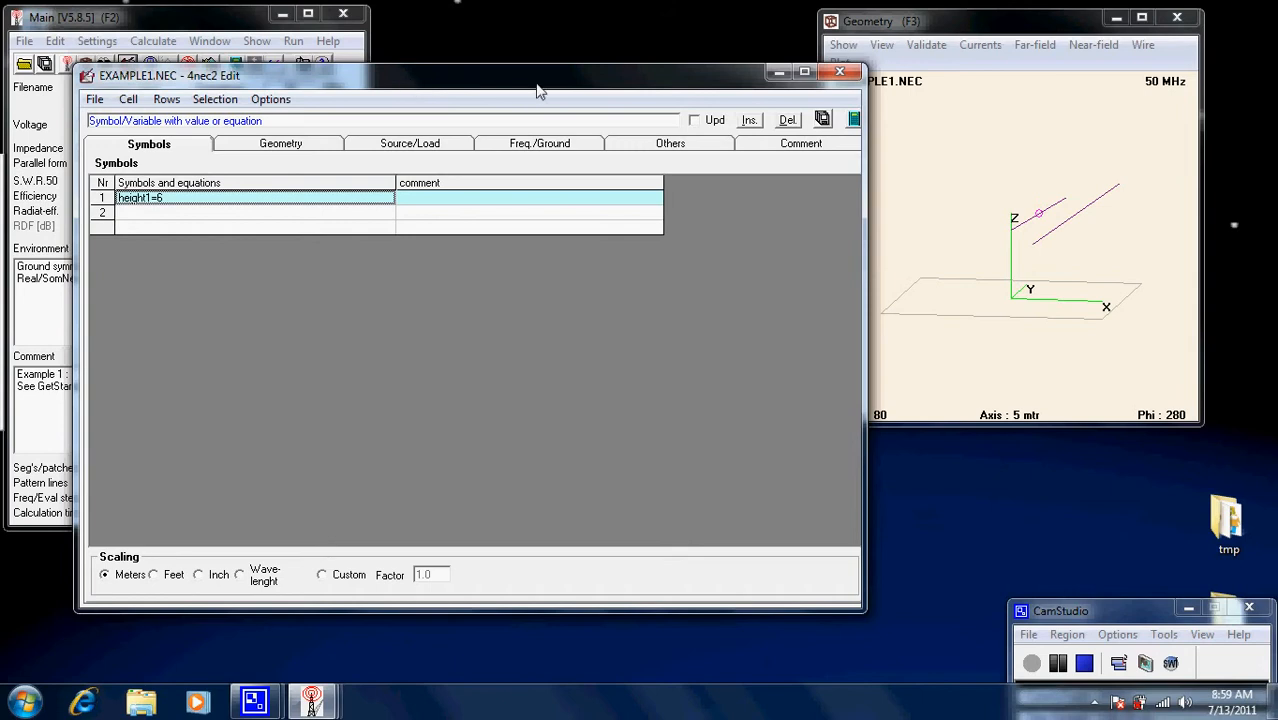
Close EXAMPLE1.NEC, make Geometry Edit the editor, and create a new empty model.
left_click(840, 72)
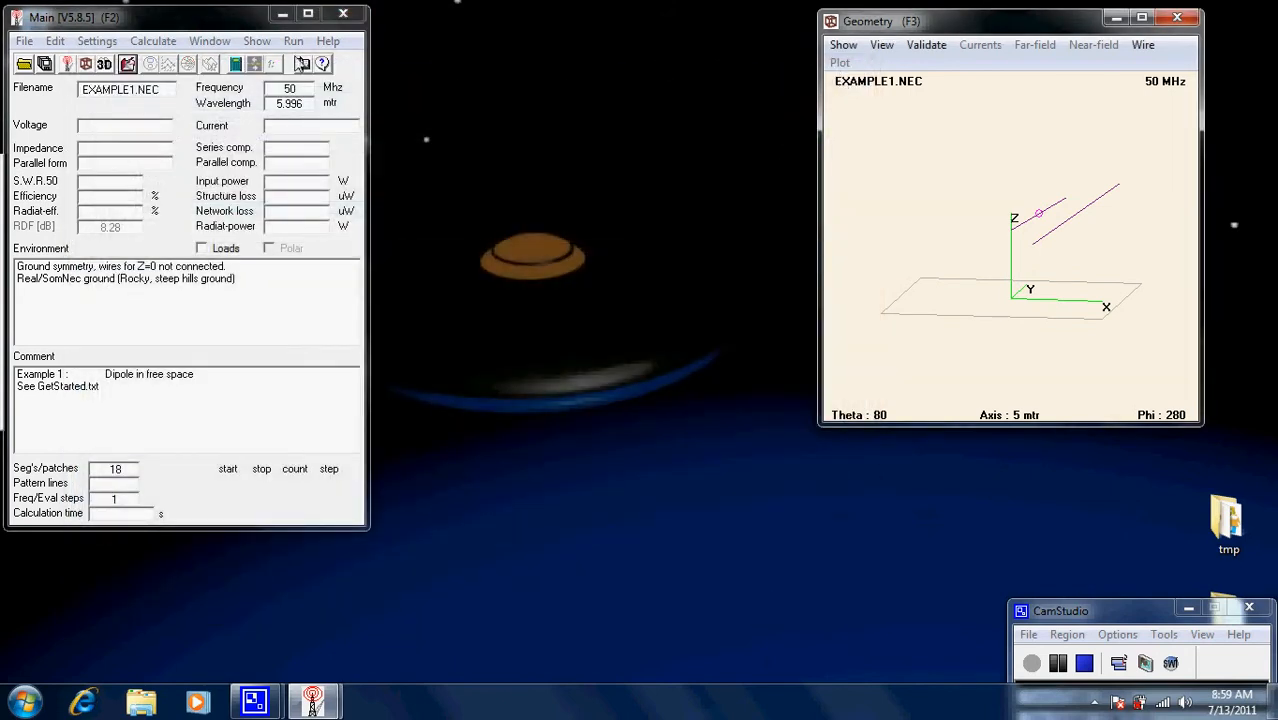
left_click(97, 42)
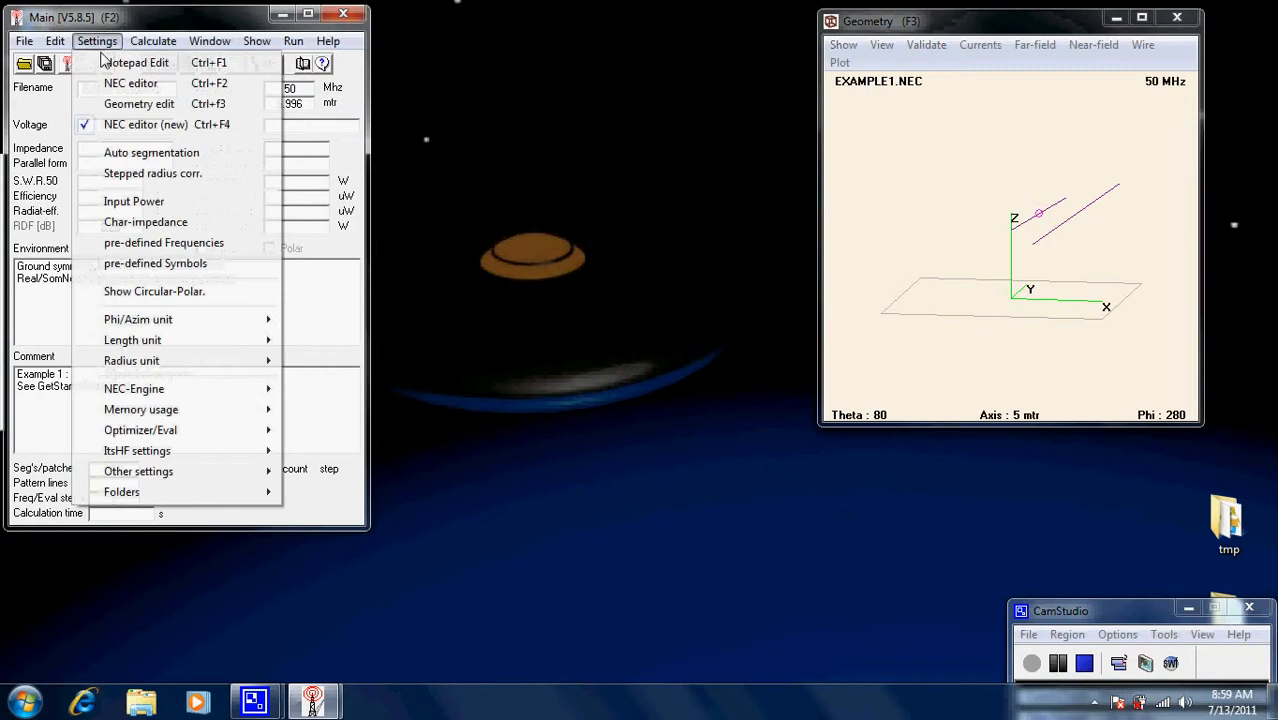
left_click(130, 106)
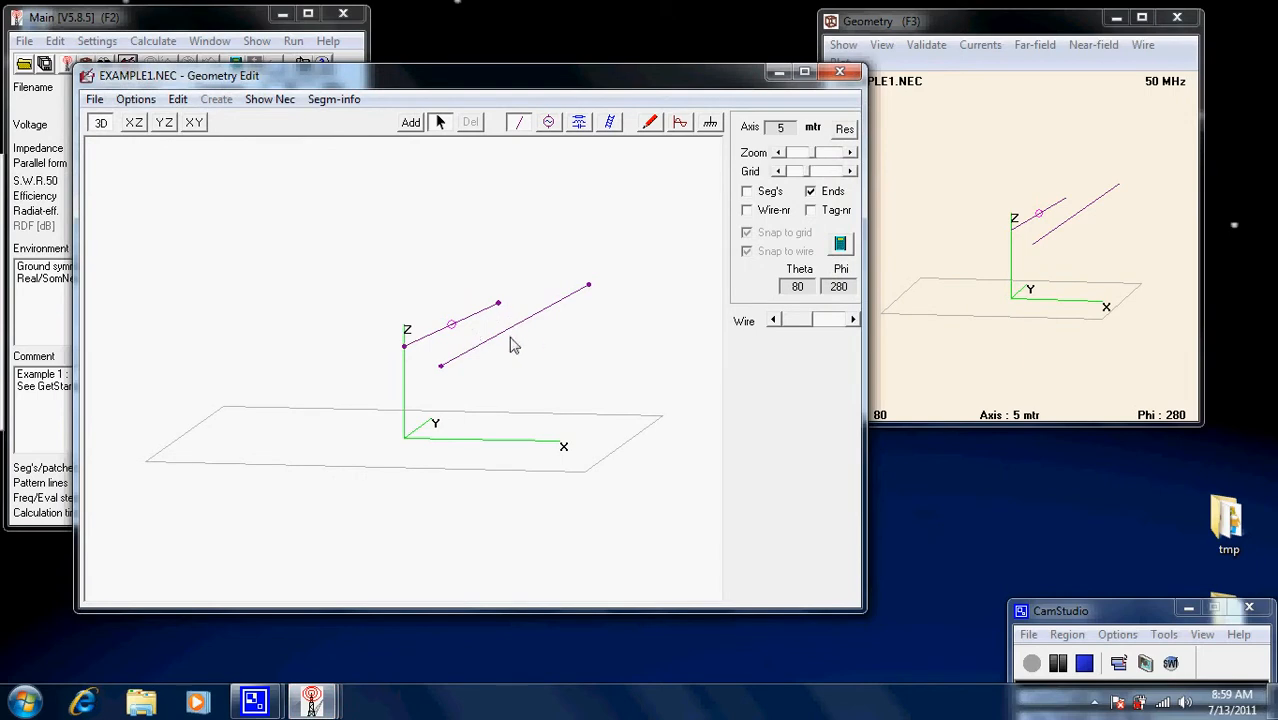
left_click(95, 100)
left_click(126, 123)
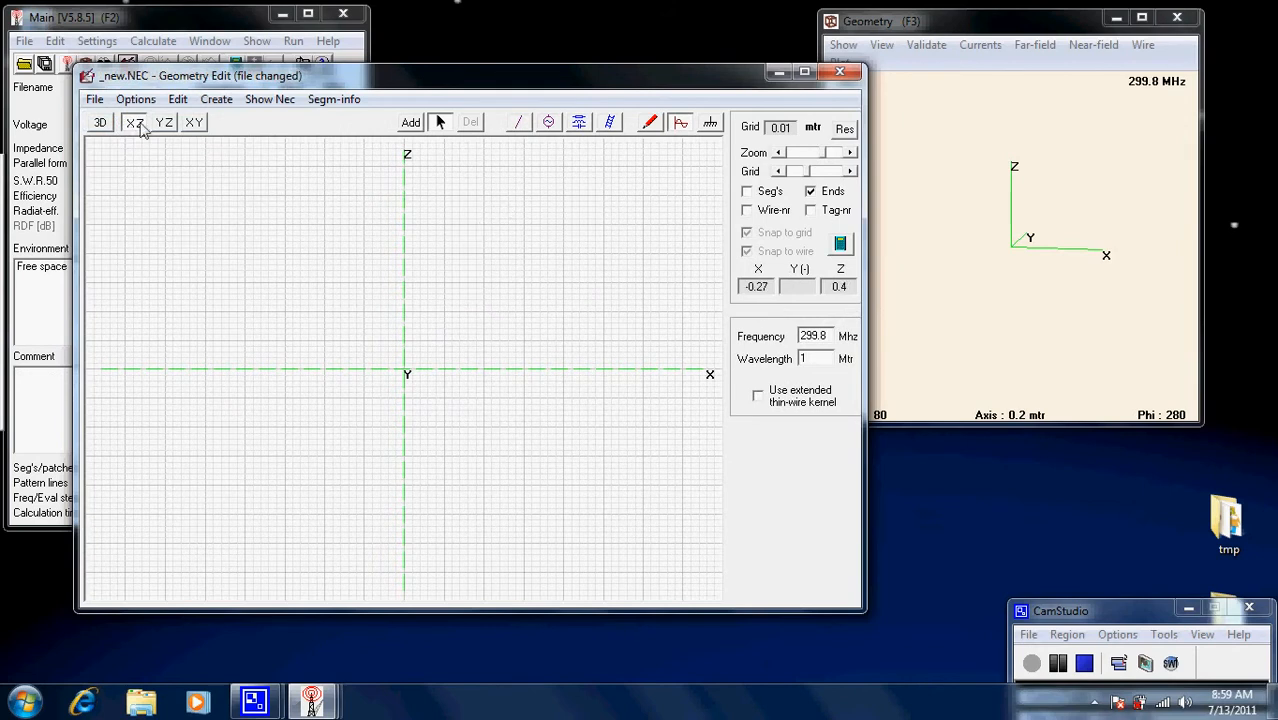
Save the empty model under the name firsttry.NEC.
left_click(95, 100)
left_click(128, 184)
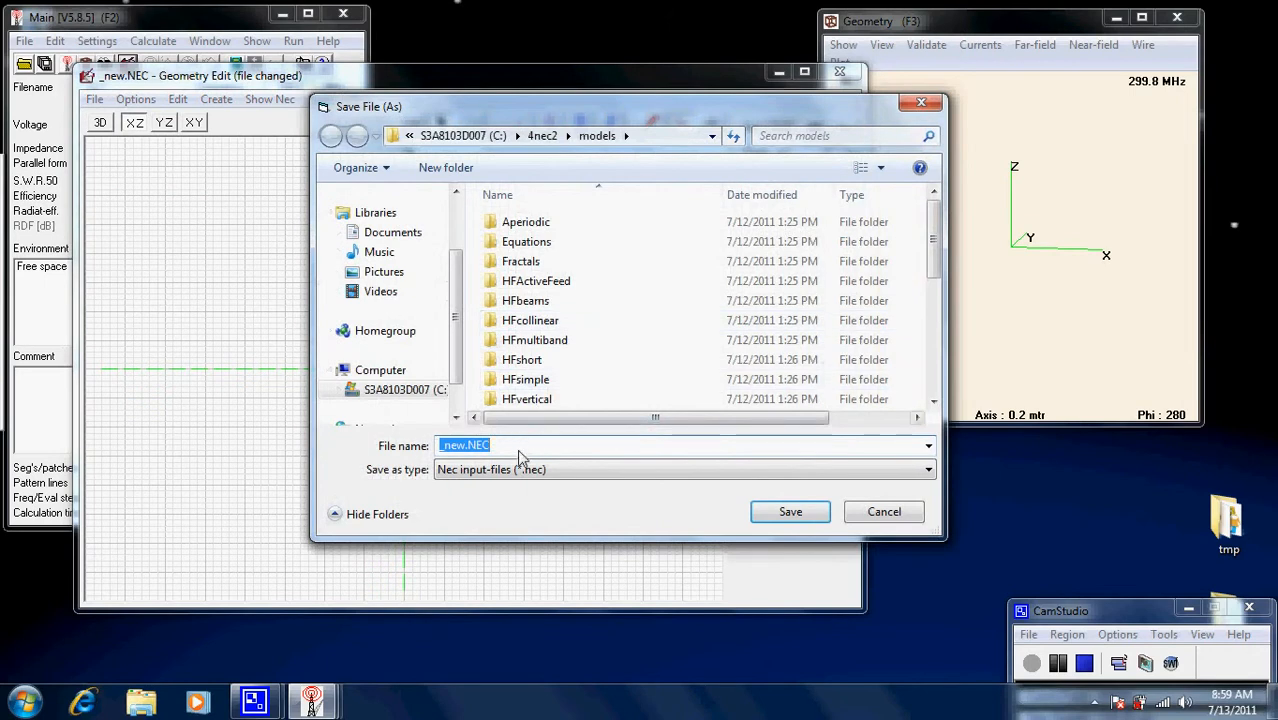
left_click(466, 445)
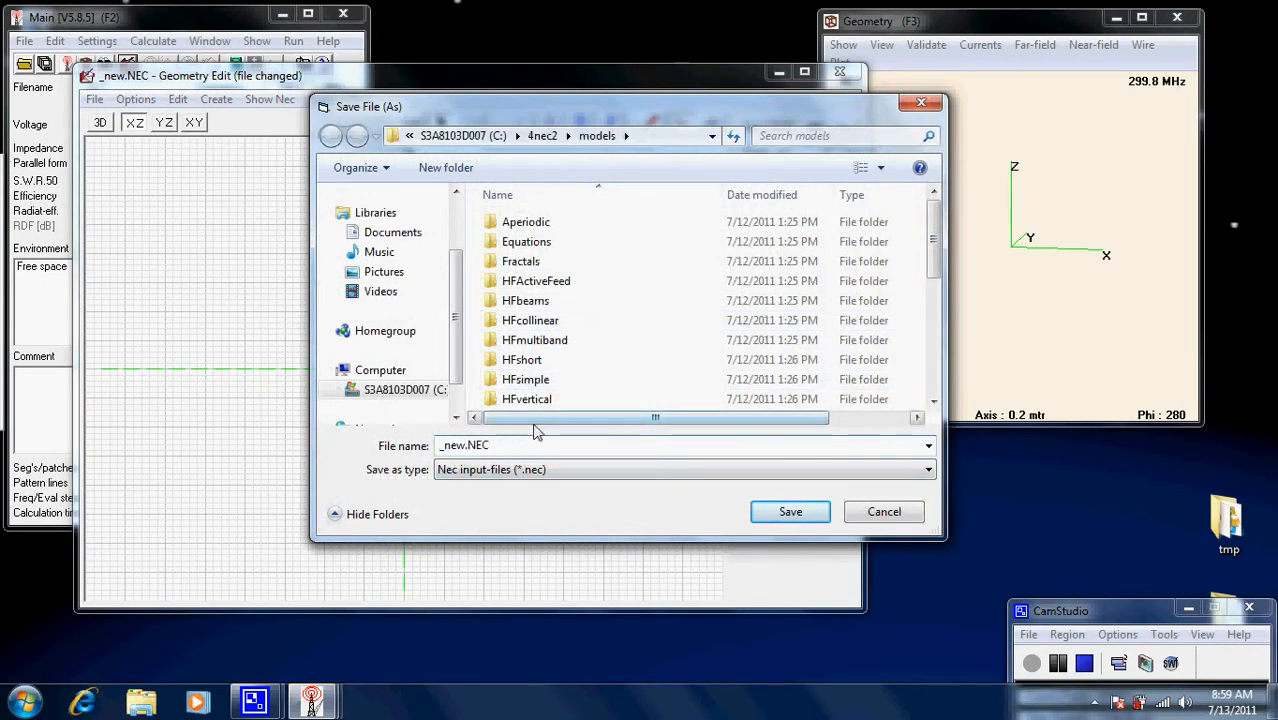
key("BackSpace")
key("BackSpace")
key("BackSpace")
key("BackSpace")
type("firsttry")
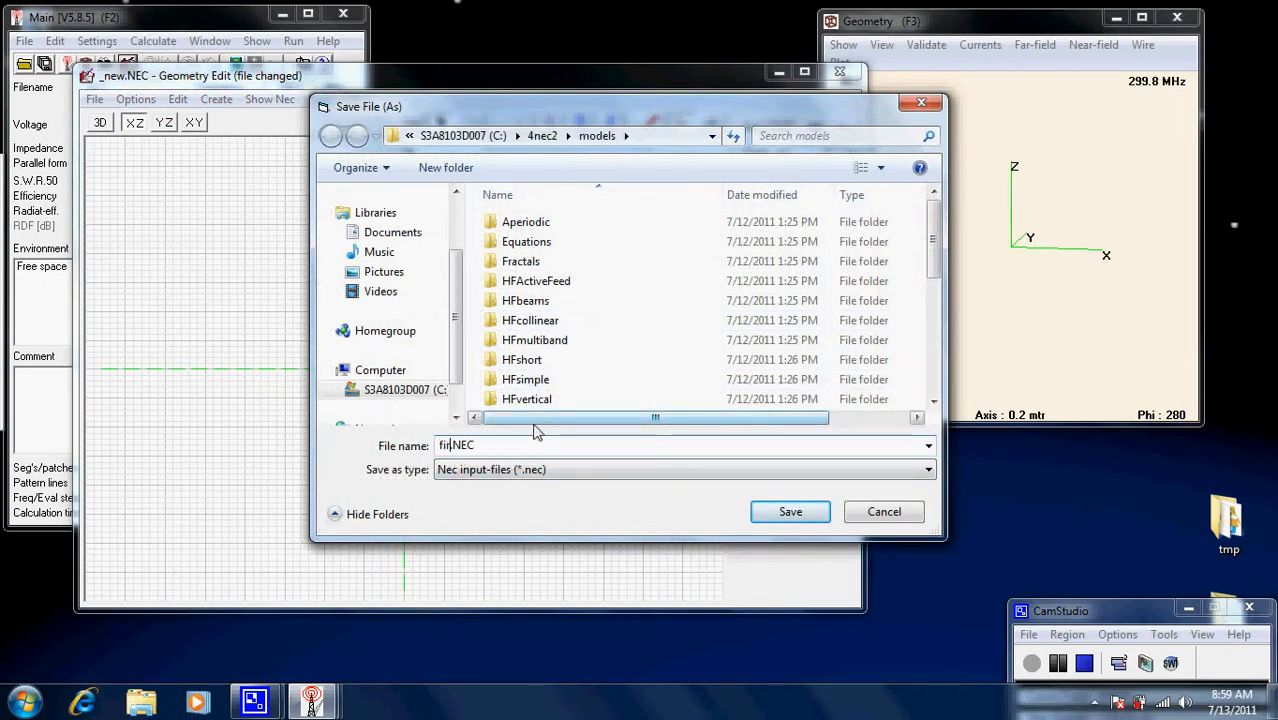
key("Return")
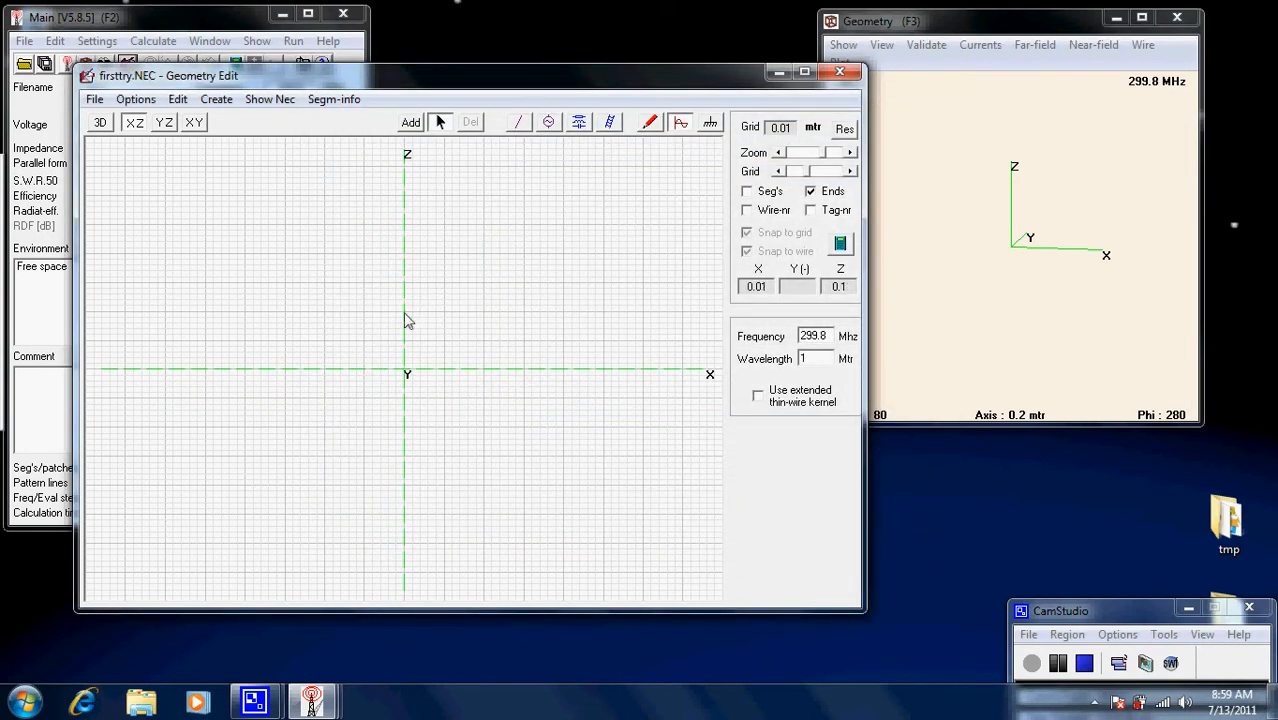
left_click(411, 122)
key("Return")
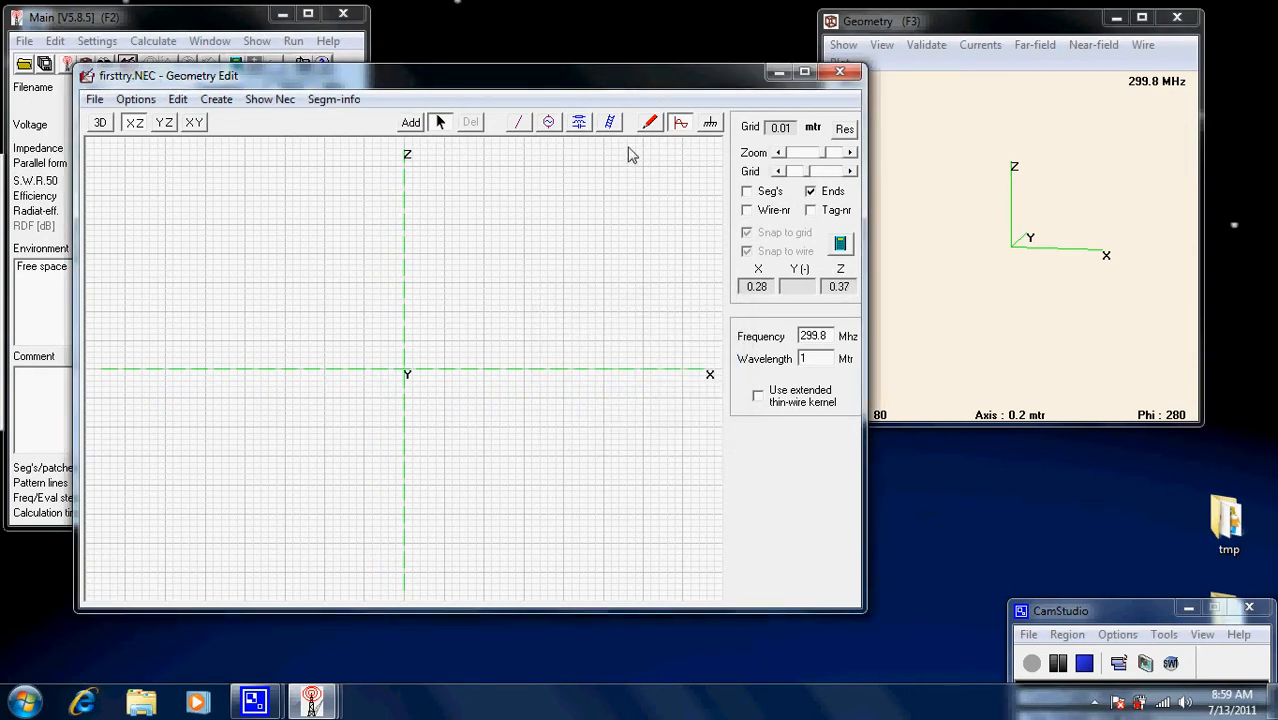